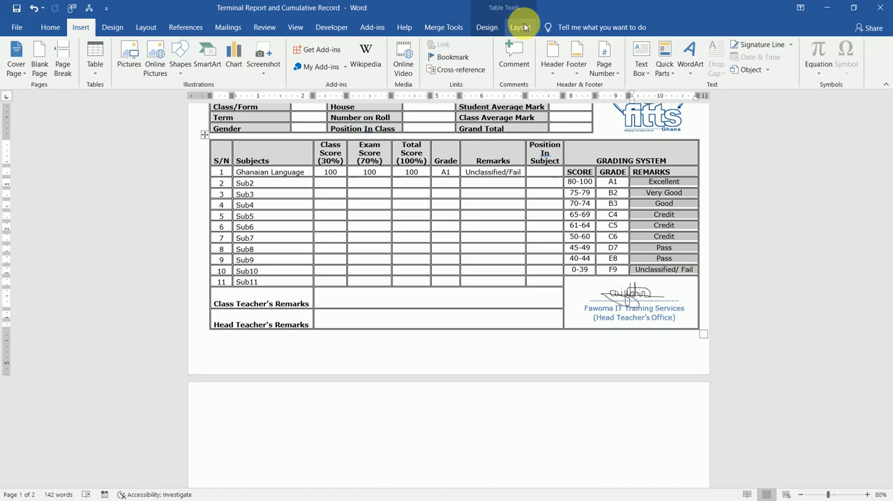
Align the grading system's remark entries centre-left, and centre its score and grade entries both ways in their cells
left_click(522, 26)
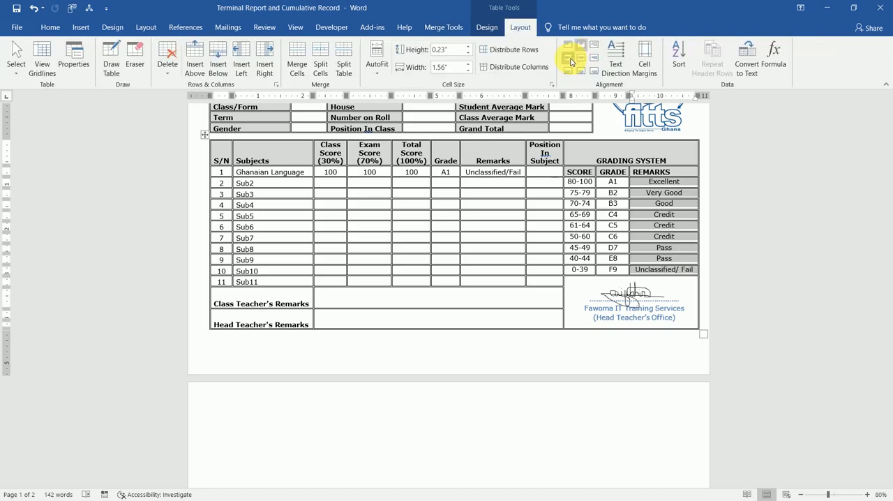
left_click(571, 61)
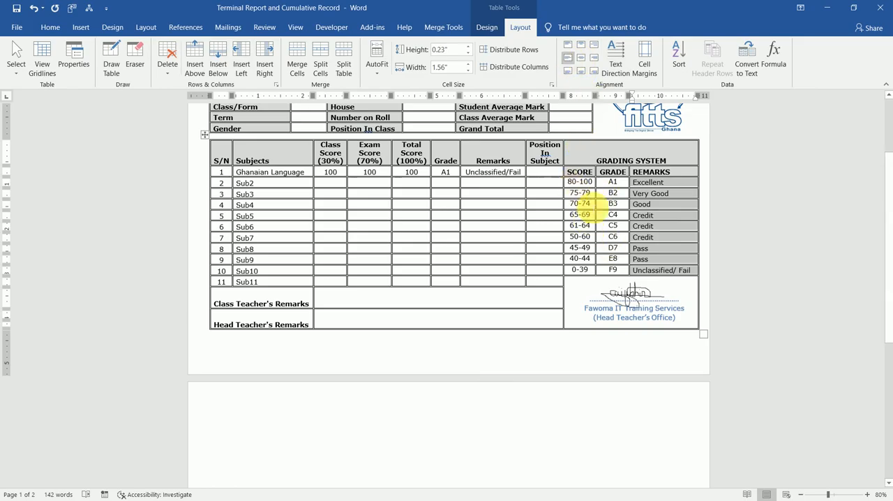
left_click_drag(583, 204, 618, 265)
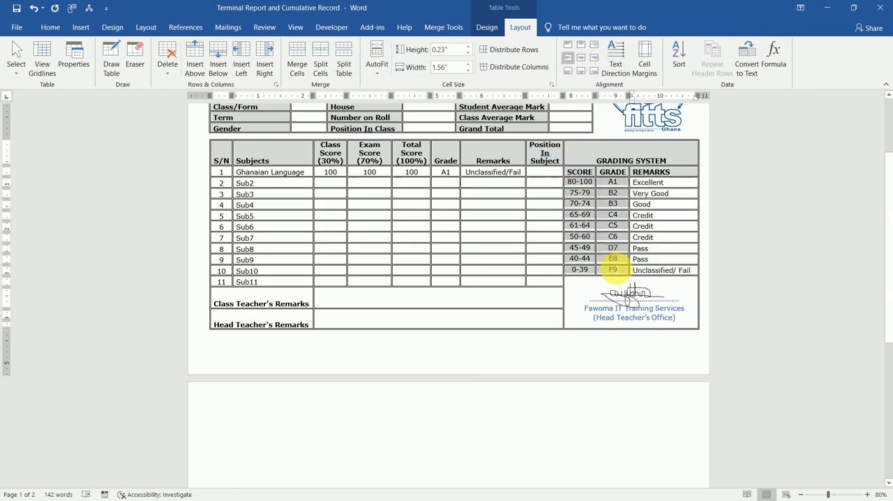
left_click(582, 61)
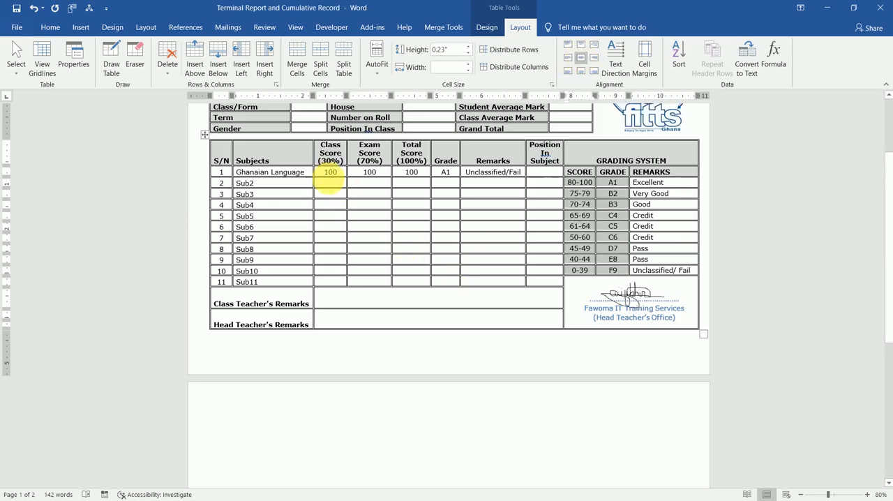
Clear the sample scores, grade and remark from the Ghanaian Language row of the report table
left_click(330, 180)
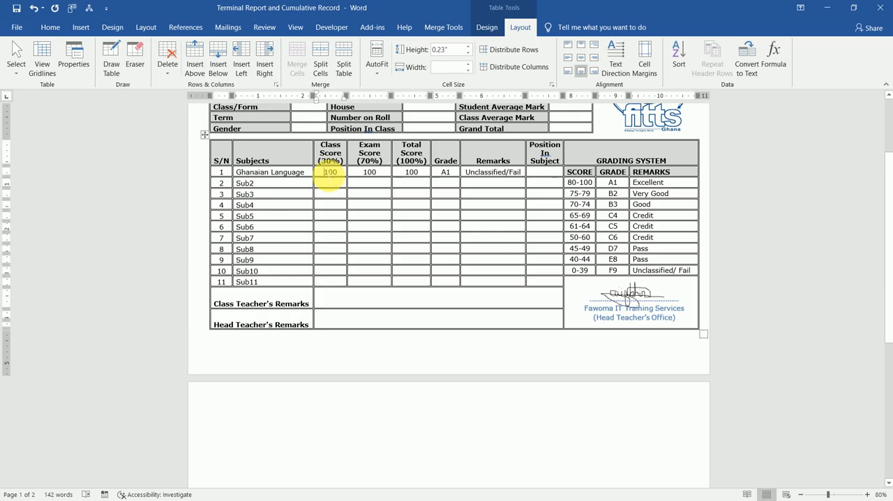
left_click_drag(329, 178, 531, 173)
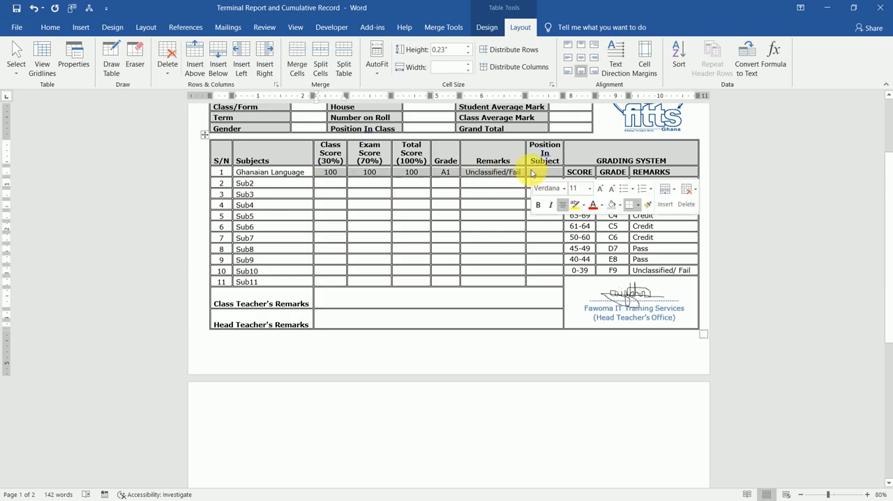
key("BackSpace")
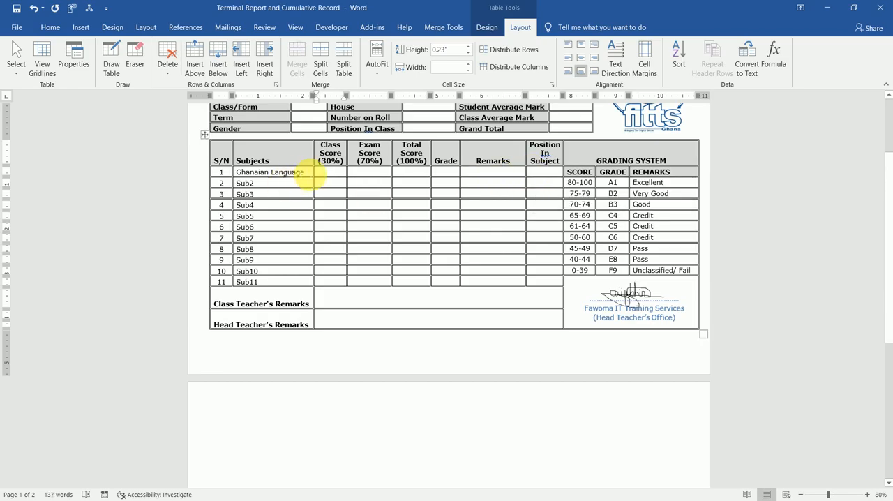
left_click_drag(307, 178, 237, 174)
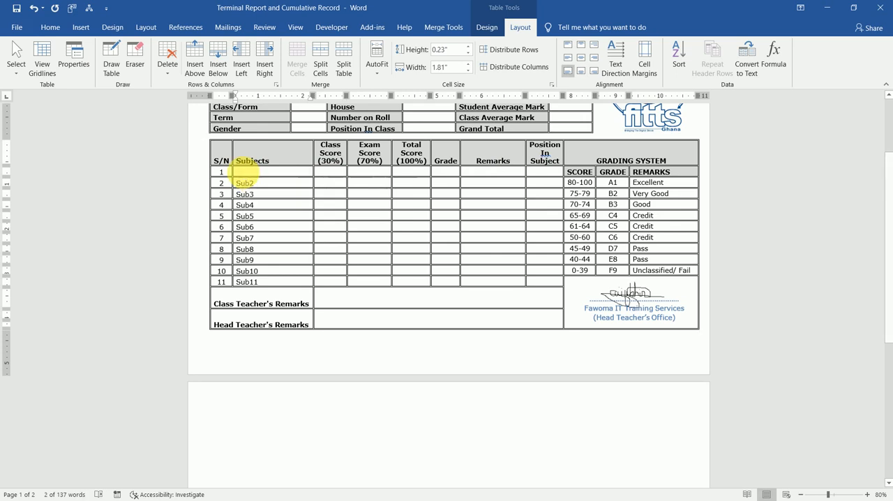
type("Sub")
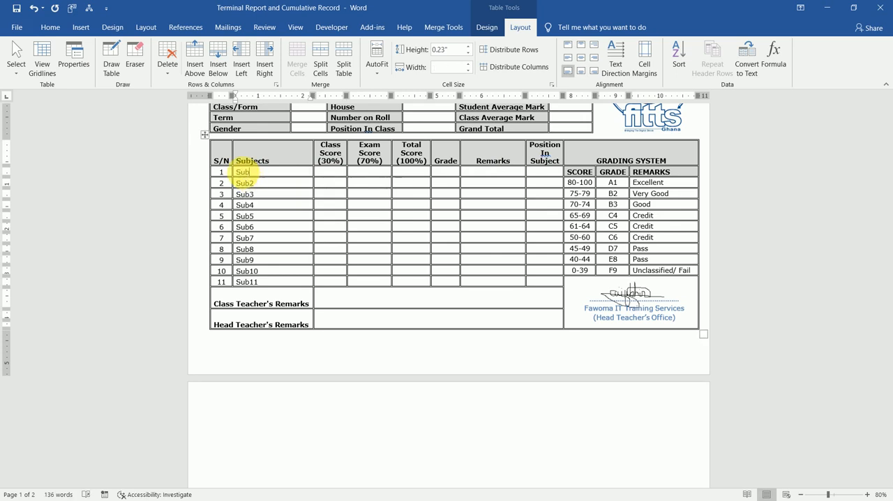
key("ctrl+z")
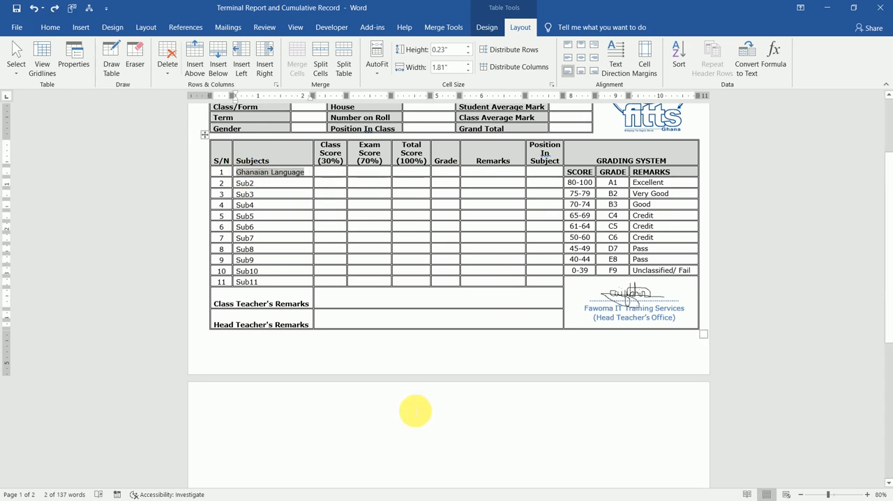
Place the cursor on blank page two, switch to the Excel workbook and copy A1:N24 from the Cumulative Record Design sheet
left_click(411, 404)
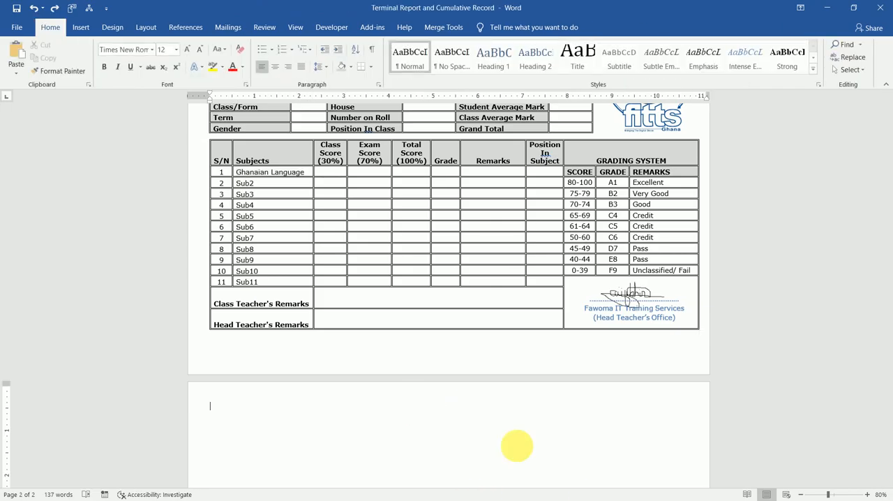
key("alt+Tab")
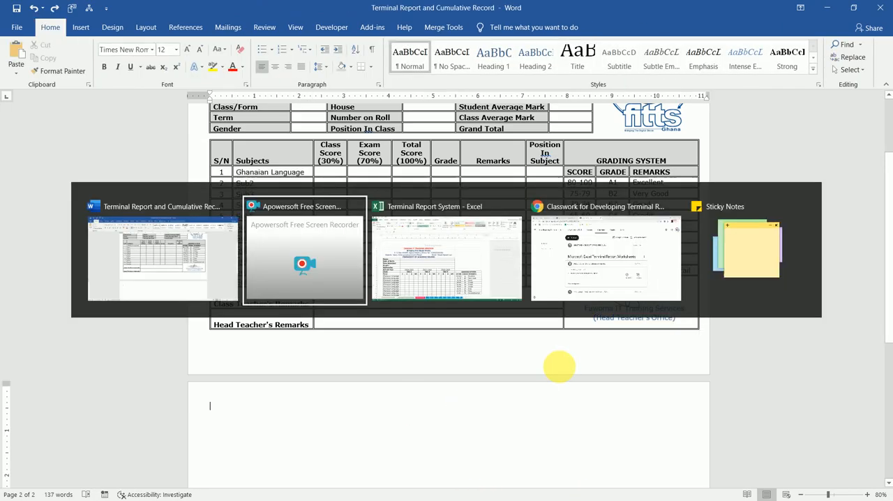
key("Tab")
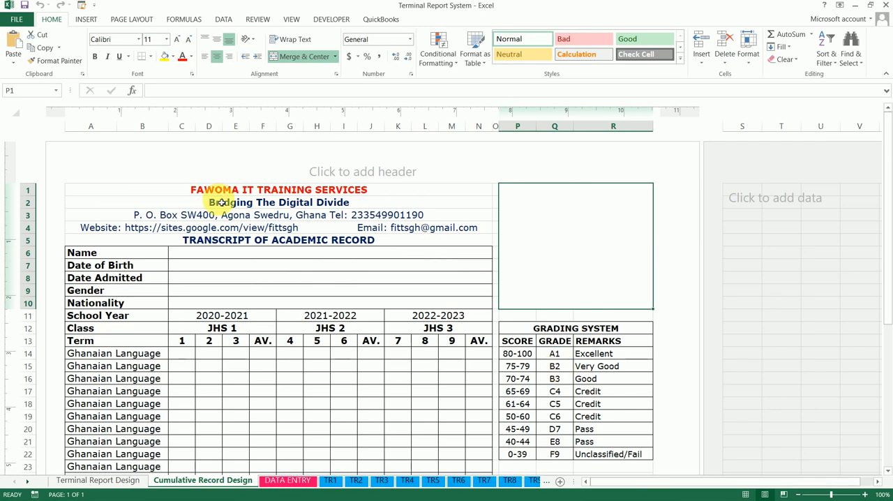
left_click(139, 191)
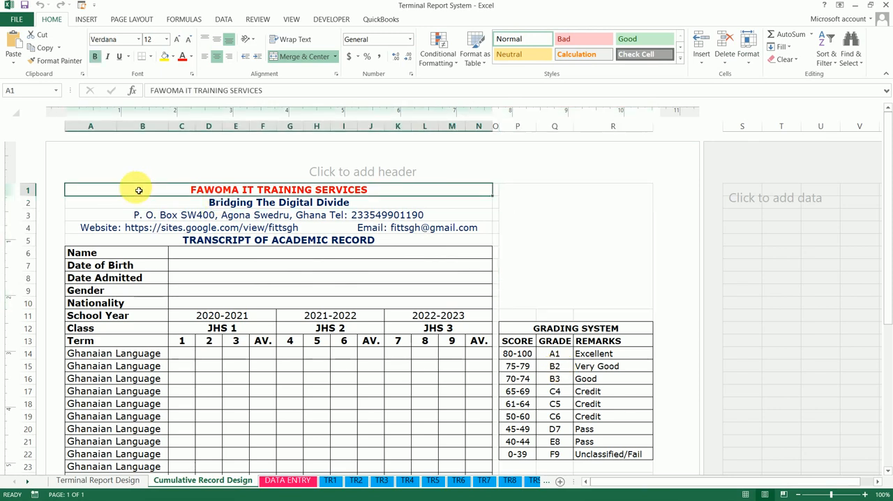
key("shift+Down")
key("shift+Down")
key("shift+Down")
key("shift+Down")
key("shift+Down")
key("shift+Down")
key("shift+Down")
key("shift+Down")
key("shift+Down")
key("shift+Down")
key("shift+Down")
key("shift+Down")
key("shift+Down")
key("shift+Down")
key("shift+Down")
key("shift+Down")
key("shift+Down")
key("shift+Down")
key("shift+Down")
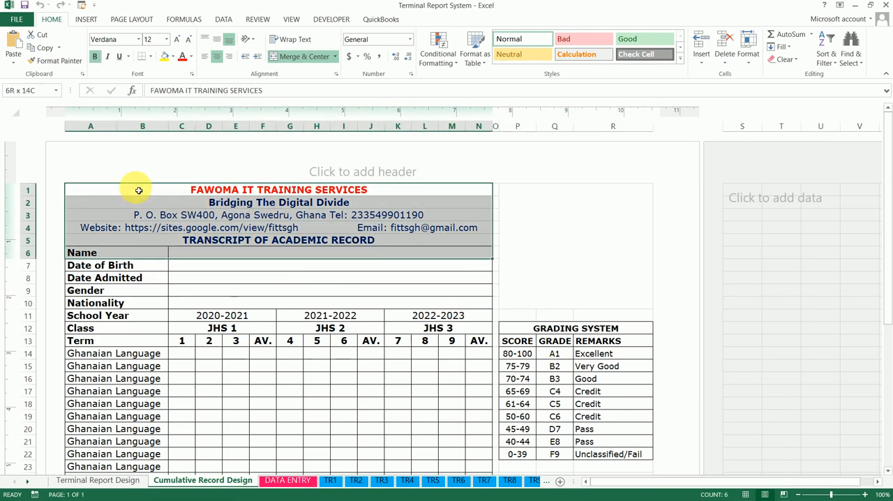
key("shift+Down")
key("shift+Down")
key("shift+Down")
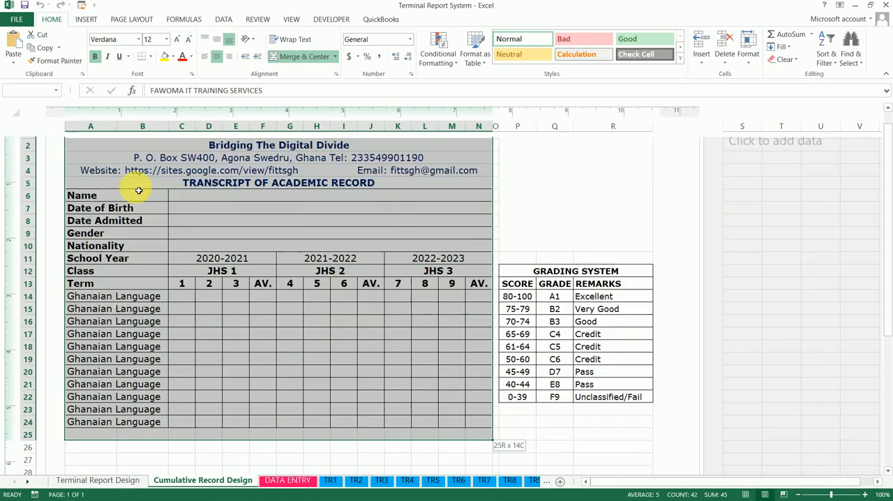
key("shift+Down")
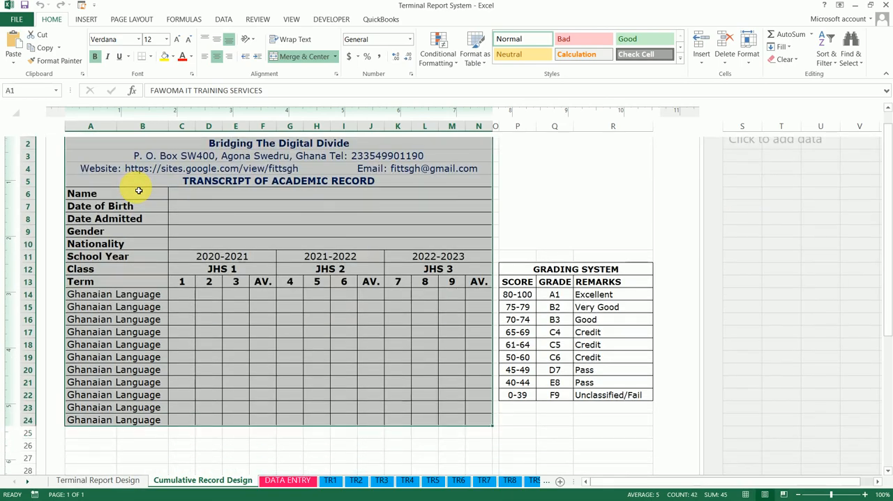
key("ctrl+c")
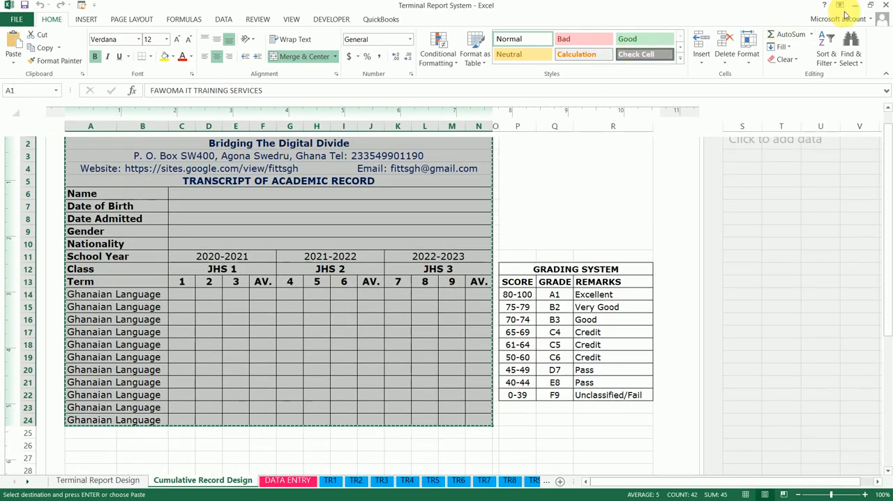
Switch back to the Word document and paste the copied transcript table onto page two
key("alt+Tab")
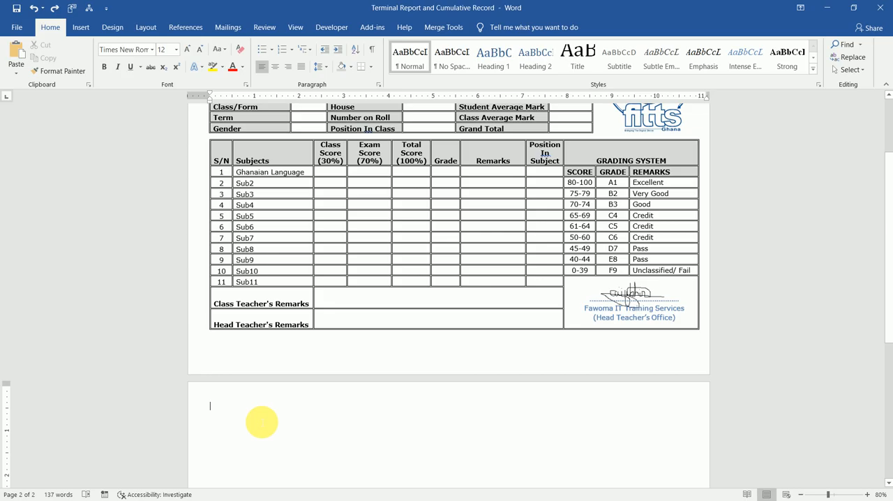
key("ctrl+v")
key("ctrl+v")
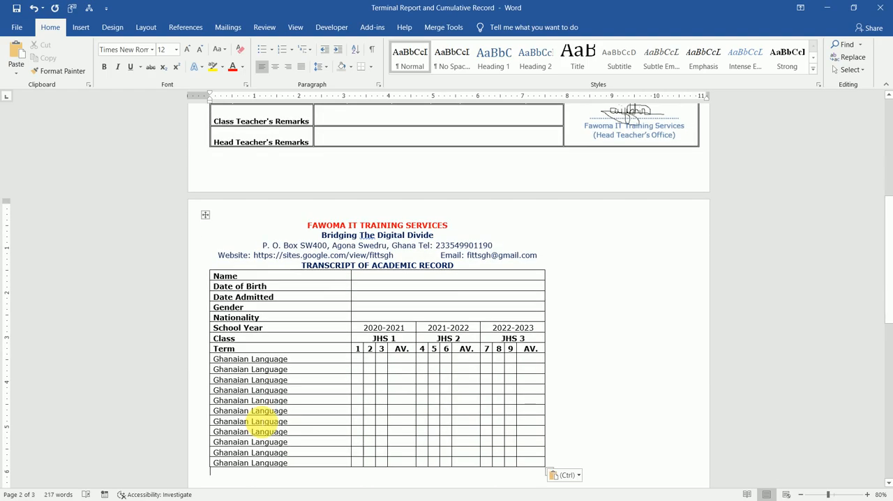
Remove the blank third page after the pasted transcript table
left_click(355, 361)
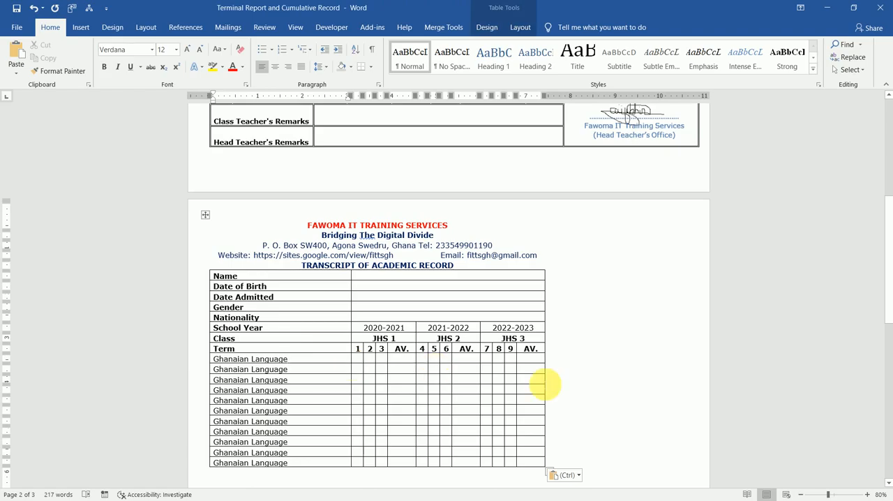
left_click(888, 287)
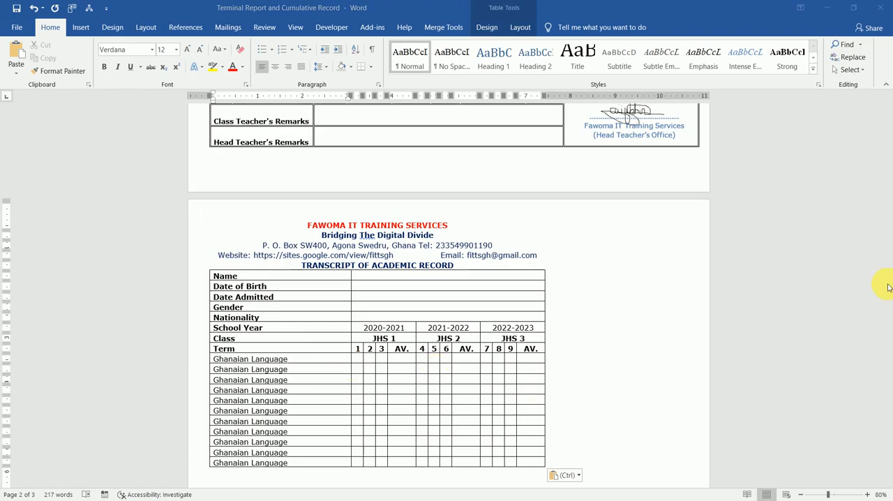
left_click(886, 262)
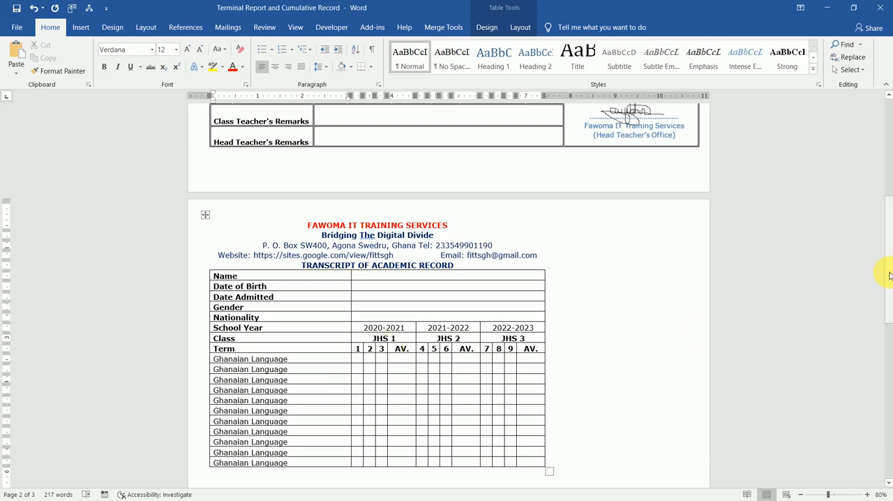
left_click_drag(890, 275, 884, 350)
left_click(422, 414)
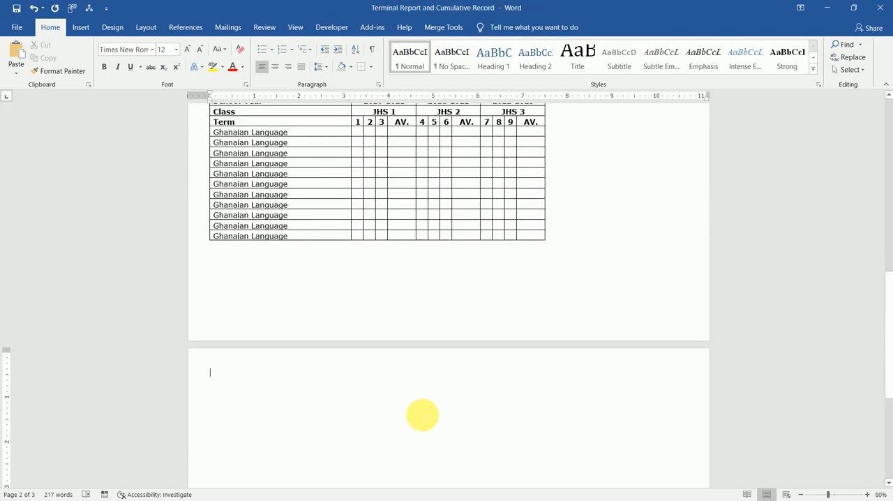
key("BackSpace")
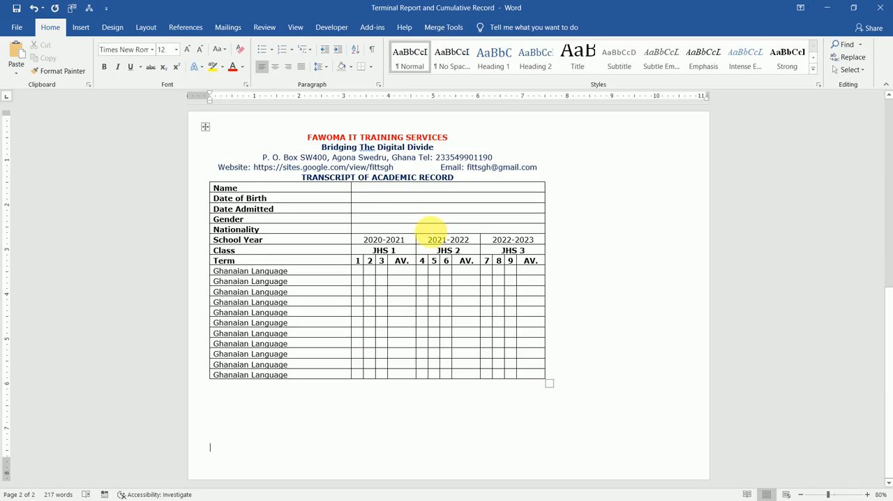
Set the font size of the whole transcript table on page two to 11
left_click(436, 230)
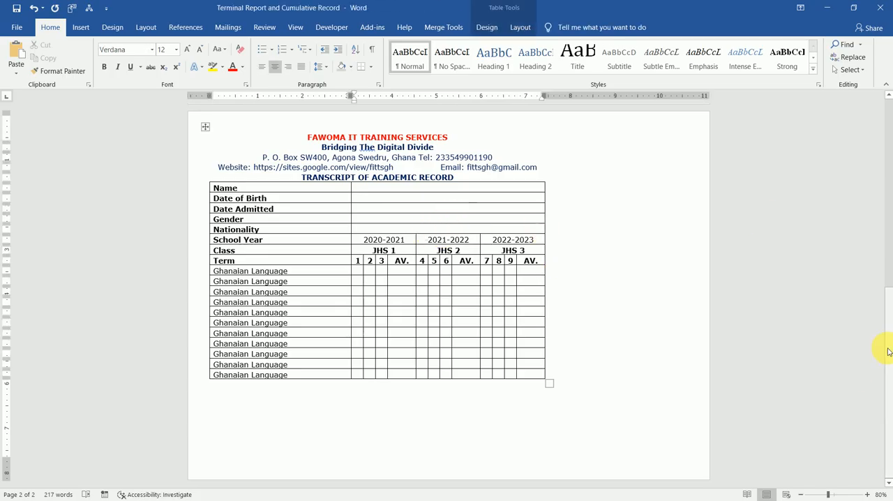
scroll(875, 279, "up", 5)
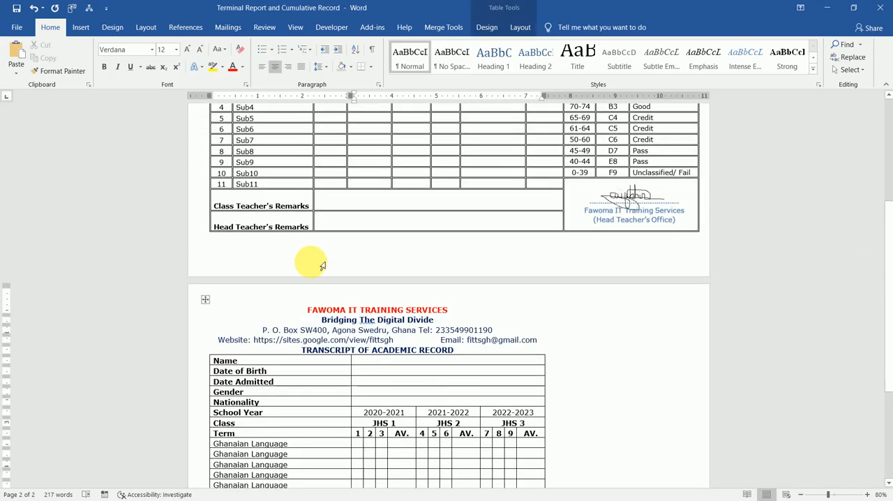
left_click(255, 184)
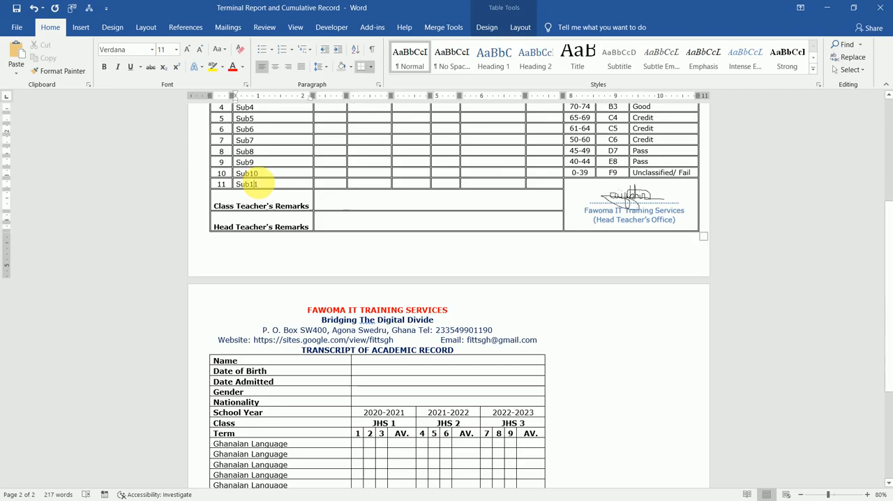
left_click(233, 340)
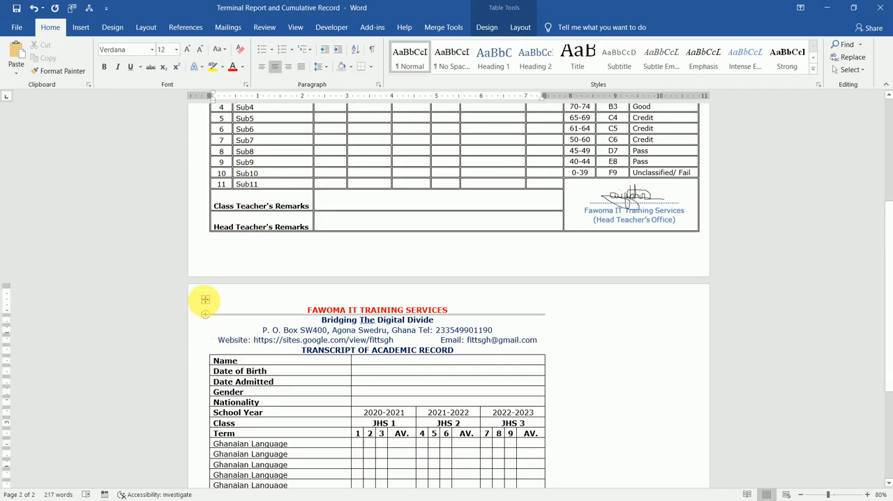
left_click(206, 300)
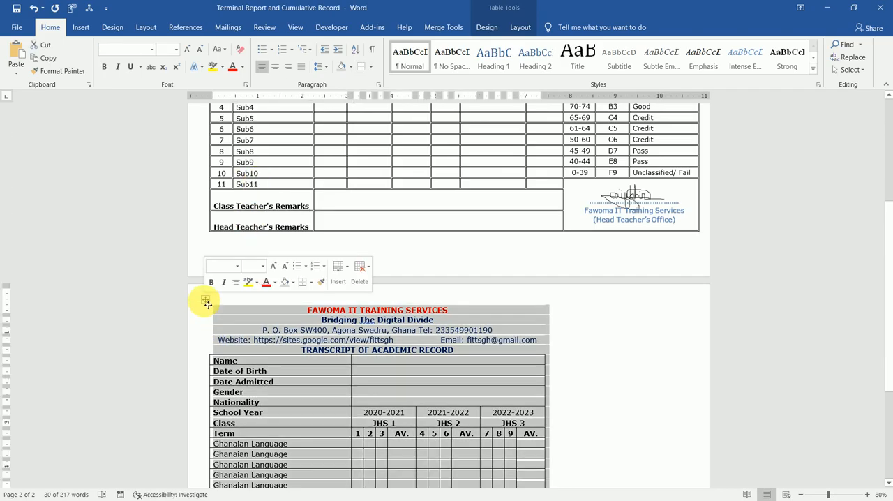
left_click(166, 49)
type("1")
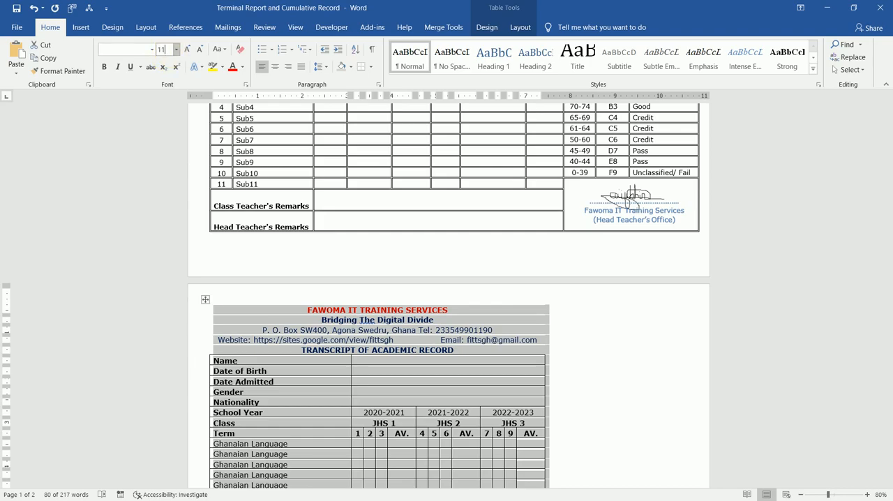
type("1")
key("Return")
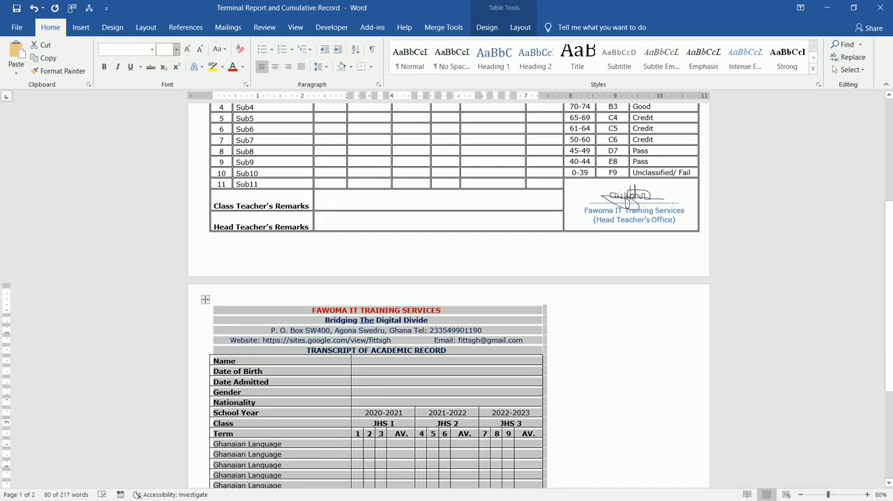
Narrow the transcript table's label column so that it just fits the Ghanaian Language entries
left_click(347, 417)
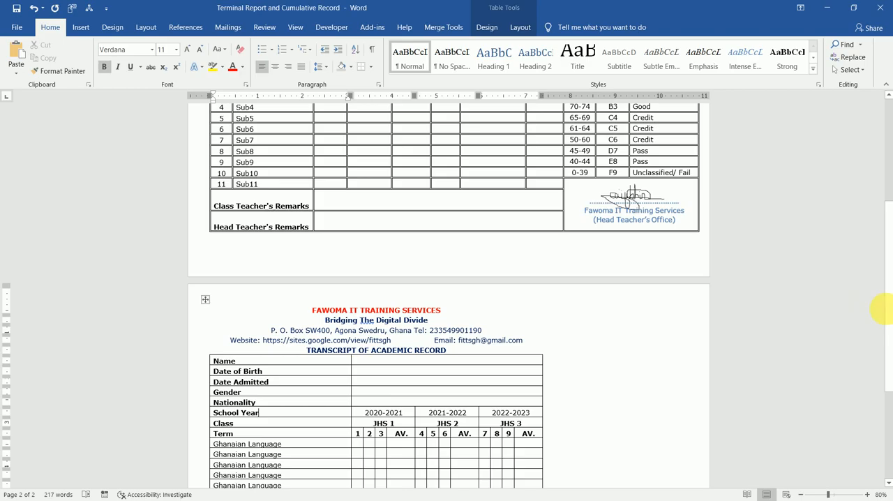
scroll(886, 314, "down", 4)
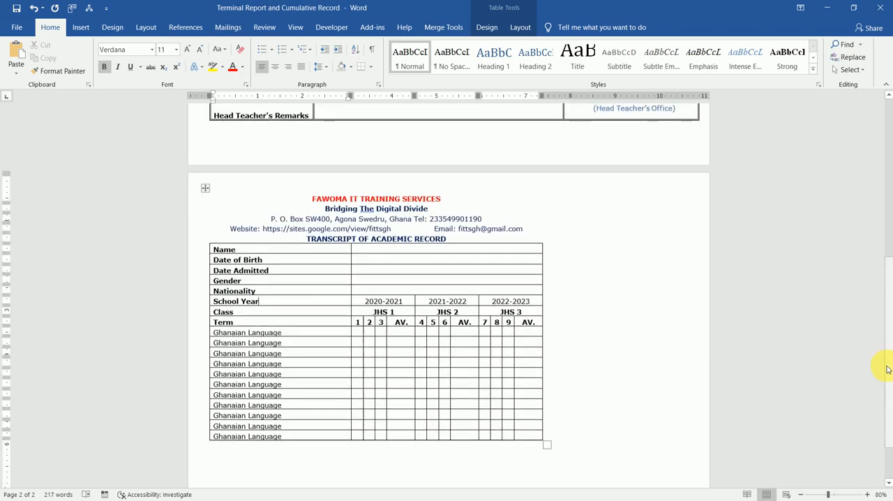
left_click_drag(355, 295, 288, 300)
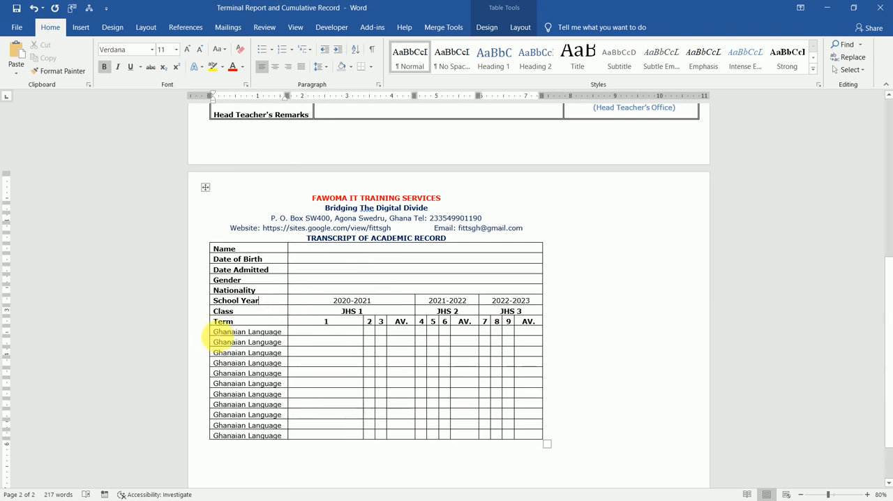
Insert a blank column to the left of the label column in the transcript table
left_click(215, 338)
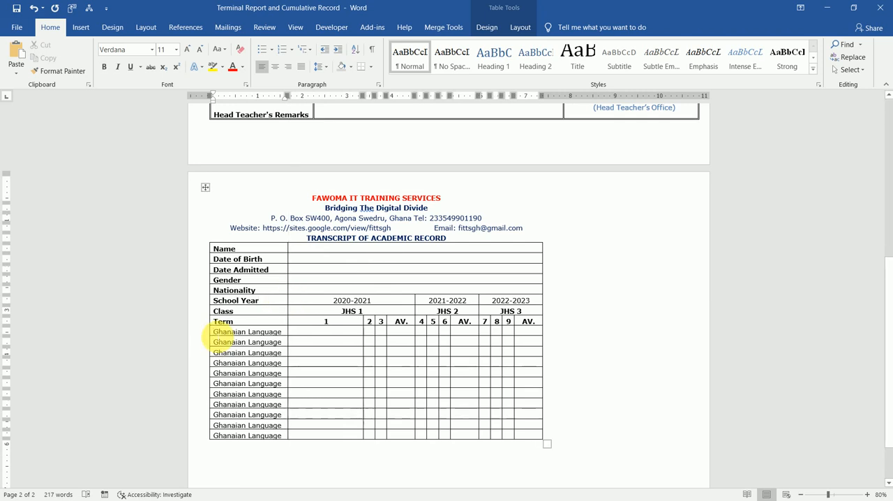
left_click(521, 28)
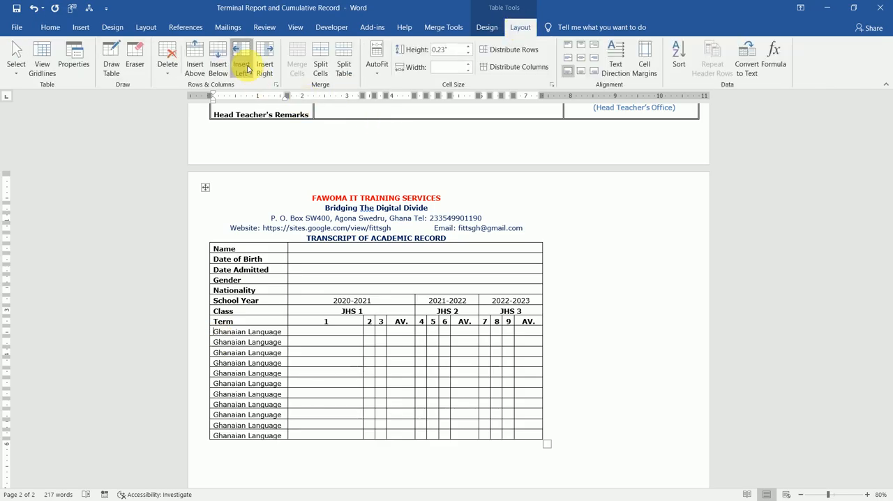
left_click(244, 67)
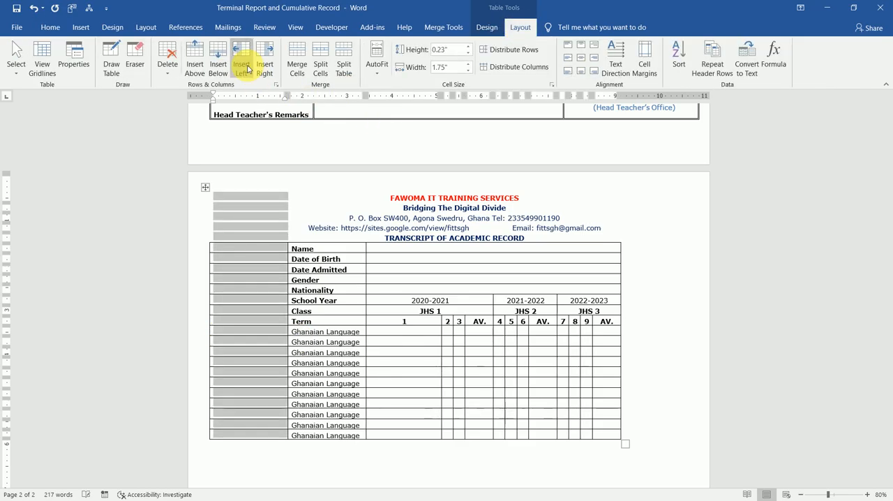
Enter S/N as the new column's heading in the Term row, undoing any extra line break
left_click(283, 322)
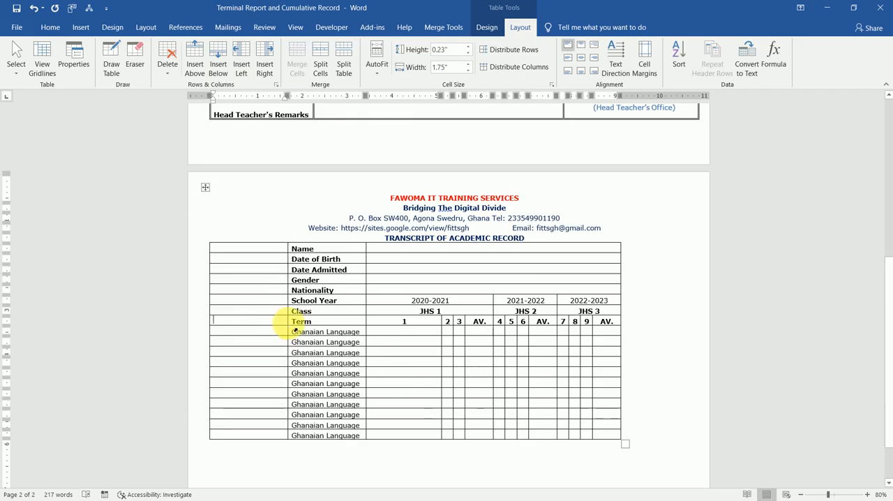
type("S")
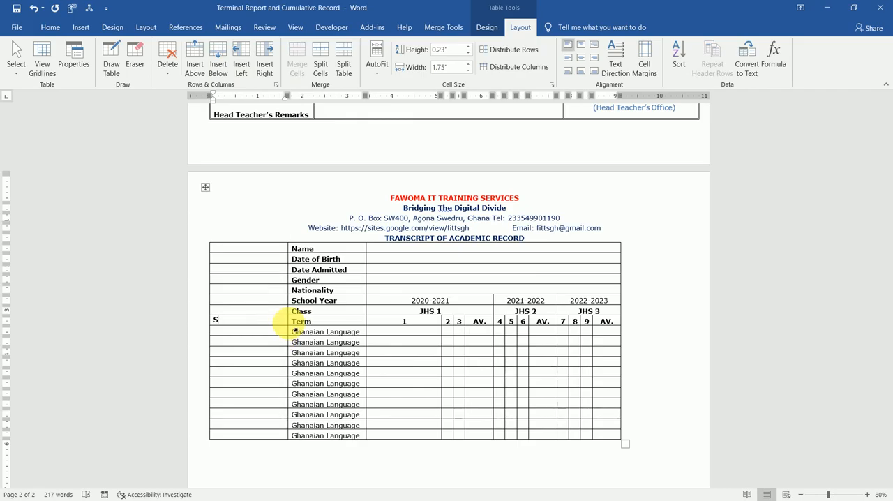
type("/N")
key("Return")
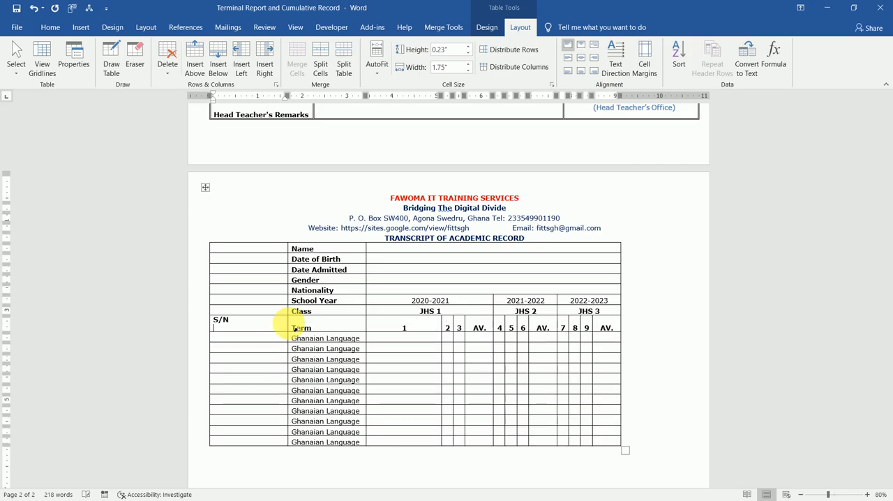
key("ctrl+z")
key("Down")
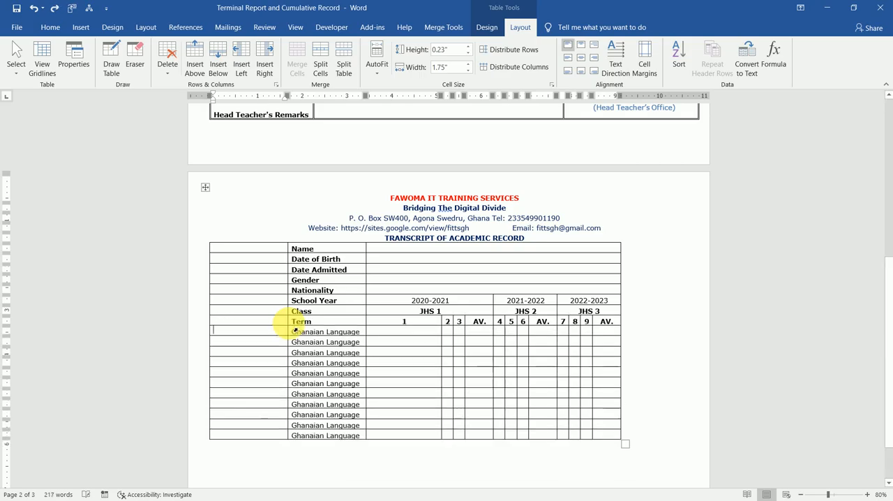
type("S/N")
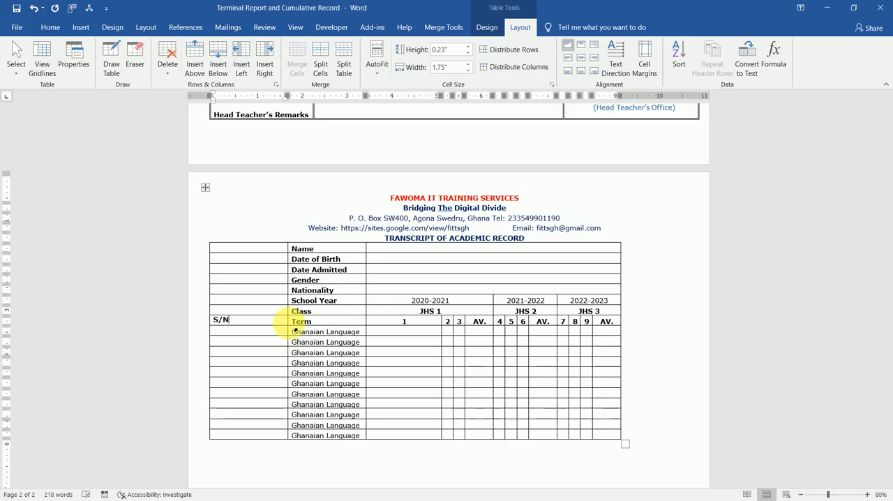
Number the subject rows 1 to 11 beneath the S/N heading
key("Down")
type("1")
key("Down")
type("2")
key("Down")
type("3")
type("11")
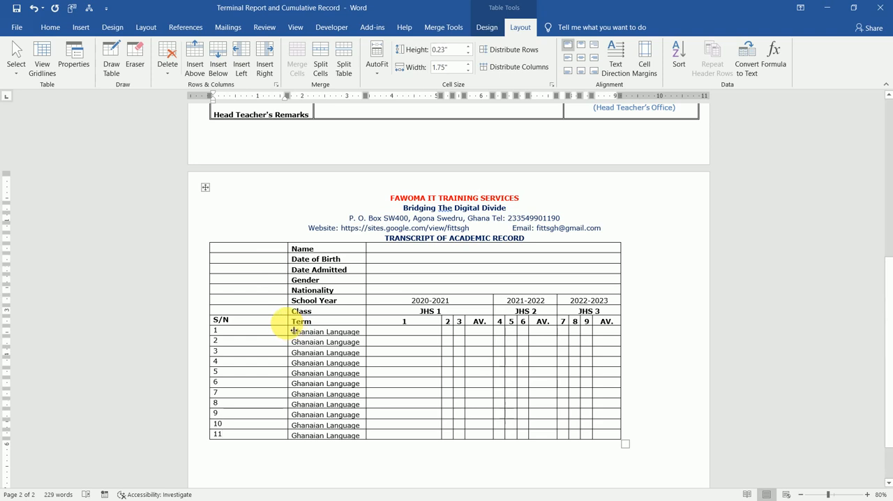
Narrow the S/N column to about 0.49" and erase the borders of its blank cells from the Name row to the Class row
left_click_drag(294, 330, 234, 333)
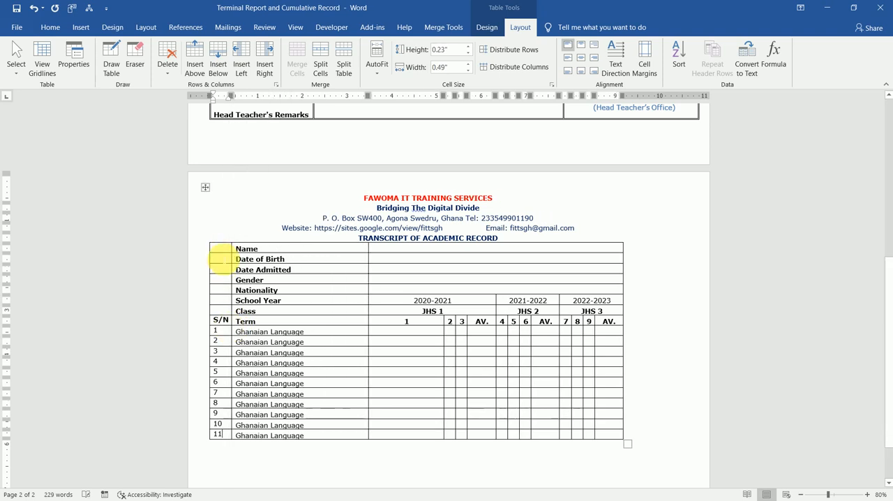
left_click(135, 57)
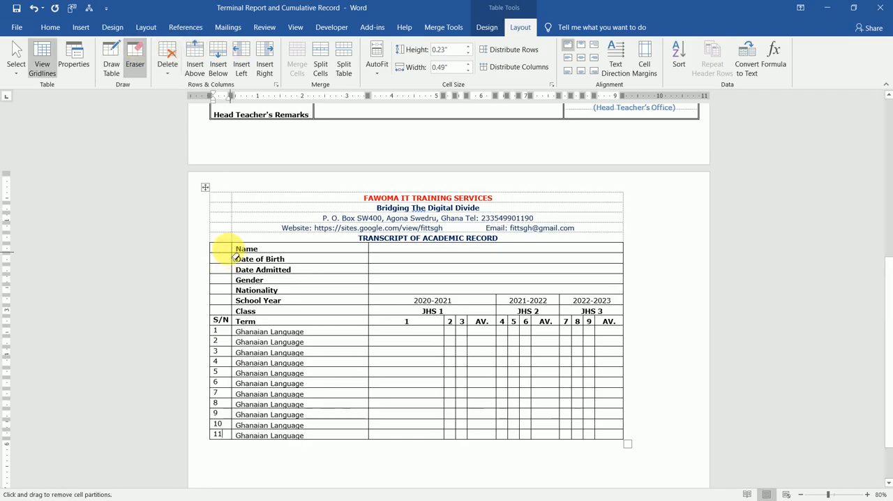
left_click_drag(221, 247, 228, 316)
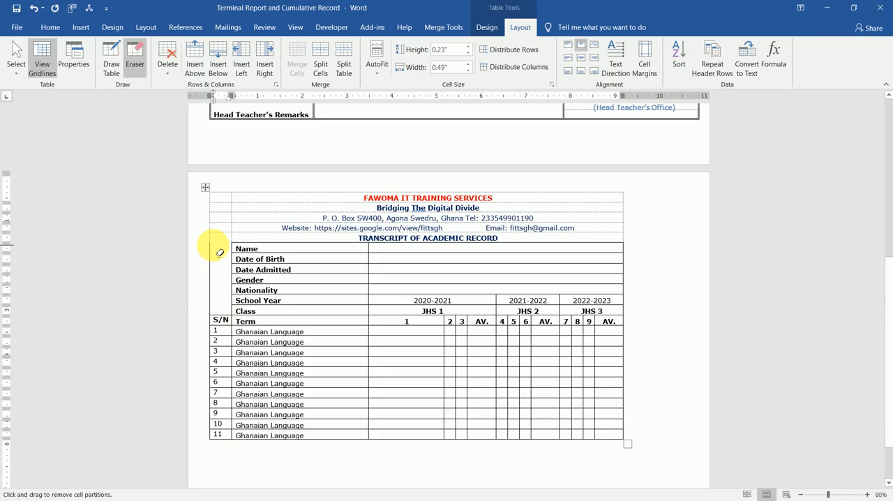
left_click_drag(210, 273, 209, 285)
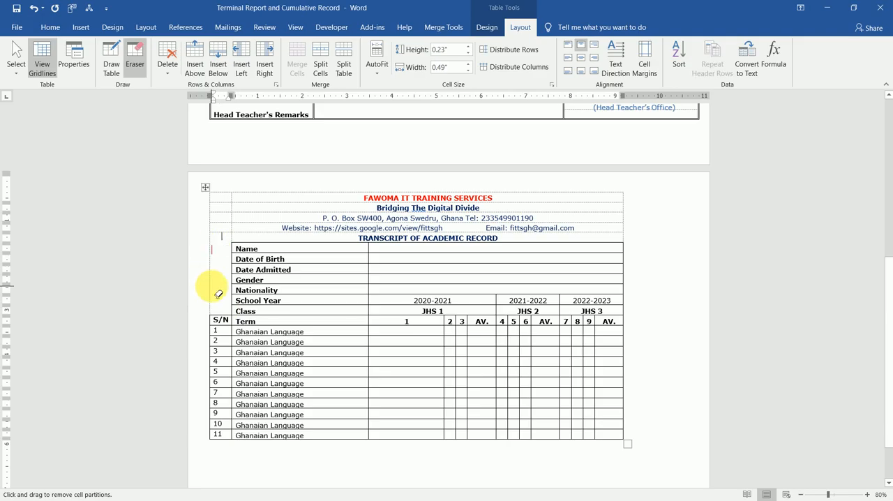
key("Escape")
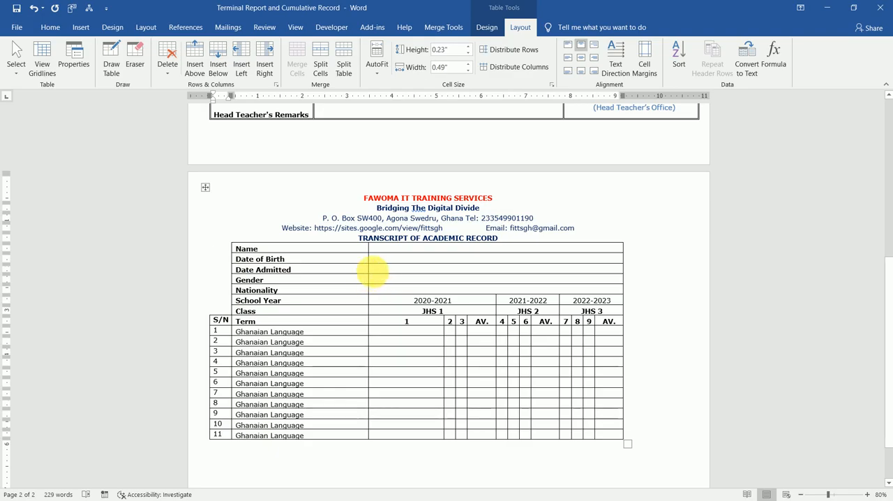
Narrow the label column to fit its entries and replace the first Ghanaian Language entry with Sub1
left_click_drag(370, 275, 316, 280)
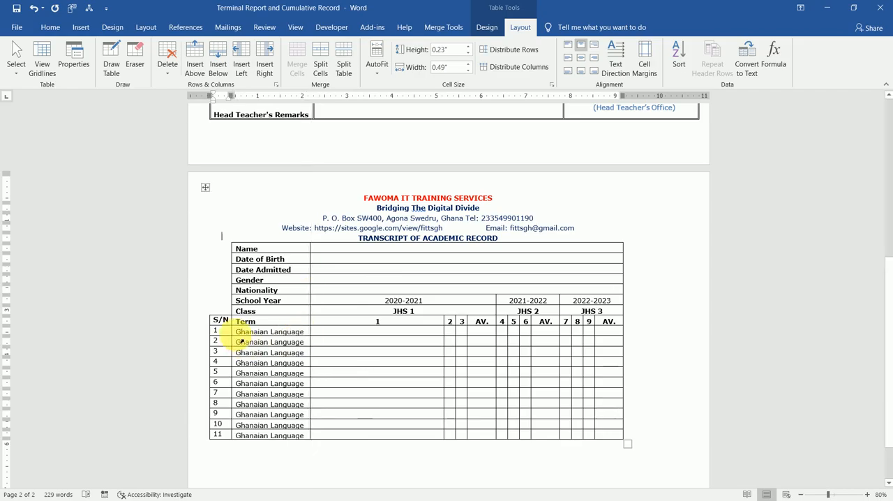
mouse_move(241, 340)
left_mouse_down()
mouse_move(273, 343)
mouse_move(269, 332)
left_mouse_up()
type("S")
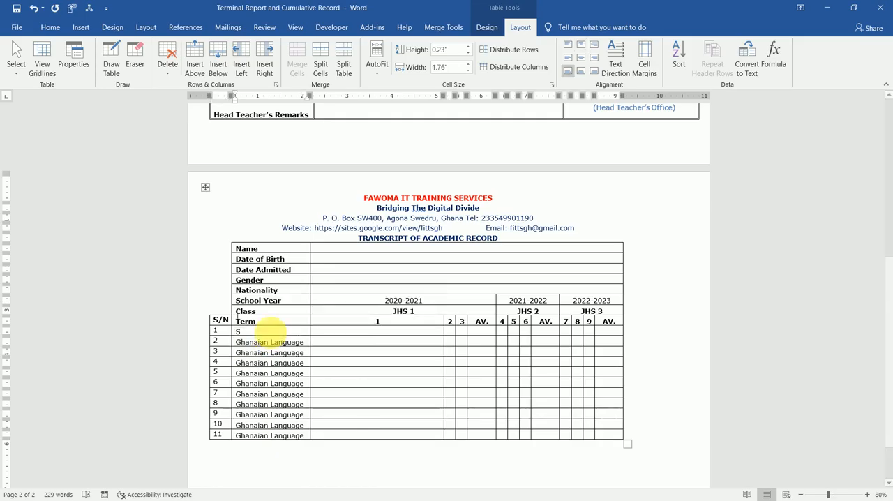
type("ub1")
key("Return")
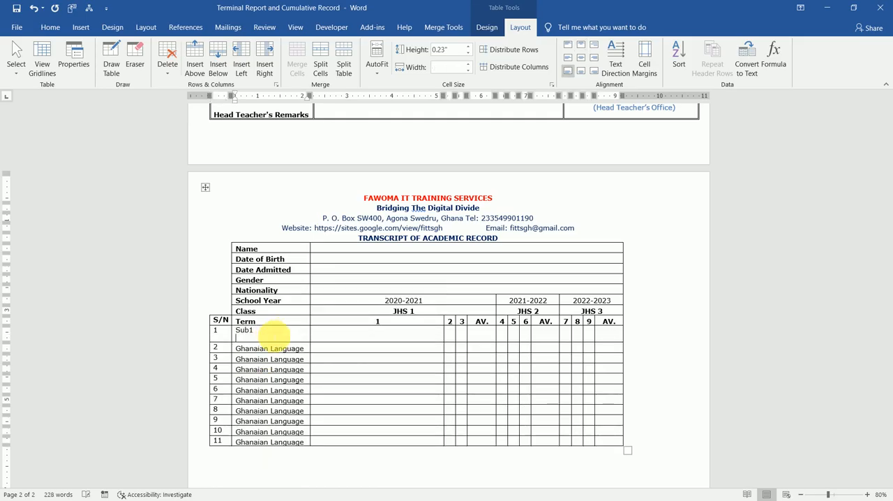
key("BackSpace")
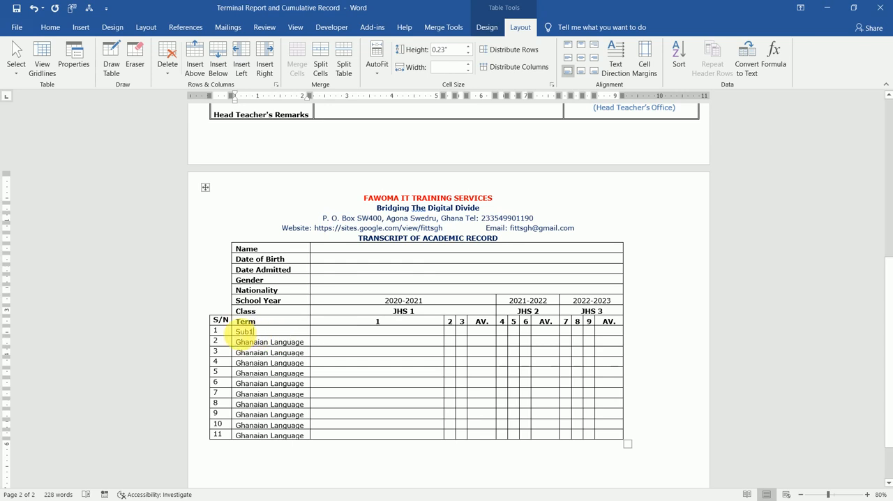
Copy Sub1 into the label cells of all eleven subject rows, replacing the Ghanaian Language entries
double_click(240, 332)
key("shift+Down")
key("shift+Down")
key("shift+Down")
key("shift+Down")
key("shift+Down")
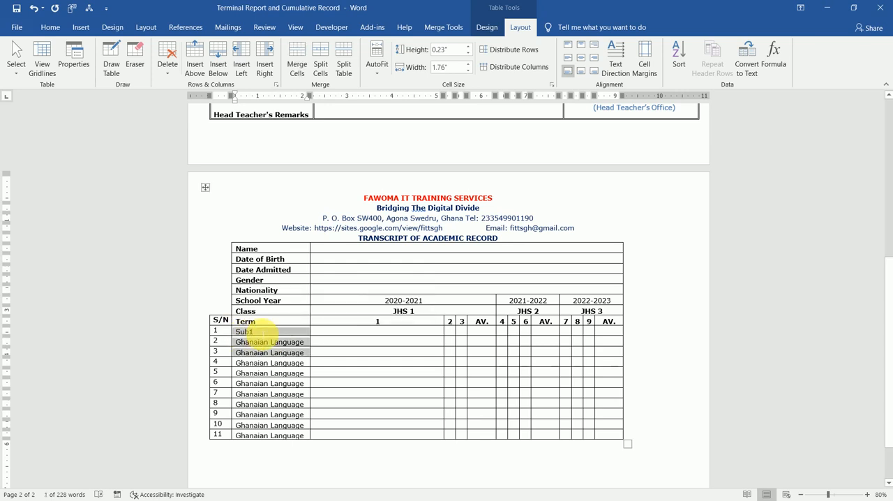
key("shift+Down")
key("shift+Down")
key("shift+Down")
key("shift+Down")
key("shift+Down")
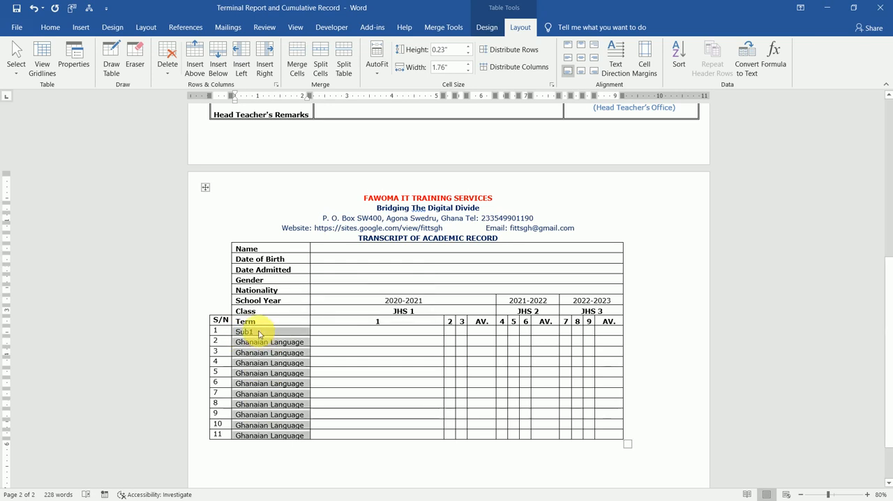
left_click(259, 334)
type("Sub1 Sub1 Sub1 Sub1 Sub1 Sub1 Sub1 Sub1 Sub1 Sub1 Sub1")
Renumber the subject placeholders in rows 2 to 11 as Sub2 through Sub11
left_click(255, 342)
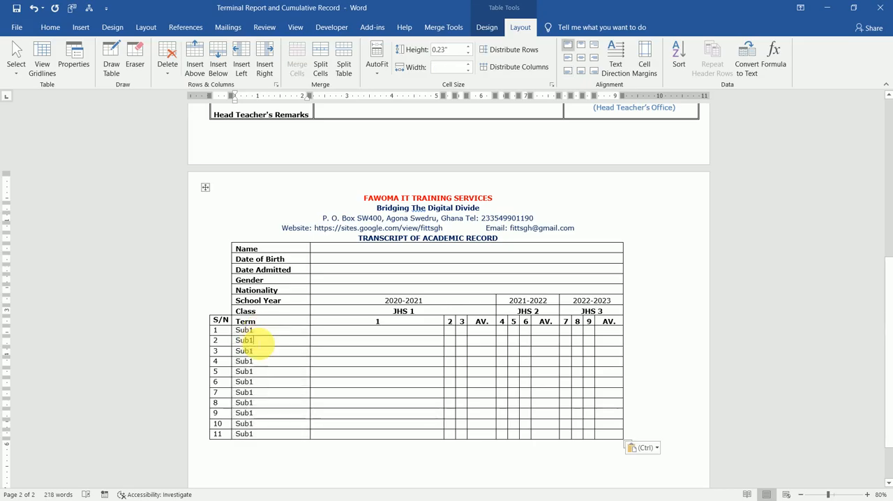
key("BackSpace")
type("2")
key("Down")
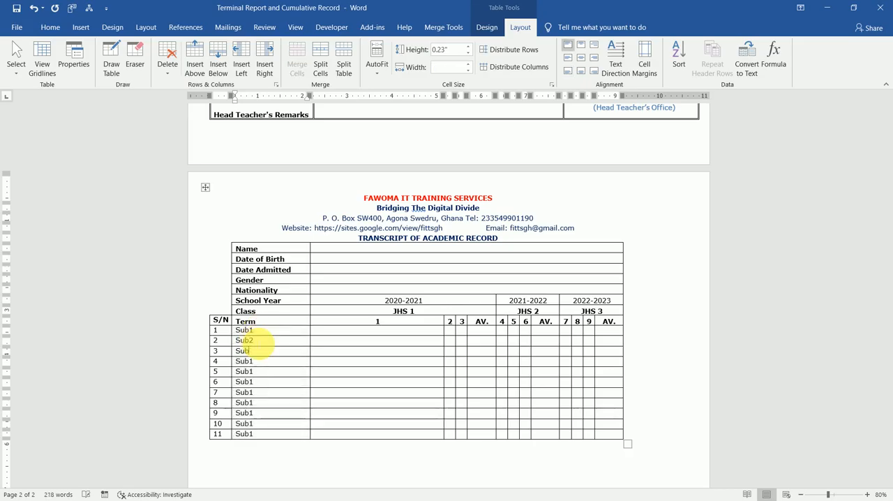
type("3")
type("5")
type("6")
key("Down")
key("BackSpace")
type("7")
key("BackSpace")
type("9")
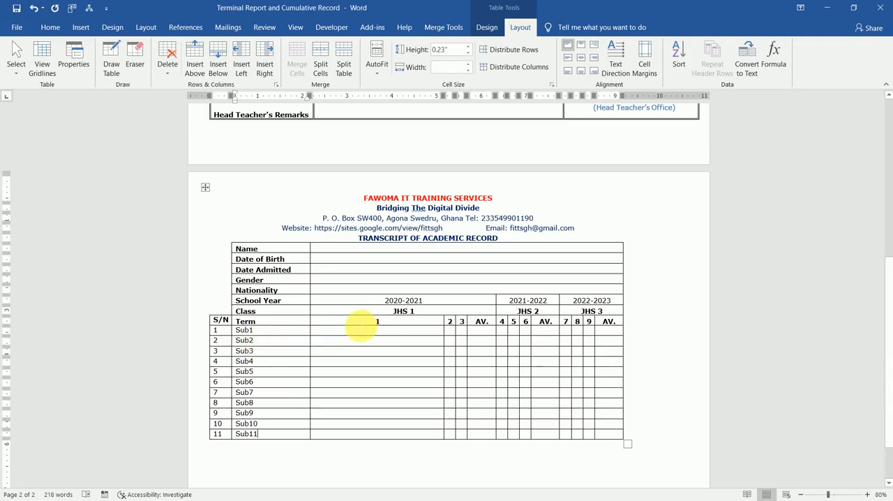
Split the transcript table so that the Term row starts a separate table
left_click(433, 313)
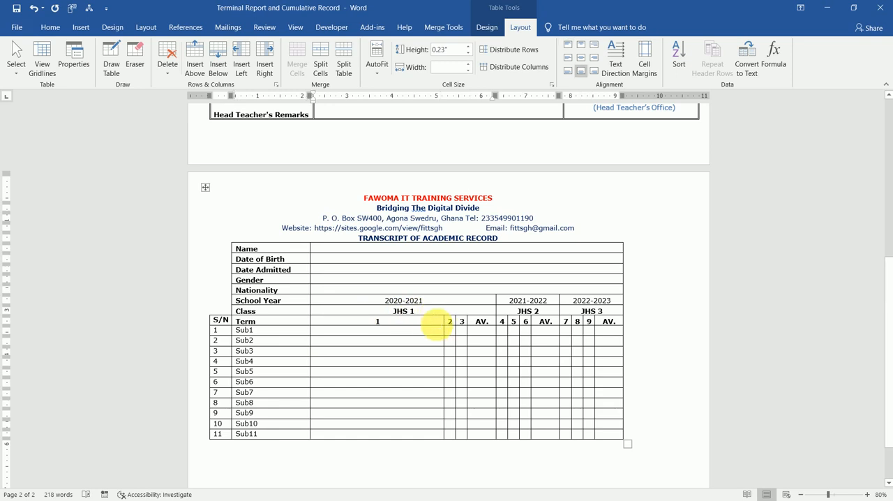
left_click(428, 324)
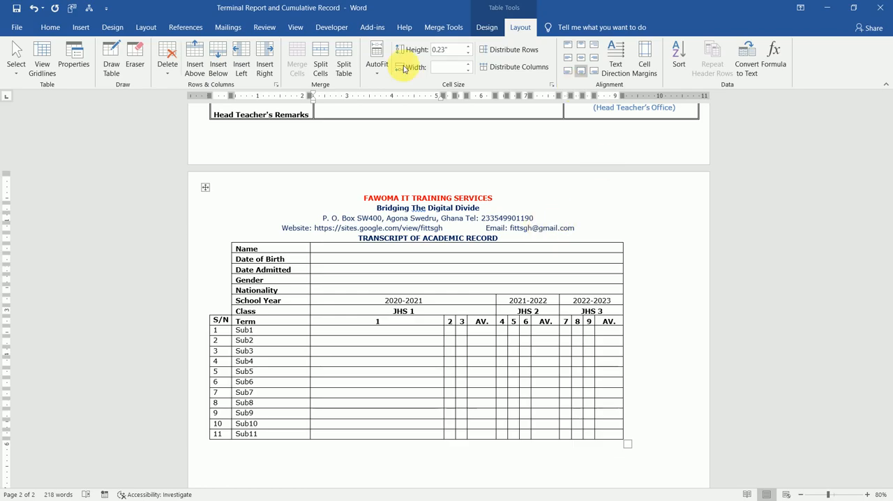
left_click(341, 67)
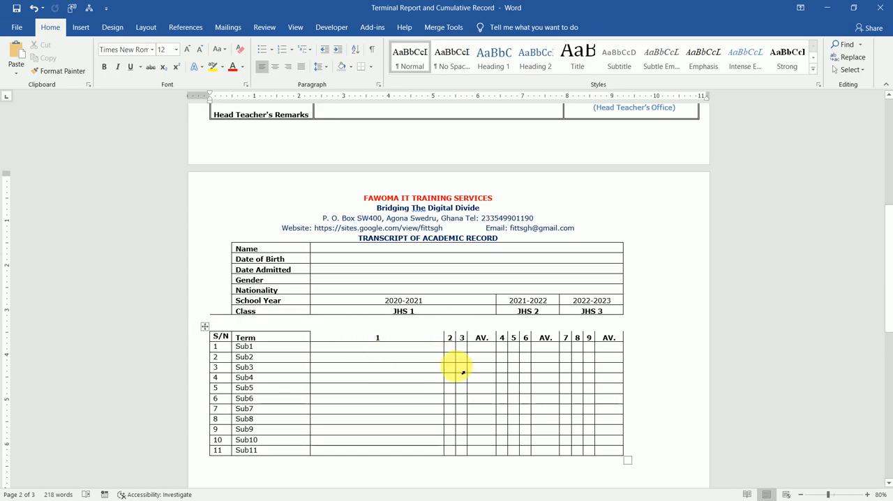
Narrow the term 1 column to about 0.56" and enter 100.00 as the term 1 score of Sub1
left_click_drag(444, 355, 339, 355)
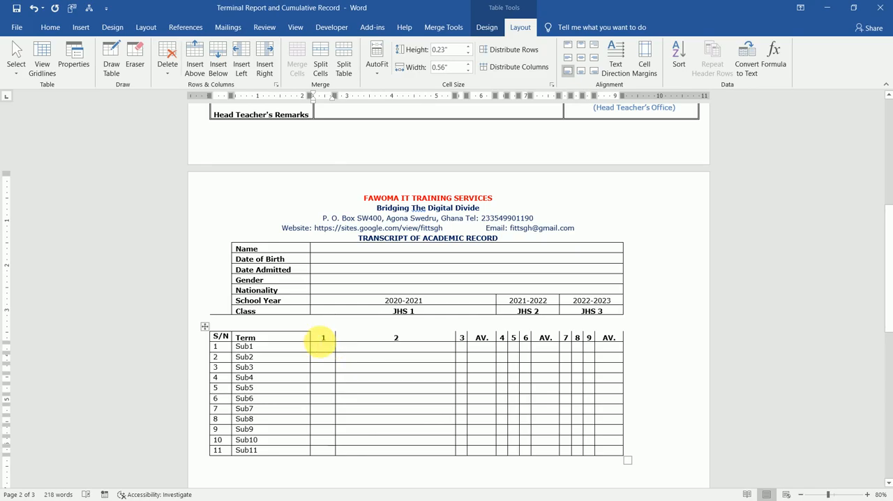
left_click_drag(320, 341, 590, 355)
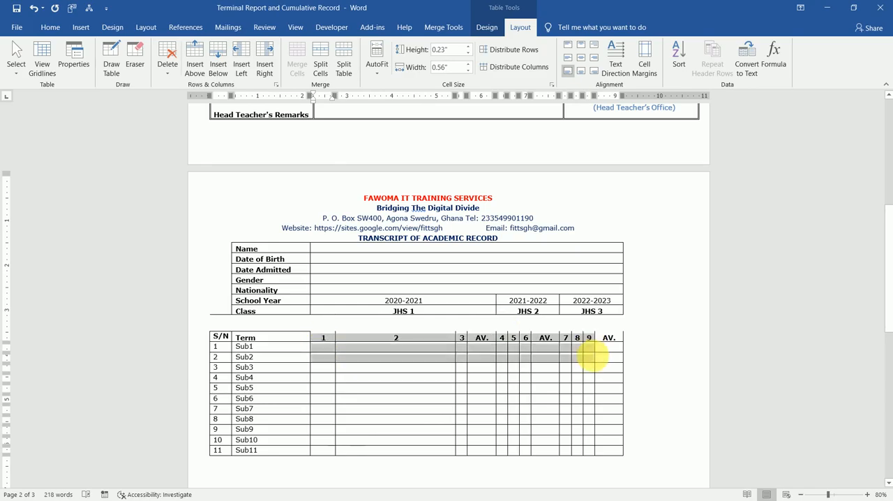
left_click(323, 351)
type("100")
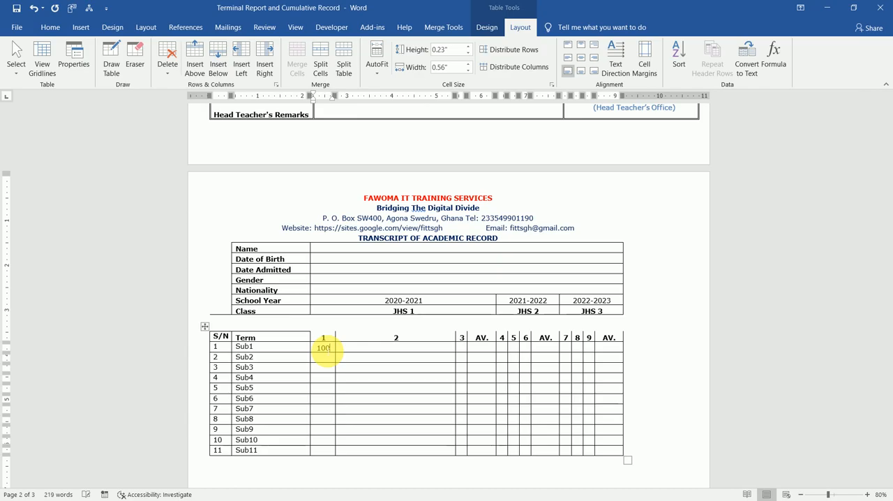
key("Tab")
type(".00")
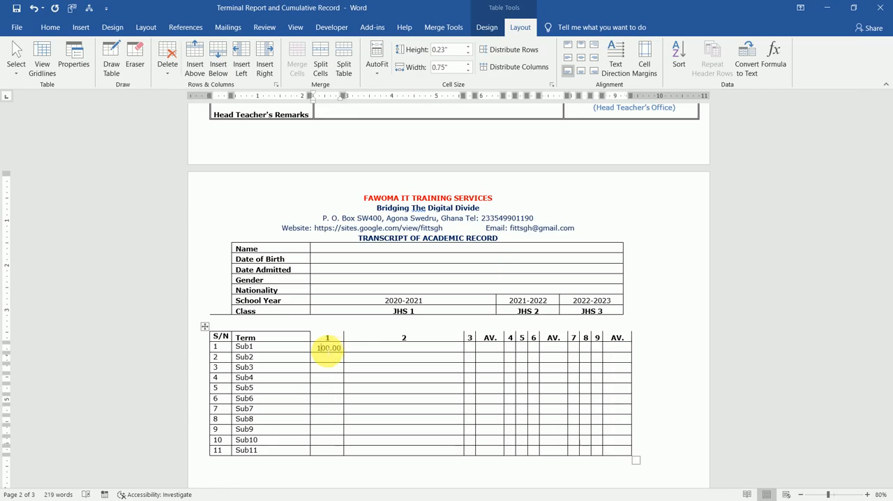
Copy the 100.00 term 1 score of Sub1 into its term 2, term 3 and first AV. cells
double_click(329, 347)
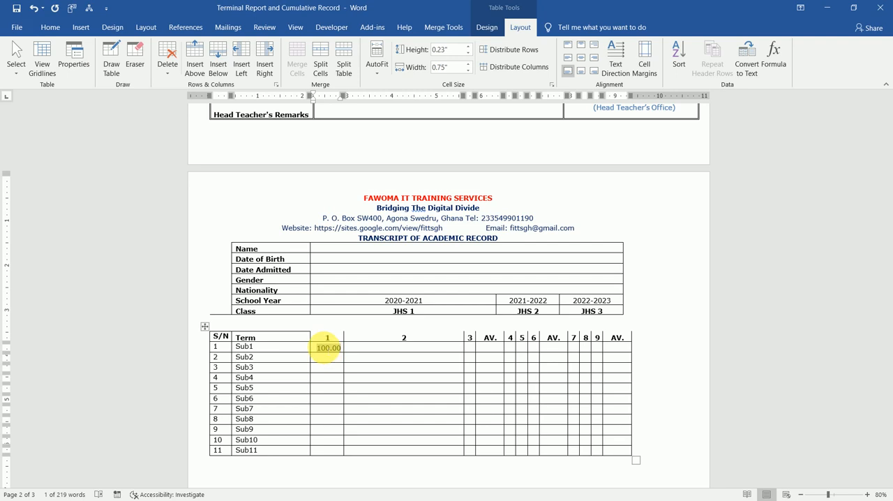
key("Right")
key("Tab")
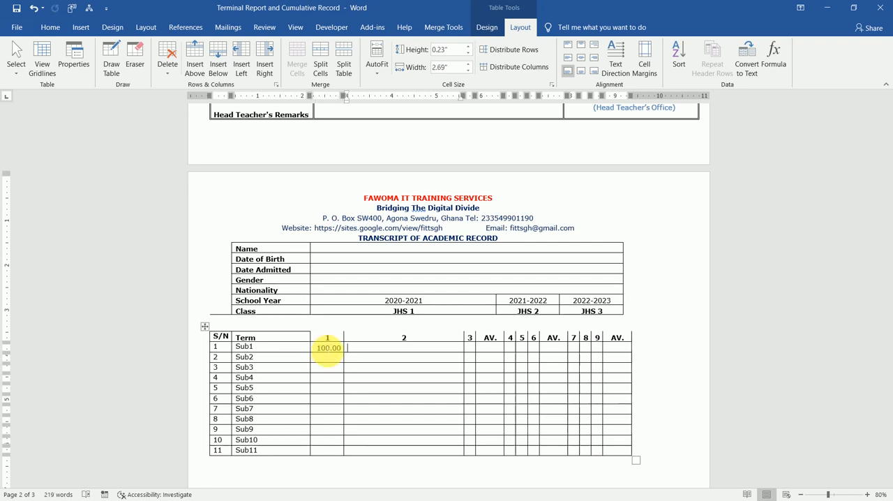
type("100.00")
key("Tab")
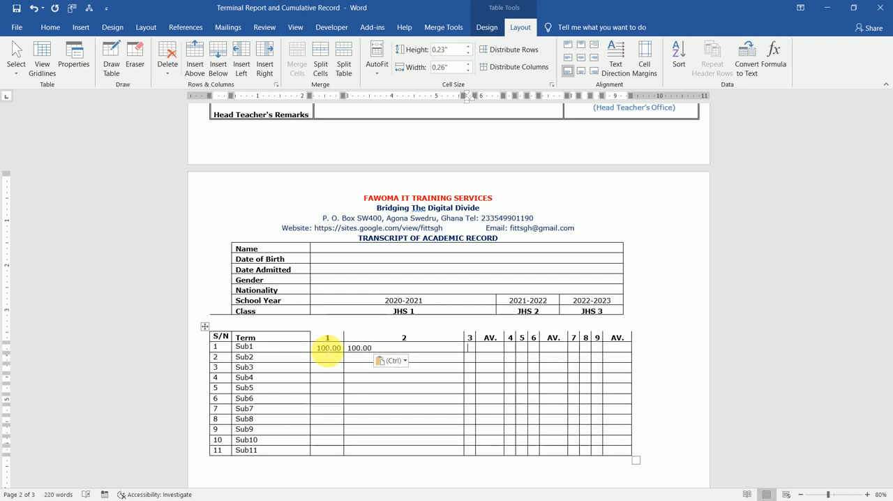
type("100.00")
key("ctrl")
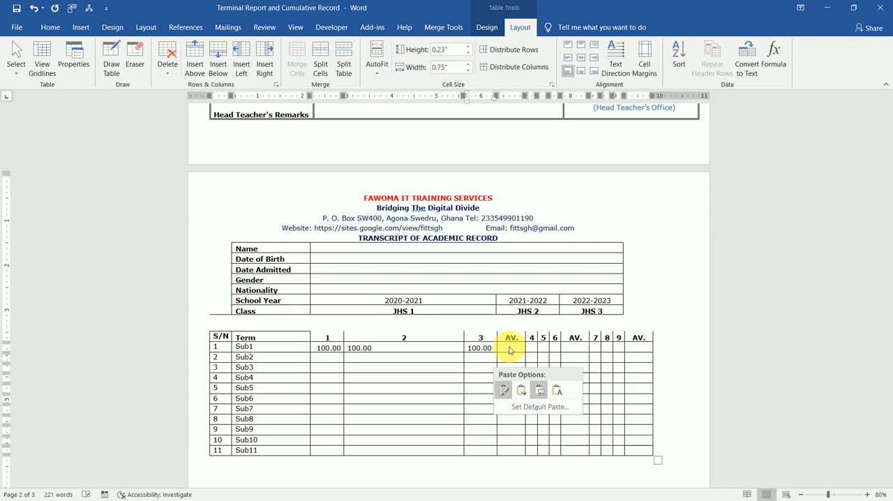
key("Escape")
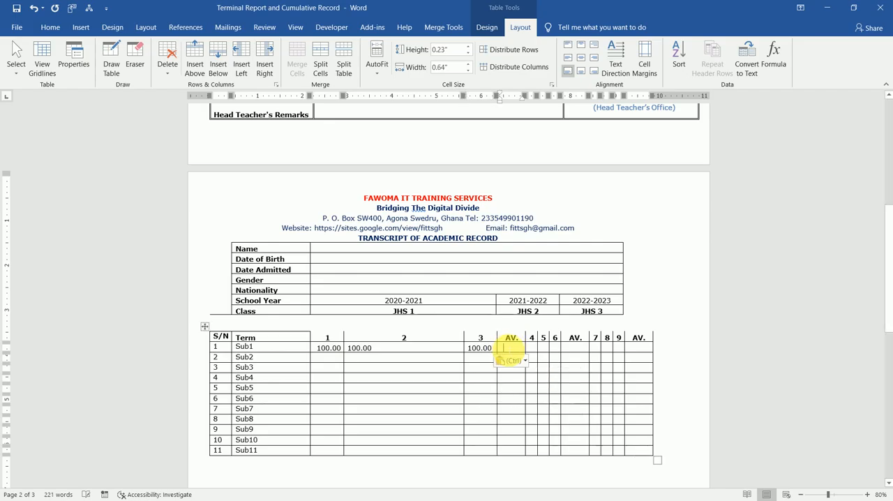
type("100.00")
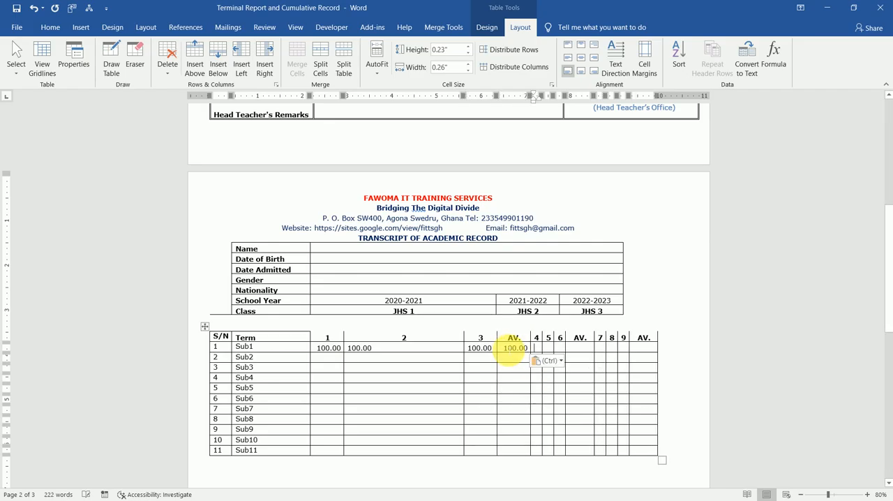
Paste 100.00 into the term 4, 5, 6 and second AV. cells of the Sub1 row
type("100.00")
key("ctrl")
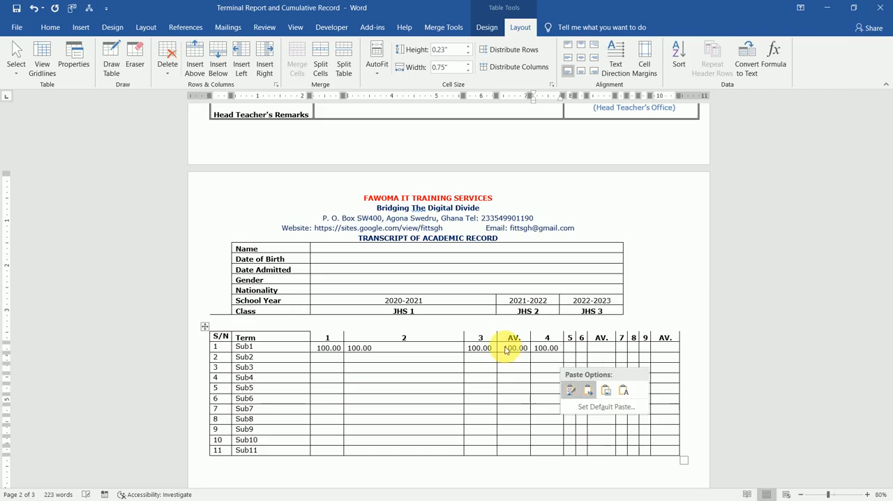
key("Escape")
key("Tab")
type("100.00")
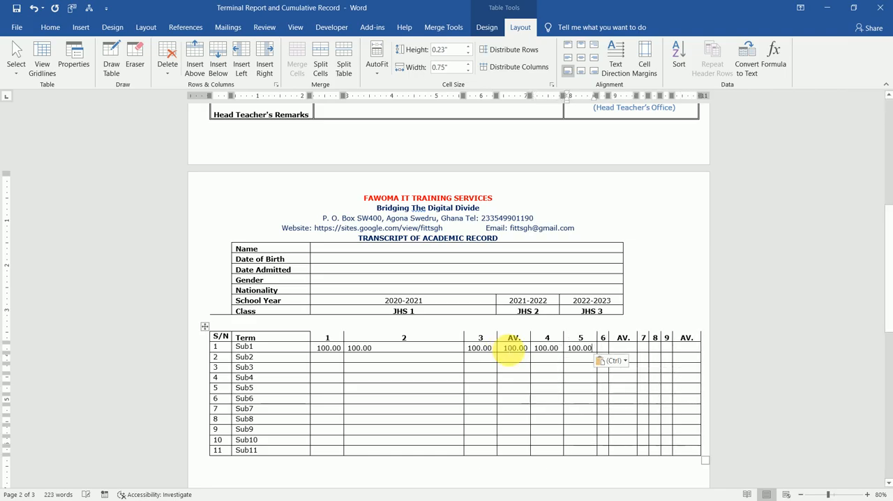
type("100.00")
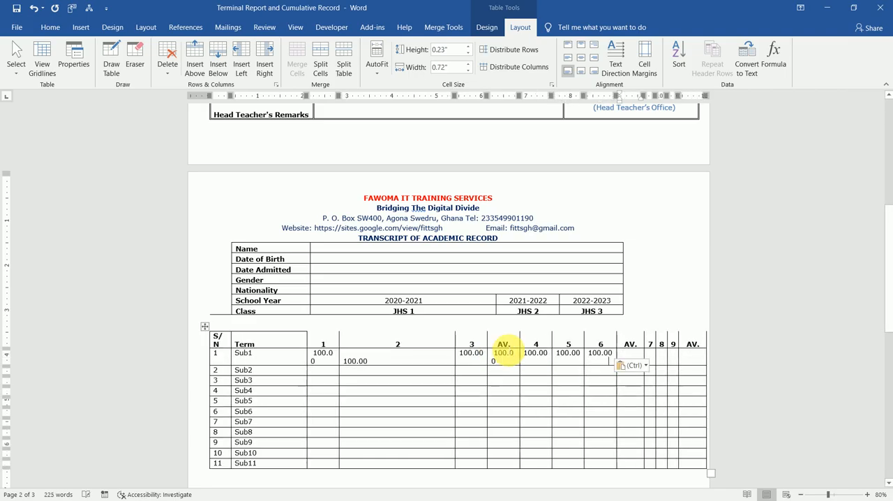
type("100.00")
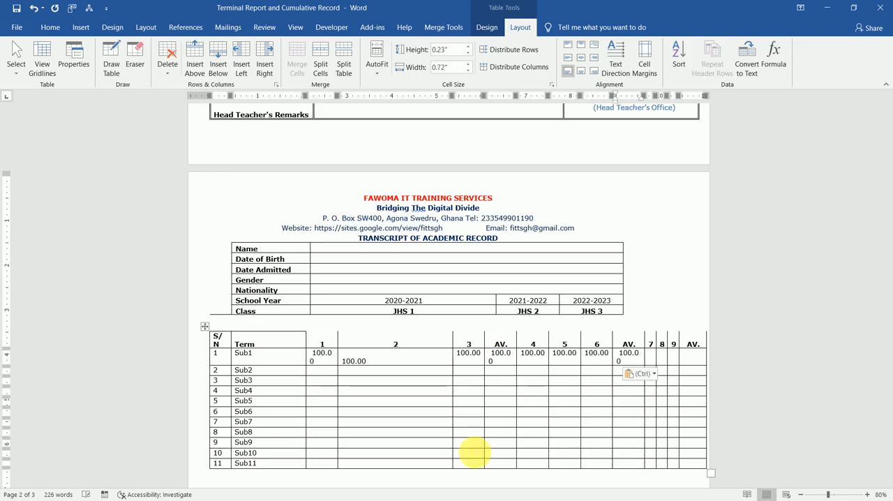
Widen the term 1 column slightly and narrow the term 2, term 3 and first AV. columns so each 100.00 fits on one line
left_click_drag(459, 363, 374, 364)
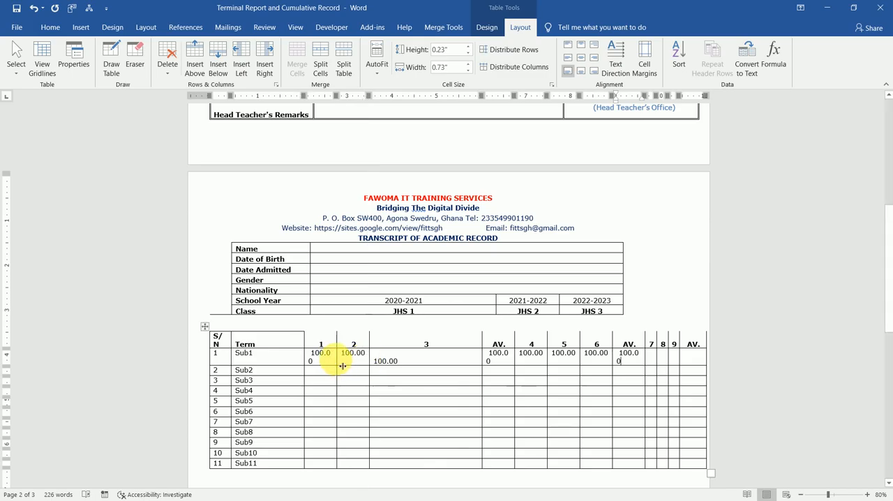
left_click_drag(342, 366, 348, 366)
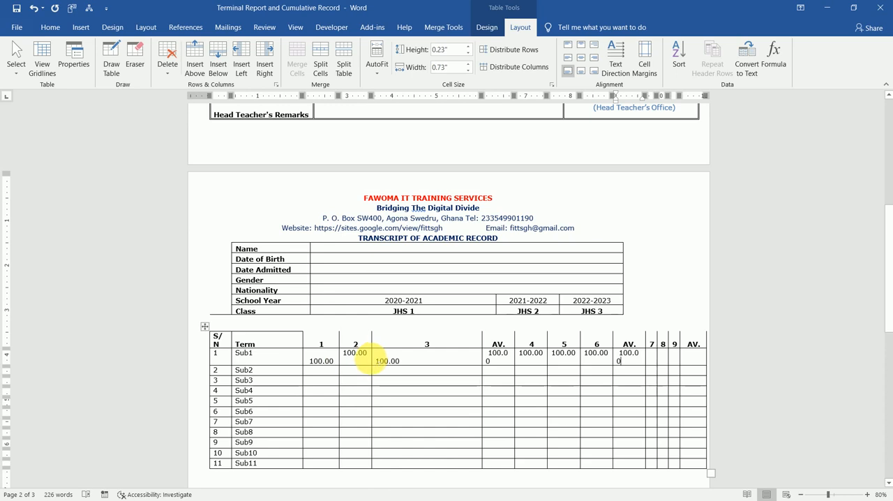
left_click_drag(377, 364, 373, 363)
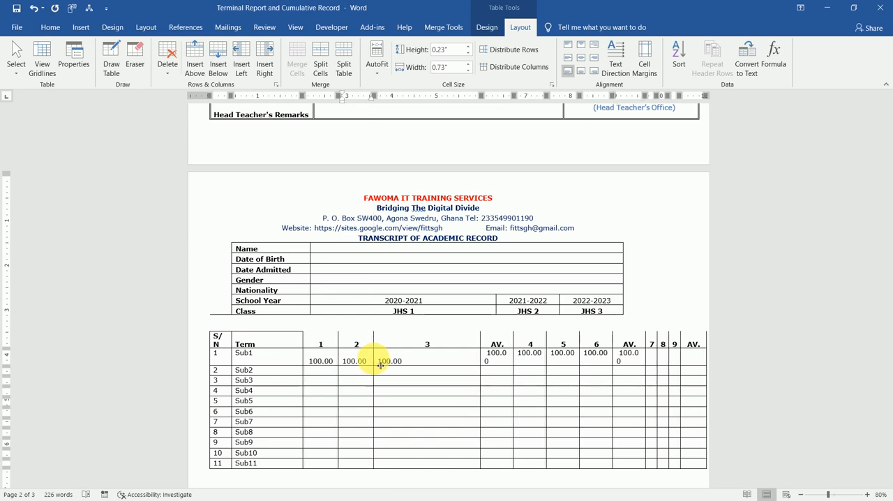
left_click_drag(487, 362, 412, 360)
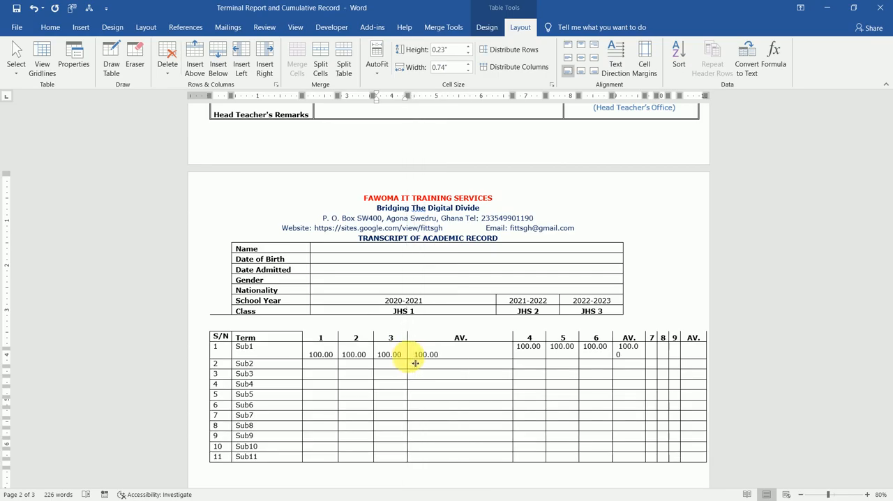
left_click_drag(489, 357, 445, 355)
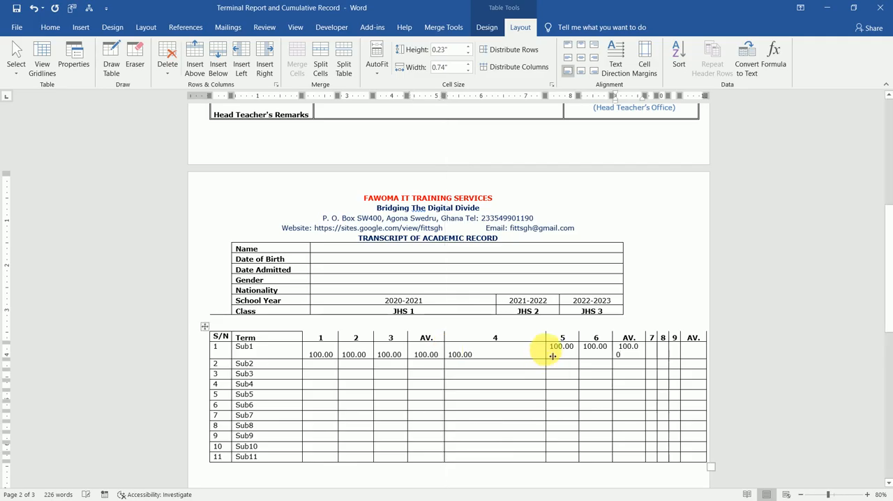
Narrow the term 4, 5 and 6 columns to fit their 100.00 scores and the second AV. column to about 0.88"
left_click_drag(551, 356, 478, 355)
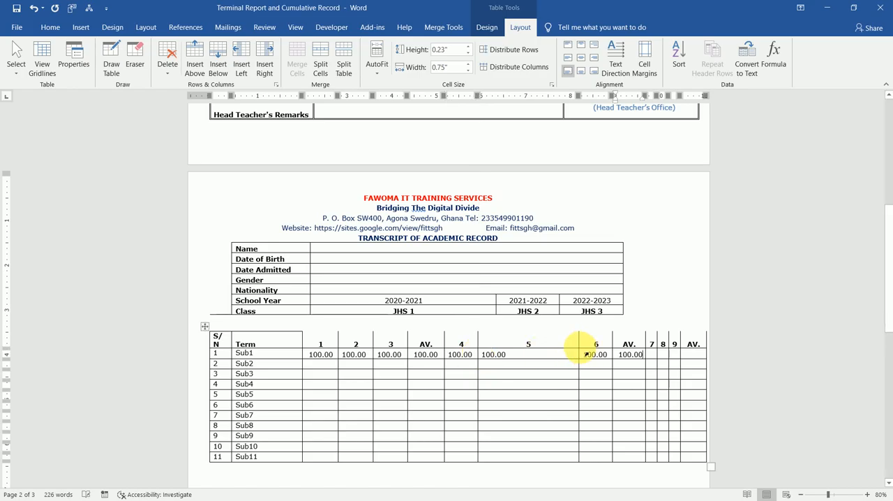
left_click_drag(585, 356, 518, 363)
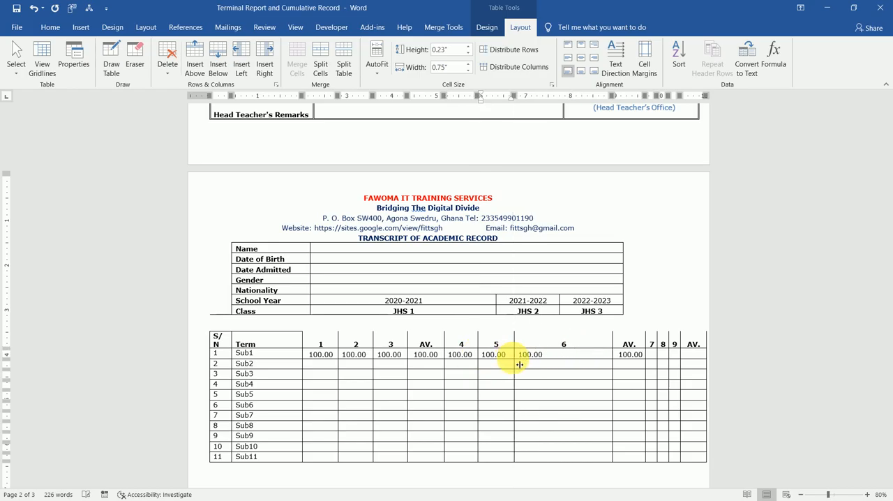
left_click_drag(584, 363, 551, 363)
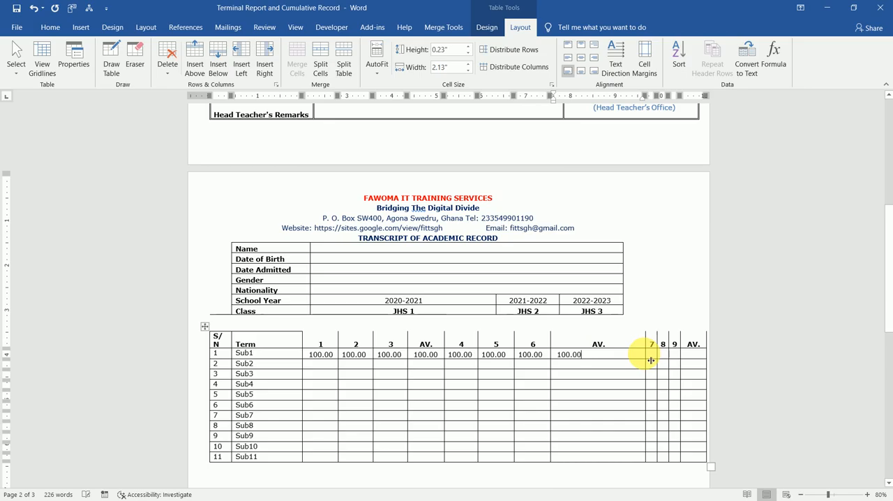
left_click_drag(650, 360, 579, 354)
Copy 100.00 from the second AV. cell of Sub1 into its term 7, 8, 9 and final AV. cells
left_click(602, 358)
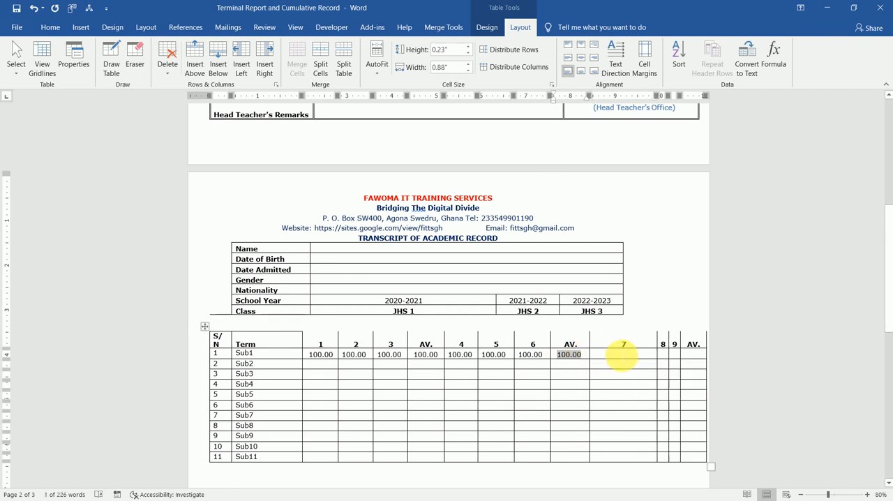
key("ctrl+c")
left_click(621, 356)
key("ctrl+v")
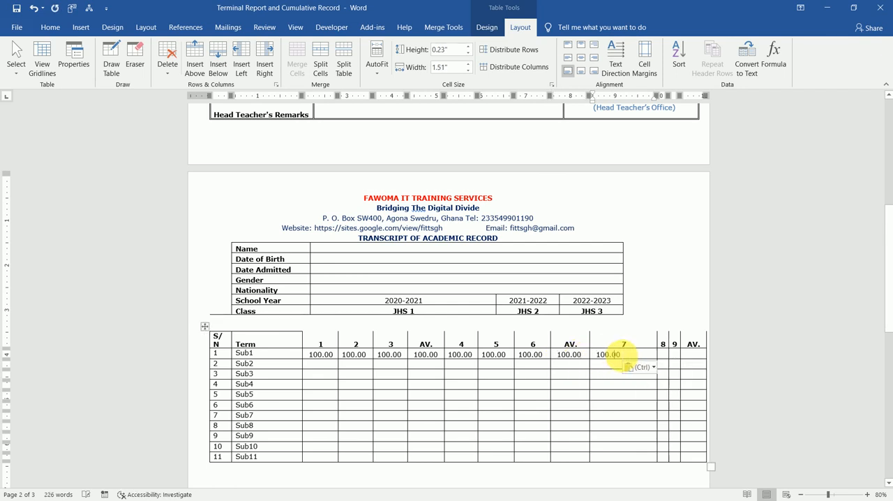
left_click(664, 353)
key("ctrl+v")
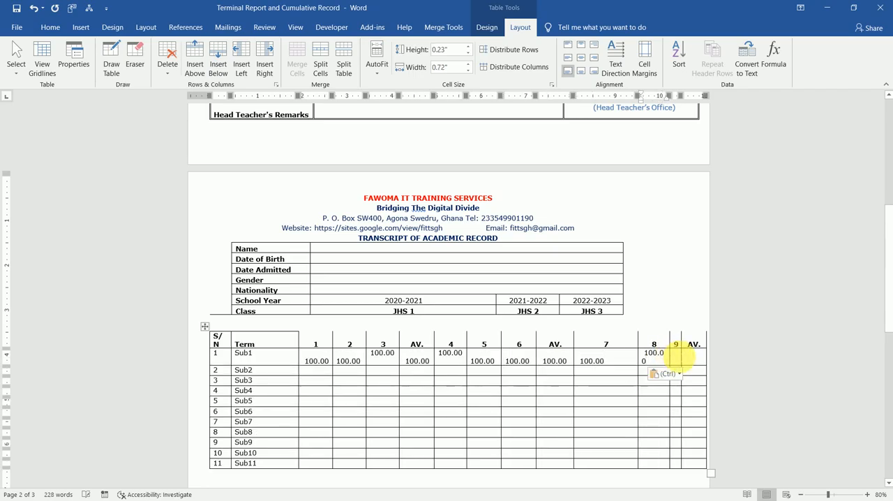
key("ctrl+v")
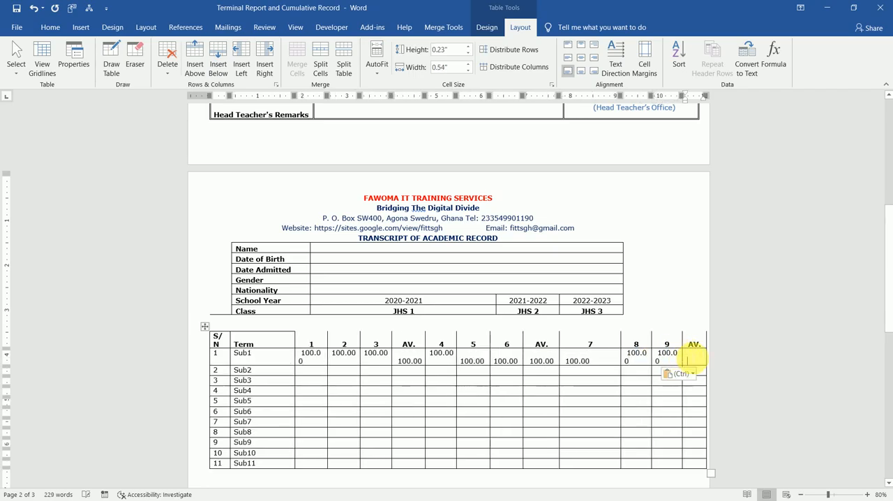
key("ctrl+v")
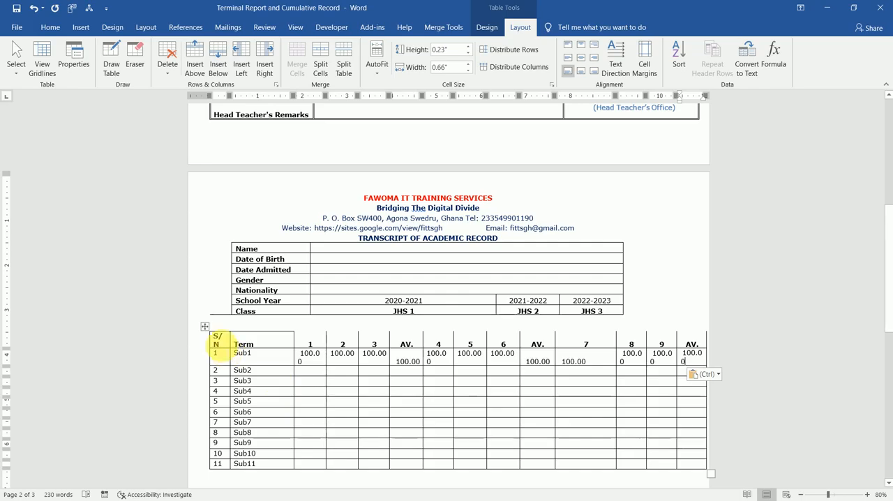
Move the scores table slightly left and down below the student details table, and narrow its term 7 and 8 columns to fit their scores
mouse_move(205, 327)
left_mouse_down()
mouse_move(189, 323)
mouse_move(204, 325)
left_mouse_up()
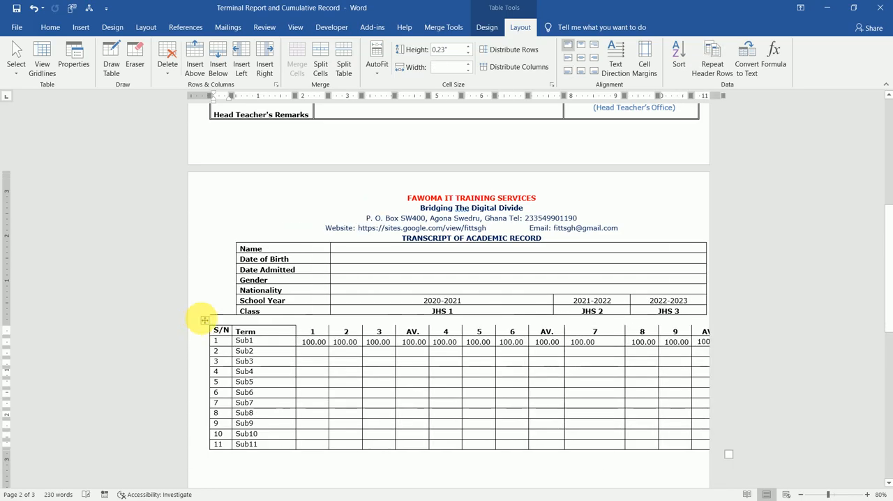
mouse_move(205, 320)
left_mouse_down()
mouse_move(201, 339)
mouse_move(196, 335)
left_mouse_up()
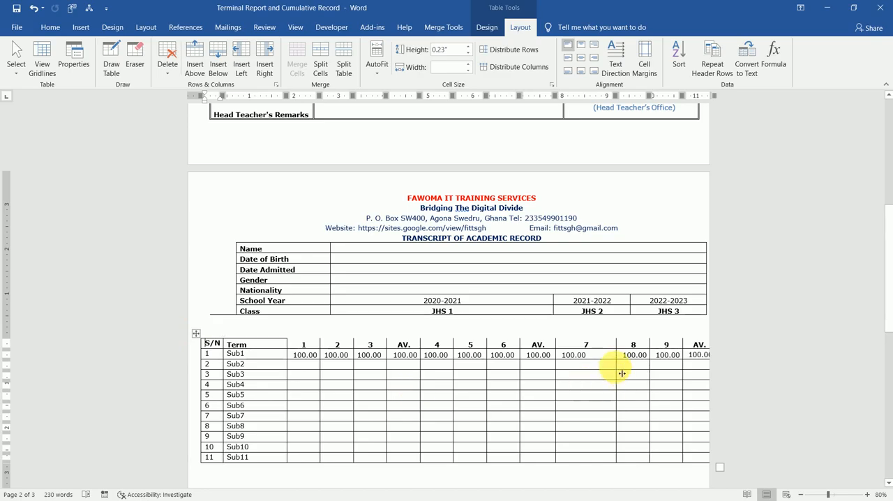
left_click_drag(622, 373, 585, 371)
left_click_drag(652, 366, 623, 371)
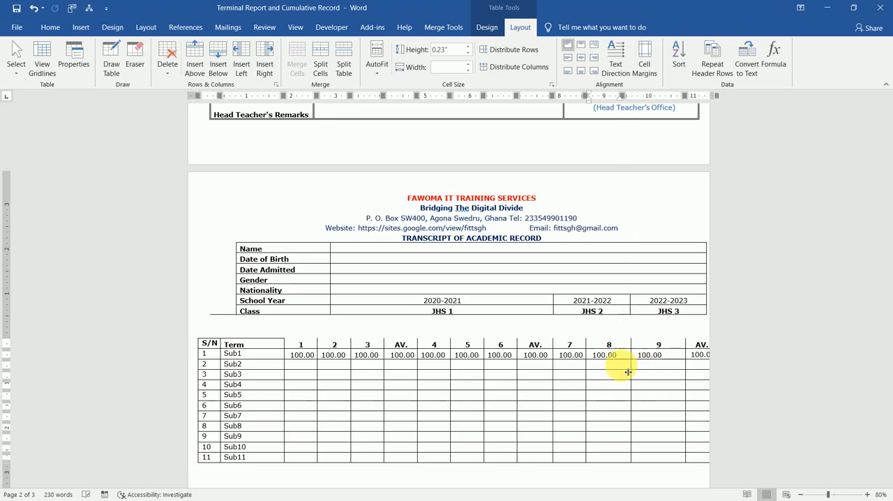
left_click(689, 369)
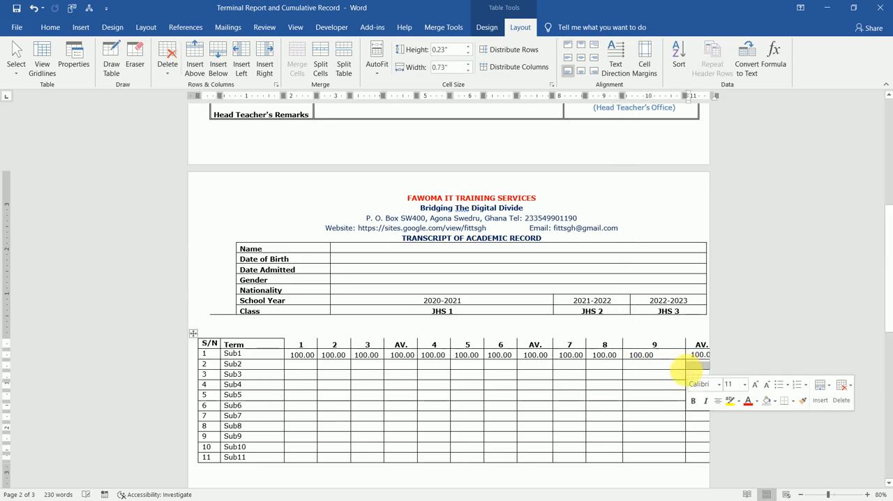
left_click_drag(690, 373, 666, 373)
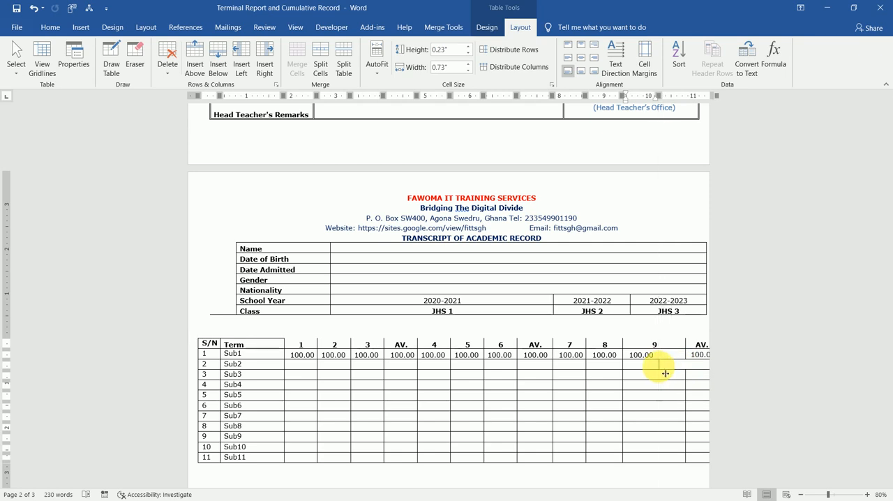
key("ctrl+z")
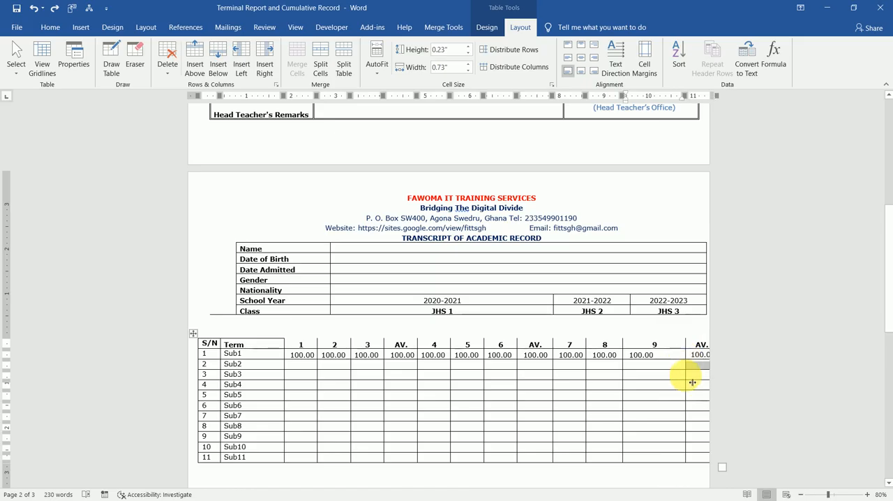
Narrow the whole term 9 column to about 0.88" and the final AV. column so the scores table fits within the page
left_click(688, 376)
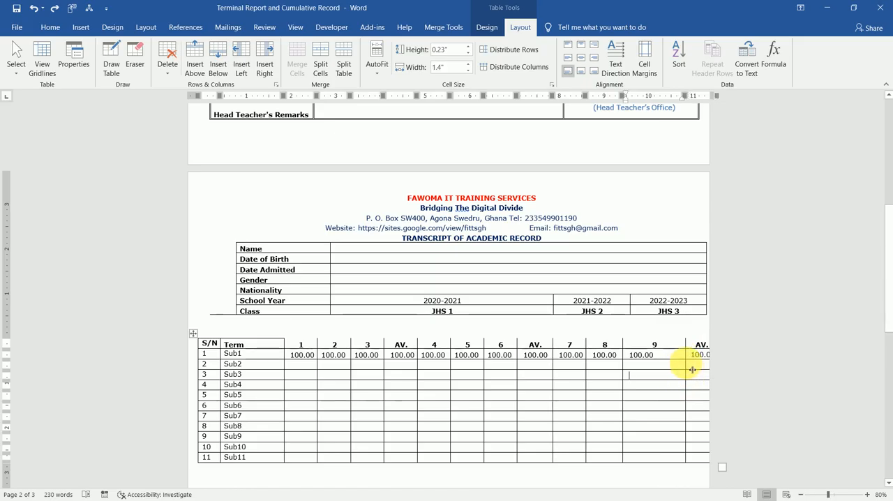
left_click_drag(688, 367, 667, 371)
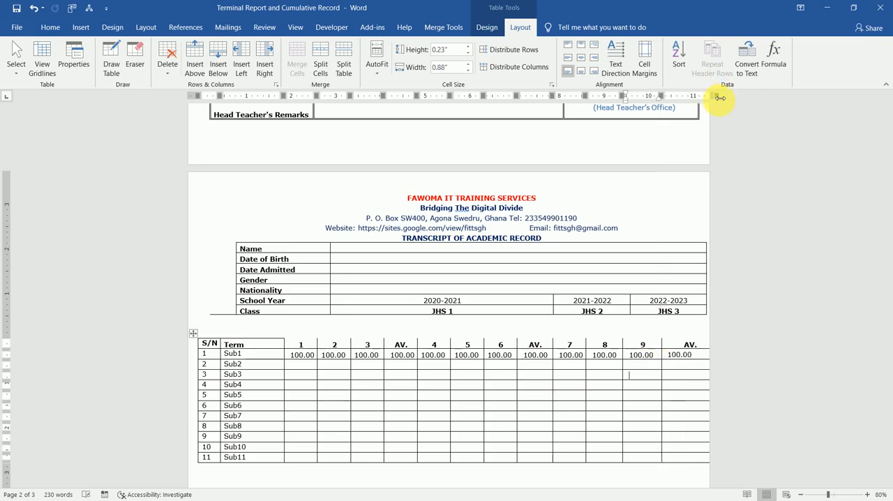
left_click_drag(720, 97, 698, 100)
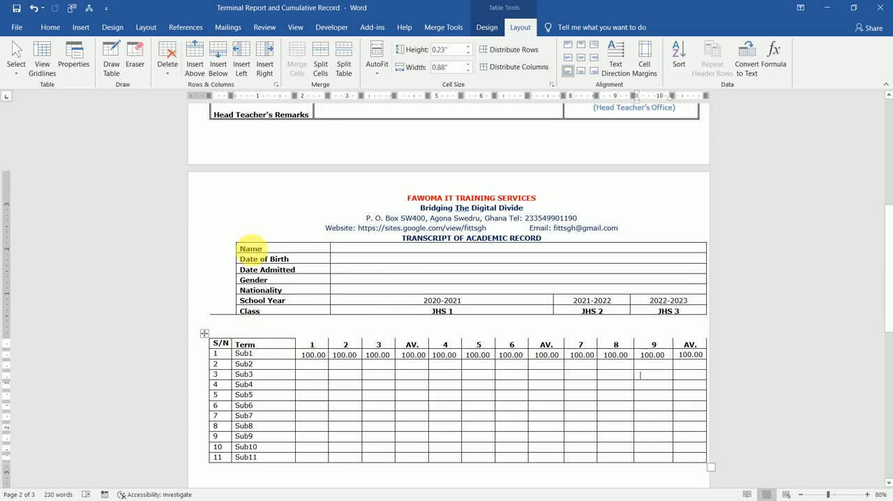
Shift the student details table slightly up and place the scores table just below it without overlap
left_click(252, 249)
left_click_drag(209, 190, 206, 293)
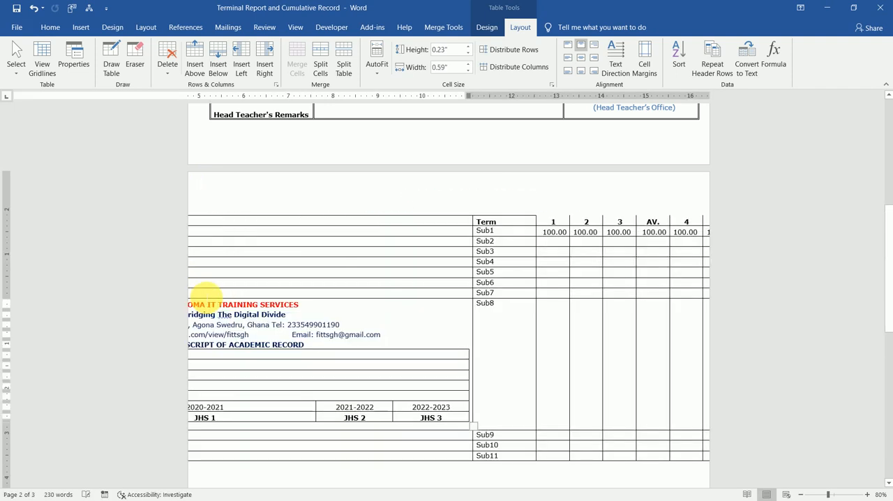
key("ctrl+z")
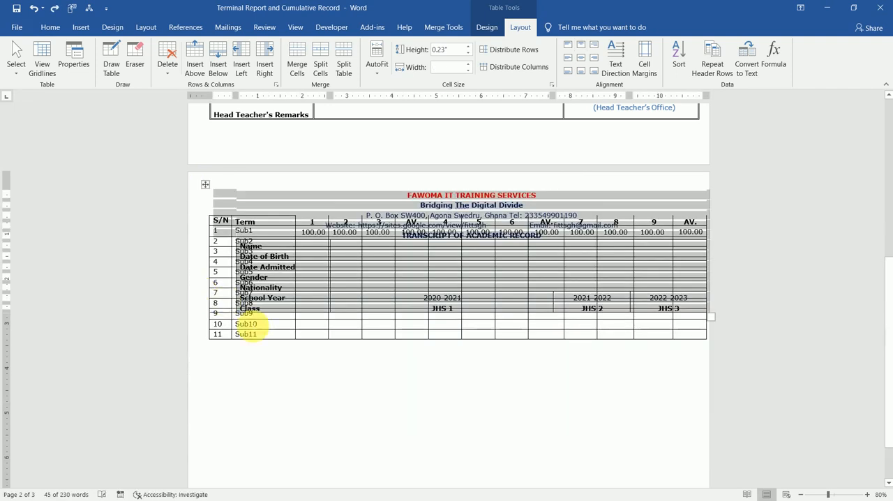
left_click(254, 324)
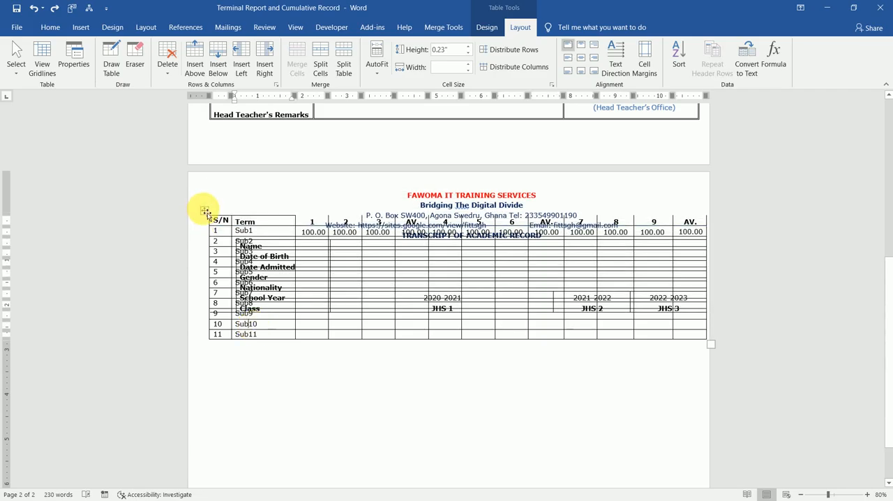
left_click_drag(206, 211, 211, 324)
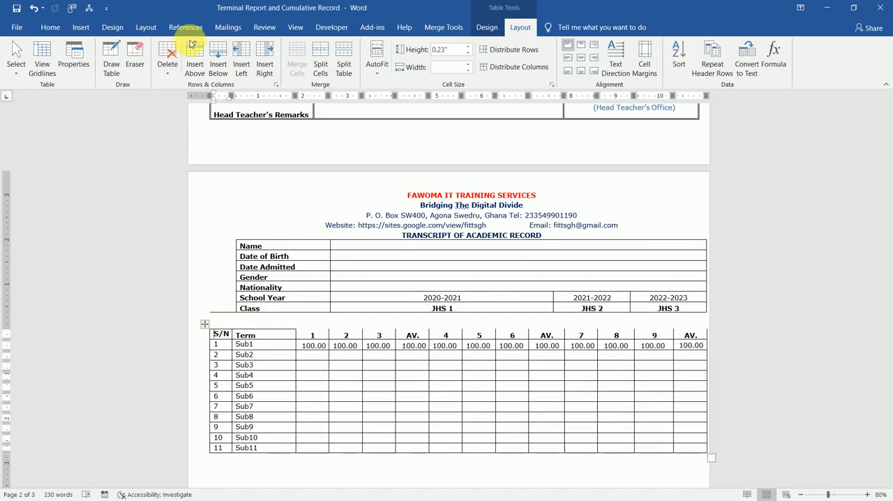
Erase the bottom border of the tall empty cell beside the student details rows
left_click(134, 54)
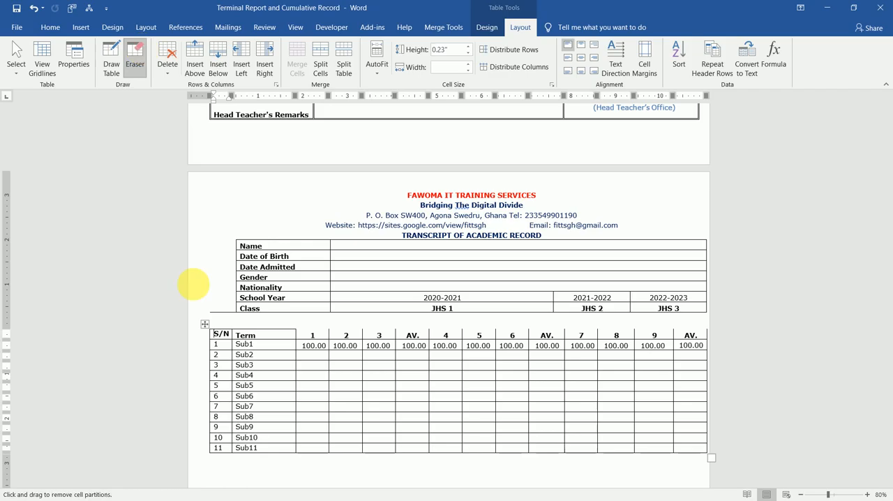
left_click(225, 322)
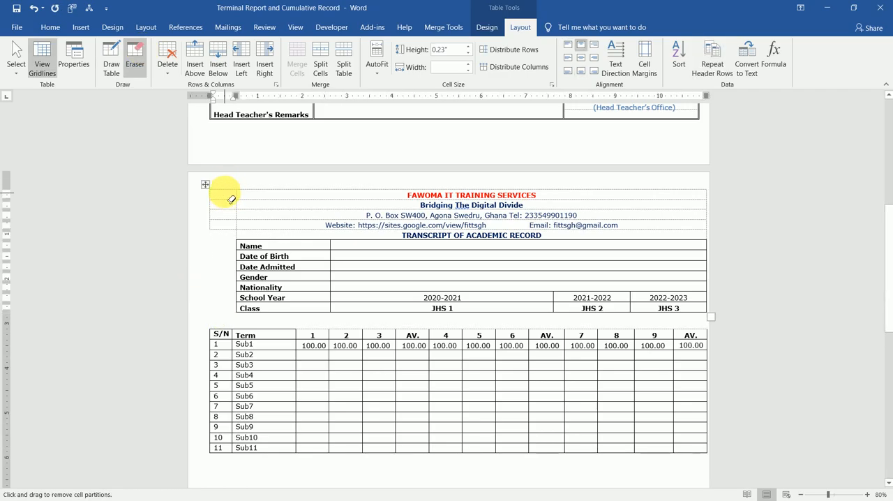
left_click_drag(225, 195, 222, 232)
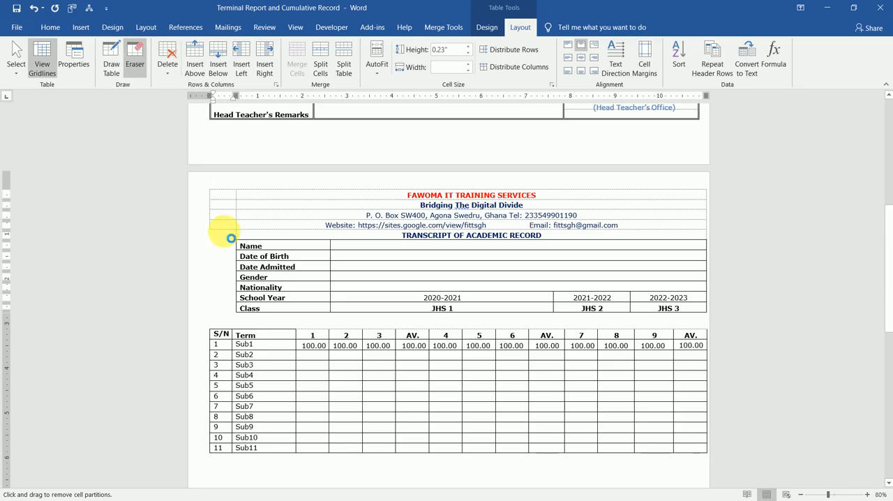
left_click(224, 234)
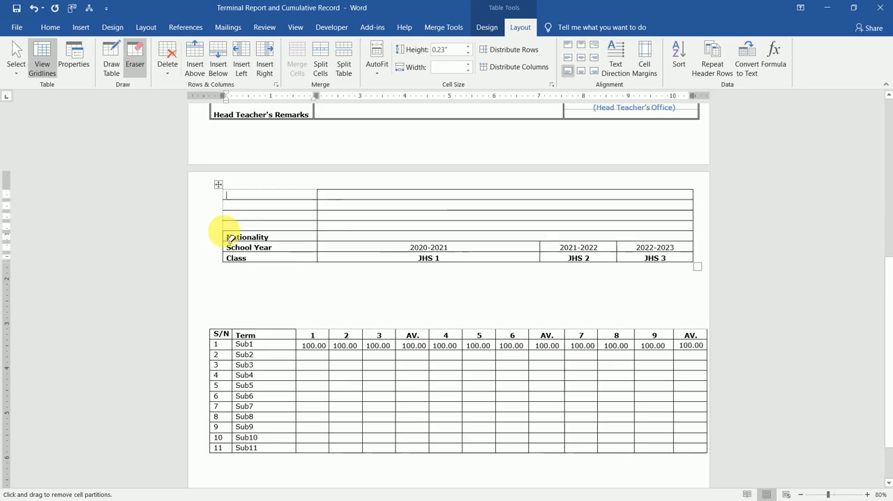
key("ctrl+z")
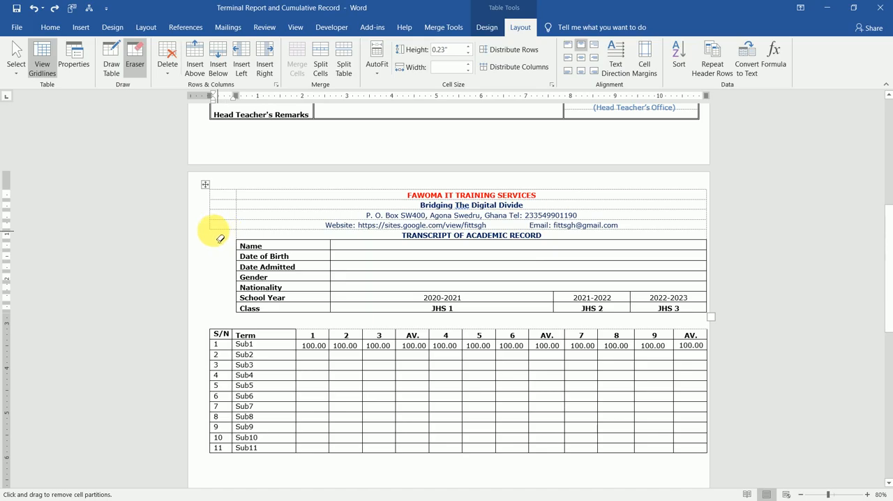
left_click_drag(221, 238, 231, 236)
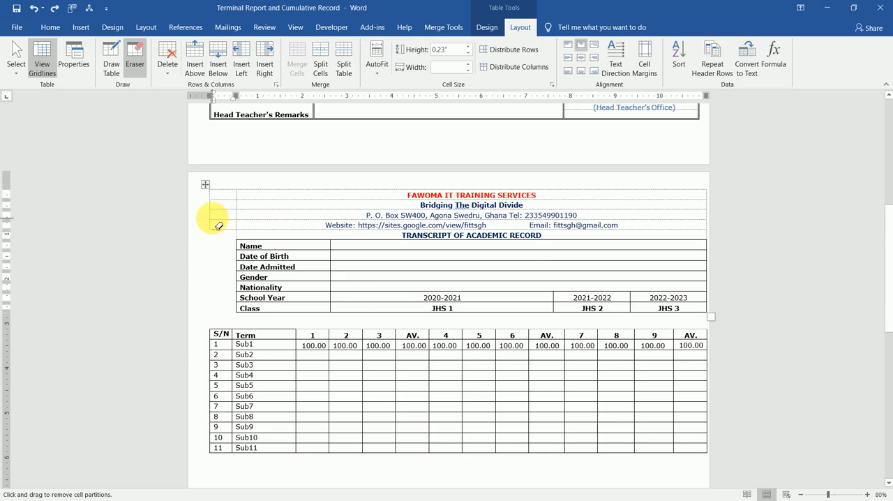
left_click(228, 230)
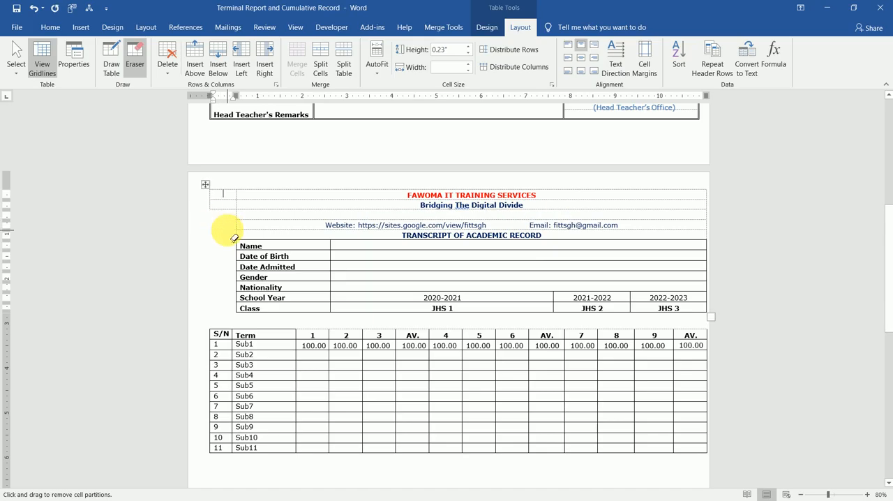
key("ctrl+z")
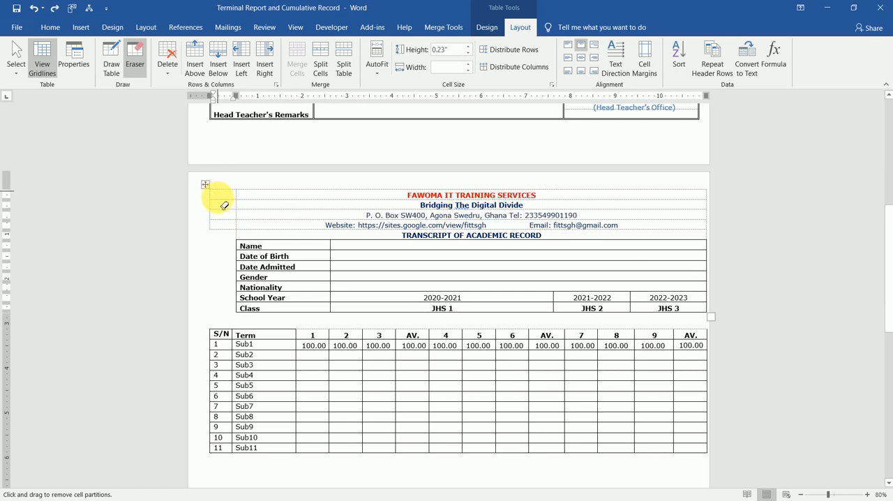
Erase the remaining empty cells beside the letterhead rows and align the student details table with the scores table's left edge
left_click_drag(223, 205, 219, 231)
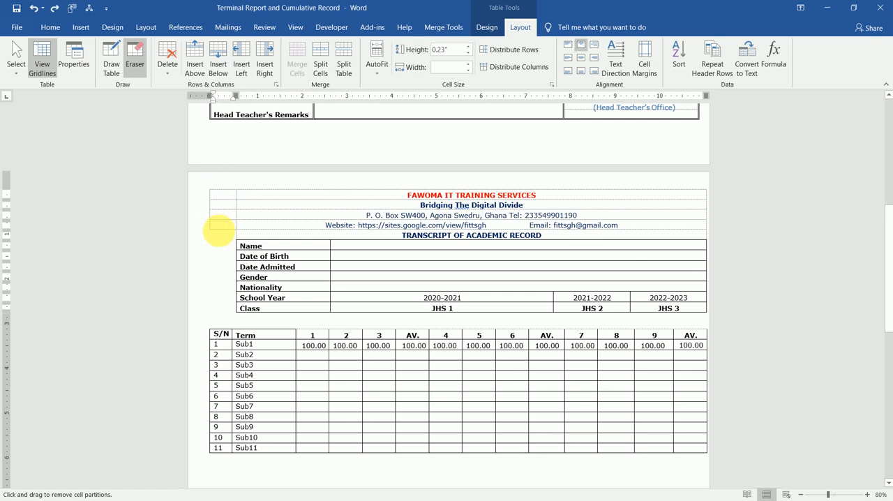
left_click(225, 239)
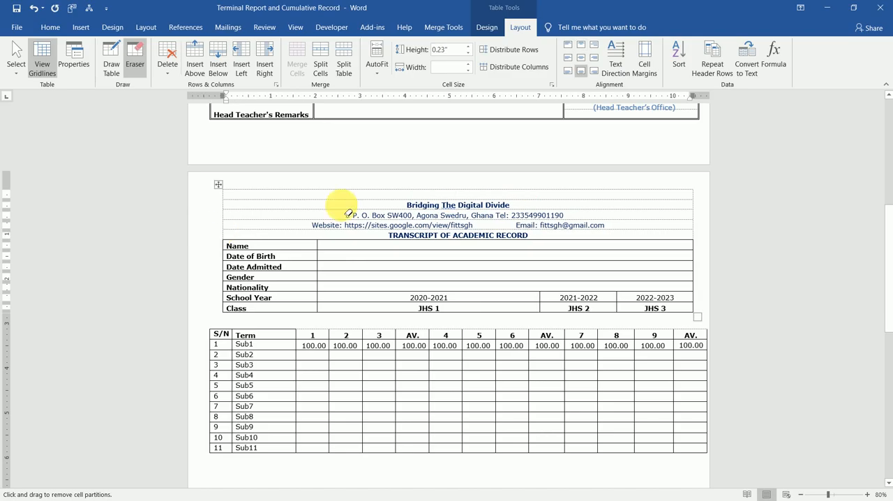
key("Escape")
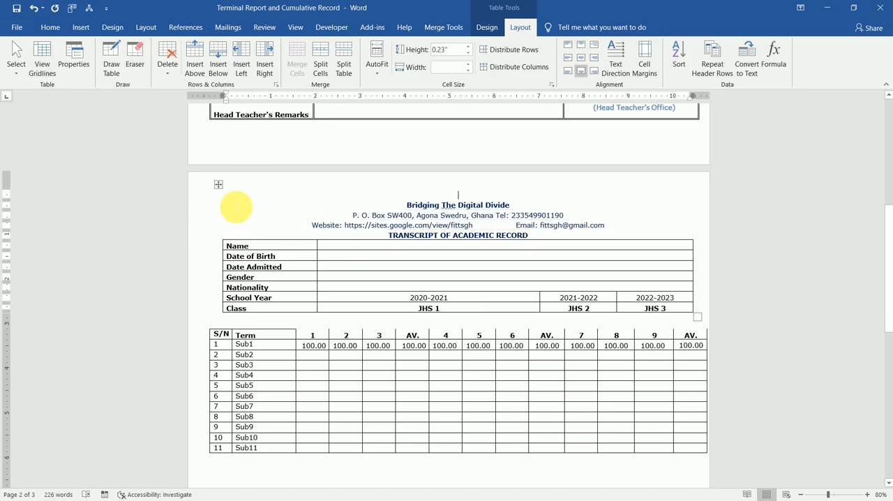
mouse_move(218, 186)
left_mouse_down()
mouse_move(208, 193)
mouse_move(200, 184)
left_mouse_up()
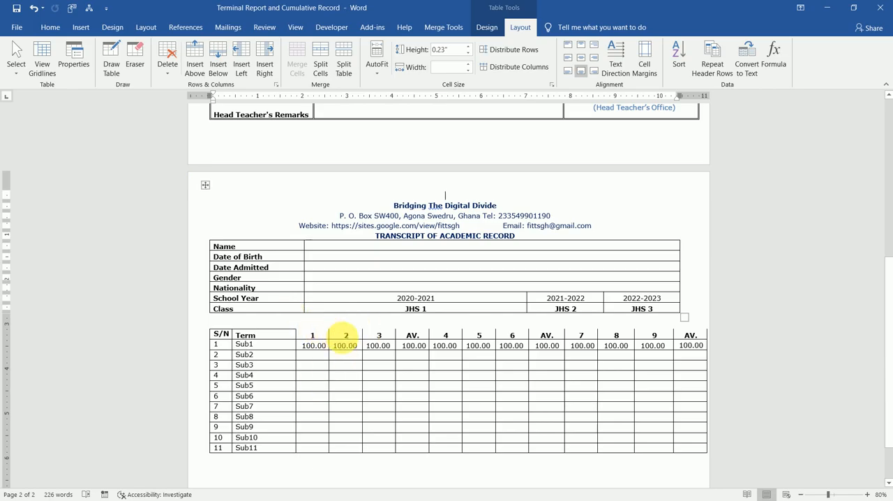
Insert an empty row above the term number row of the scores table
left_click(344, 337)
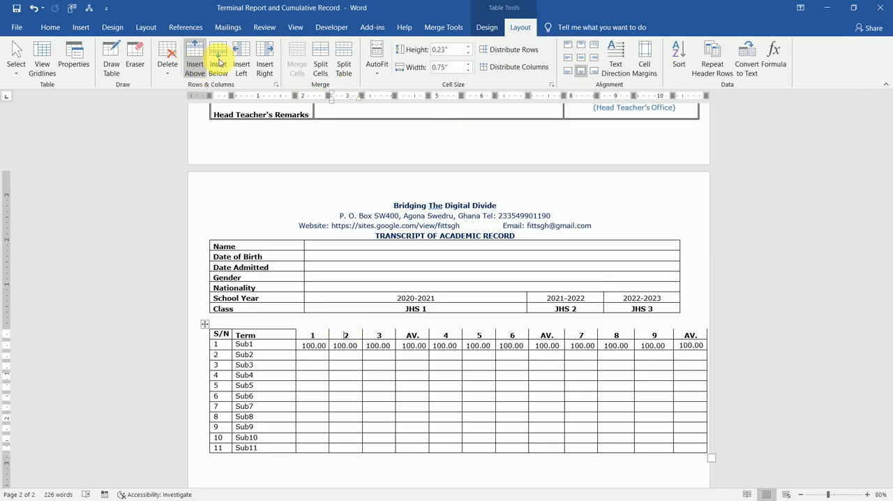
left_click(218, 61)
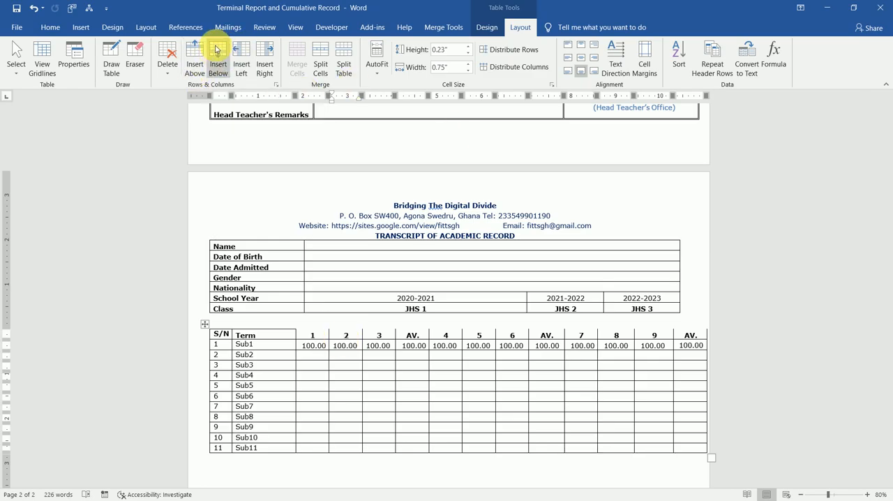
left_click(197, 53)
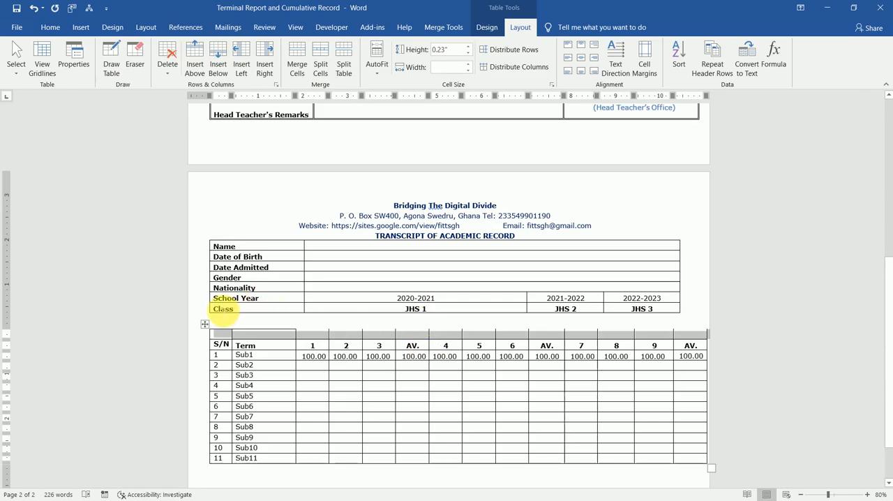
Move the Class label from the student details table into the scores table's new top row and merge that row's first two cells
left_click_drag(215, 309, 231, 310)
key("ctrl+c")
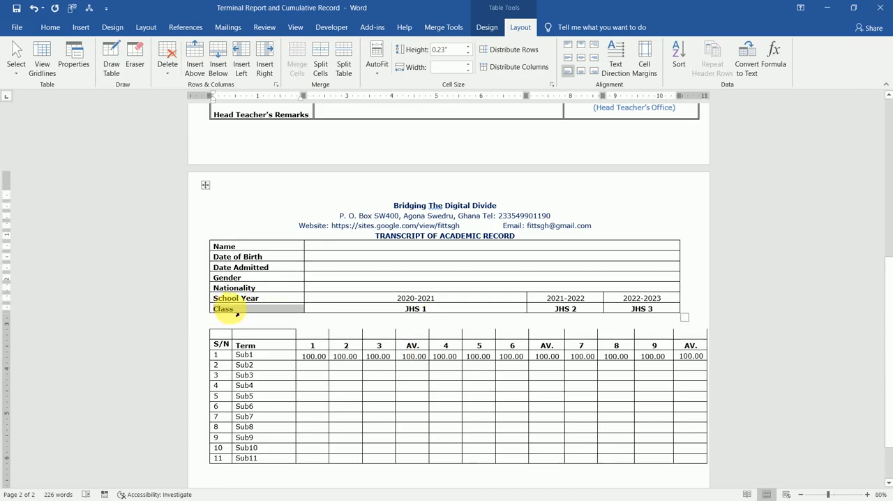
key("Delete")
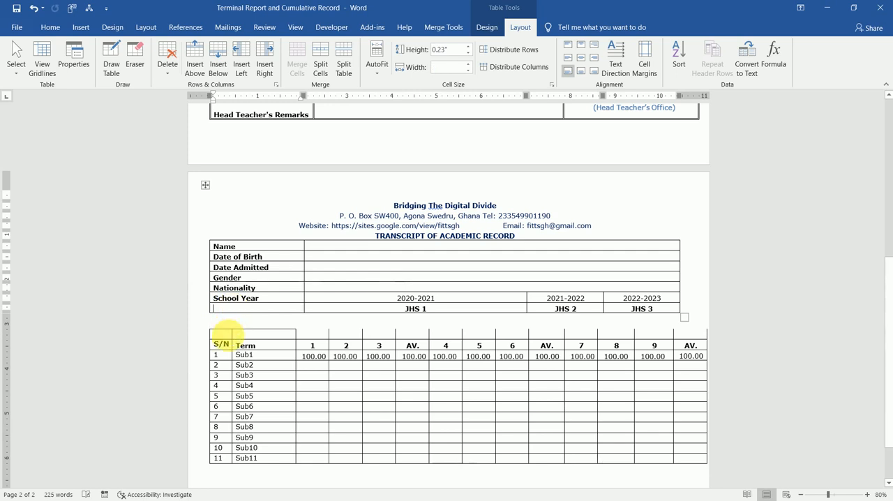
left_click(223, 333)
key("ctrl+v")
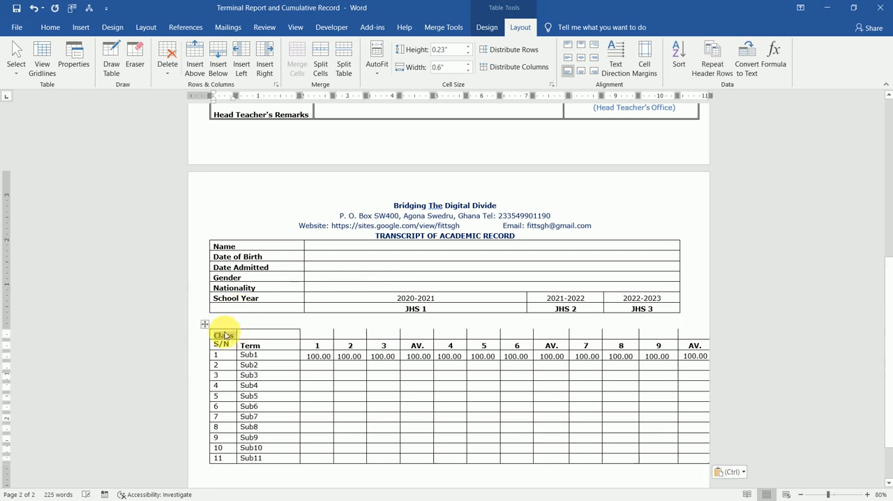
left_click_drag(219, 337, 255, 339)
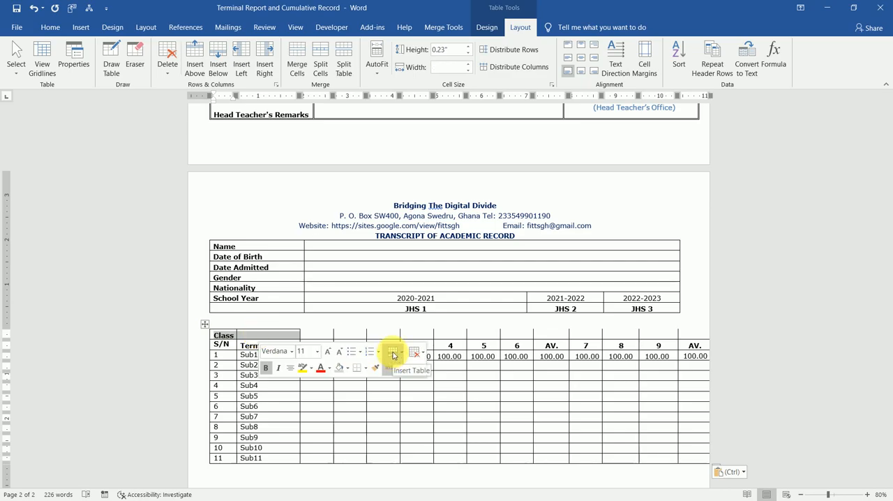
left_click(307, 53)
Merge the scores table's top-row cells into three groups, above terms 1–3, 4–6 and 7–9, each including its AV. column
left_click(317, 333)
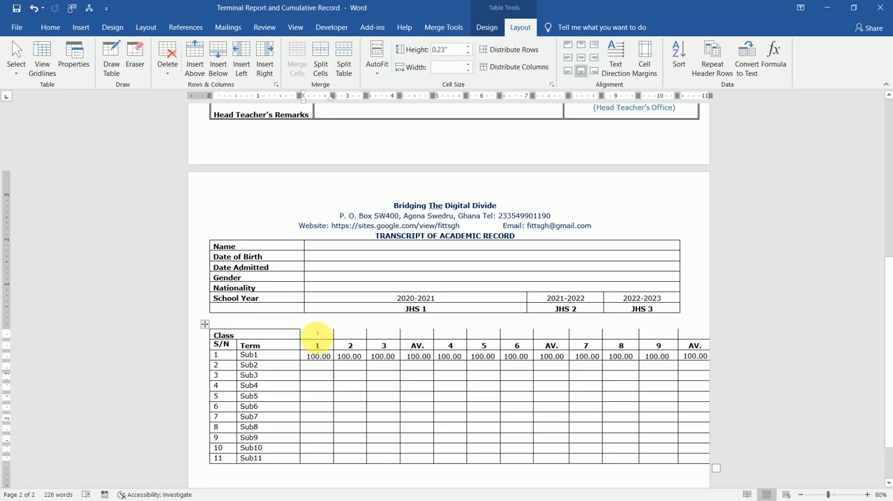
left_click_drag(311, 337, 417, 336)
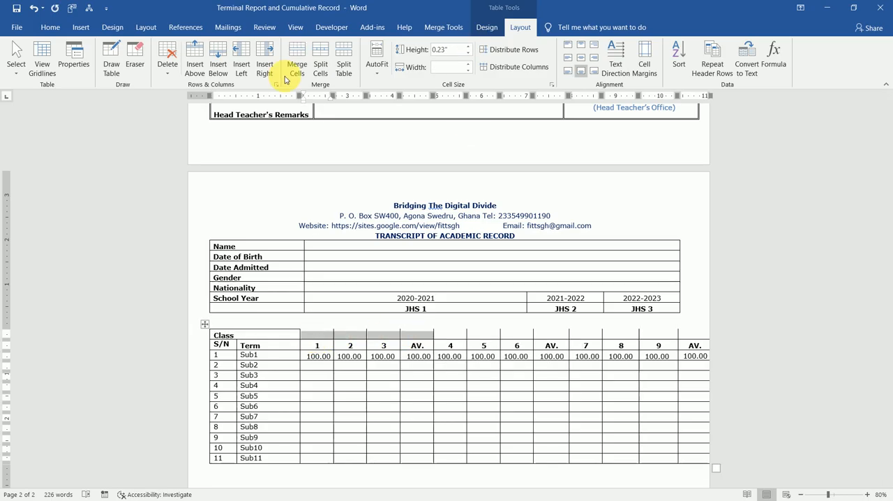
left_click(297, 57)
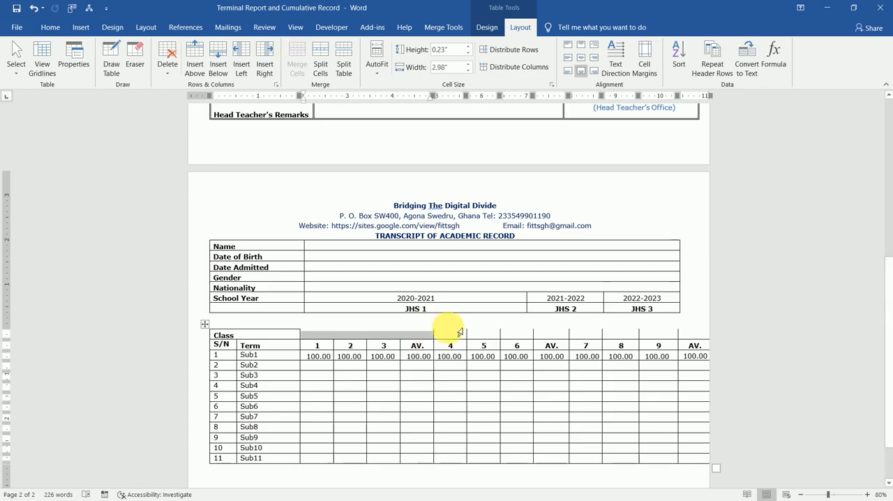
left_click_drag(450, 336, 558, 336)
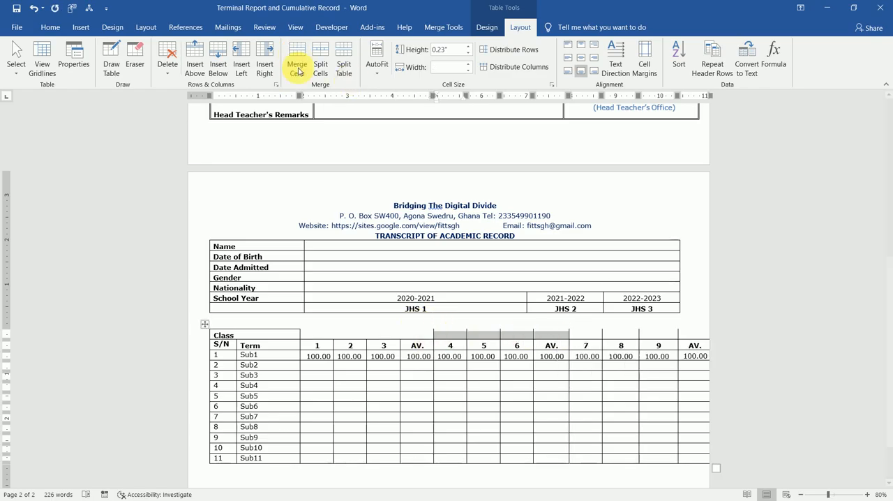
left_click(293, 64)
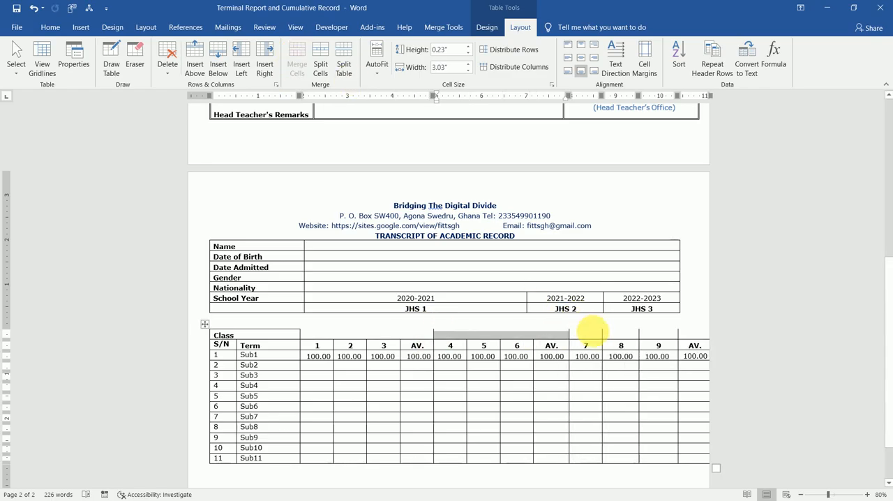
left_click_drag(587, 335, 681, 337)
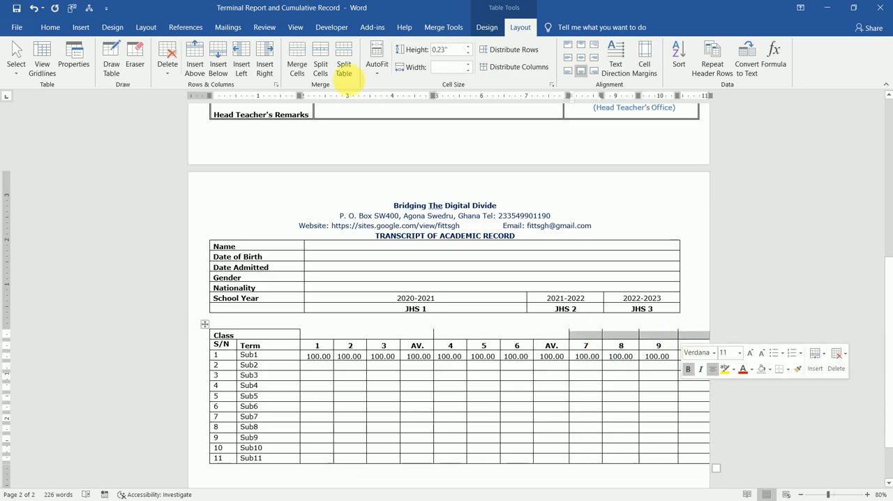
left_click(299, 59)
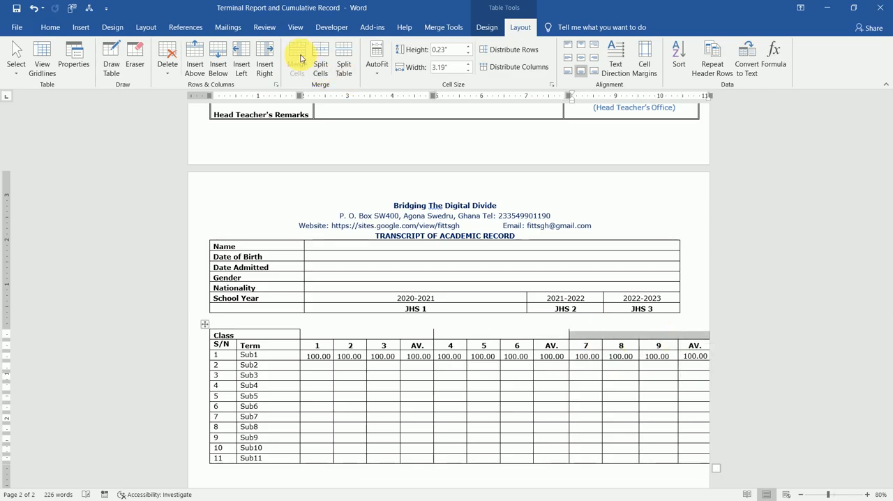
Label the three merged cells in the Class row JHS1, JHS2 and JHS 3
left_click(342, 334)
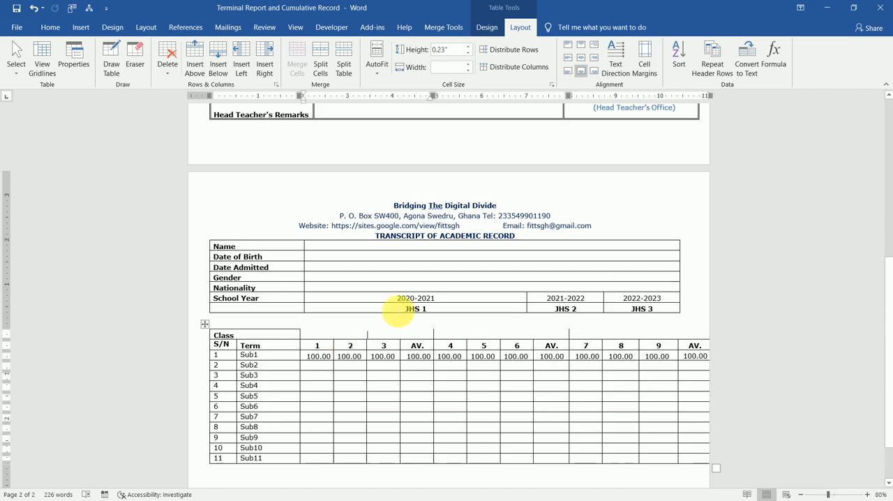
left_click_drag(398, 314, 625, 311)
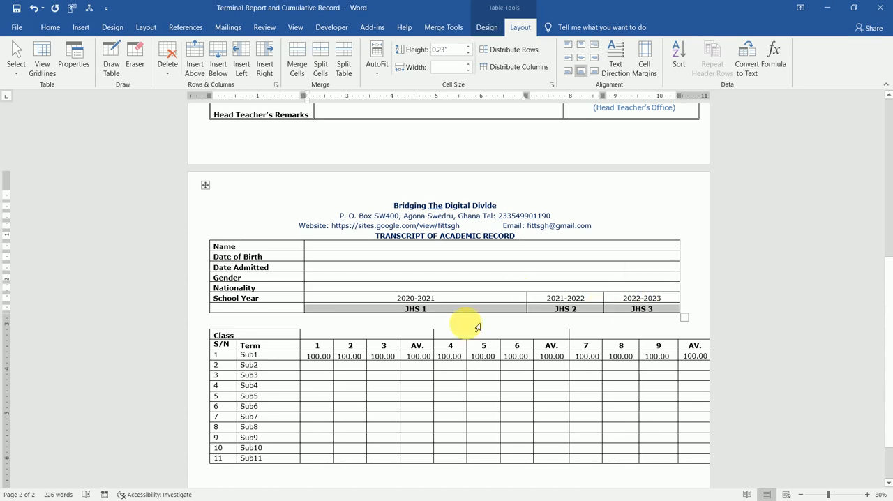
left_click(417, 342)
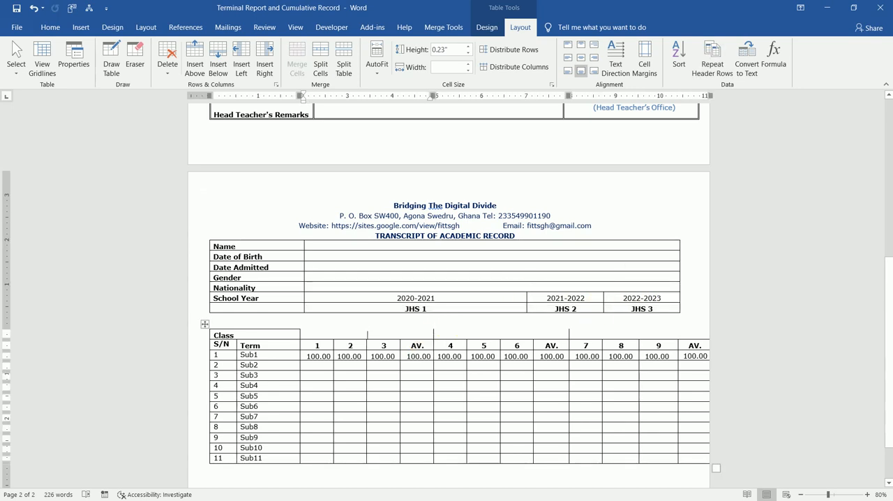
type("JHS1")
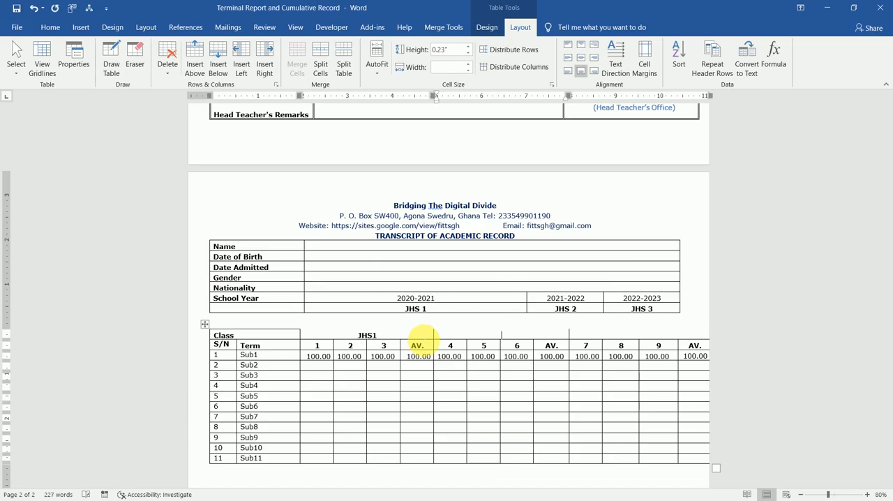
type("2")
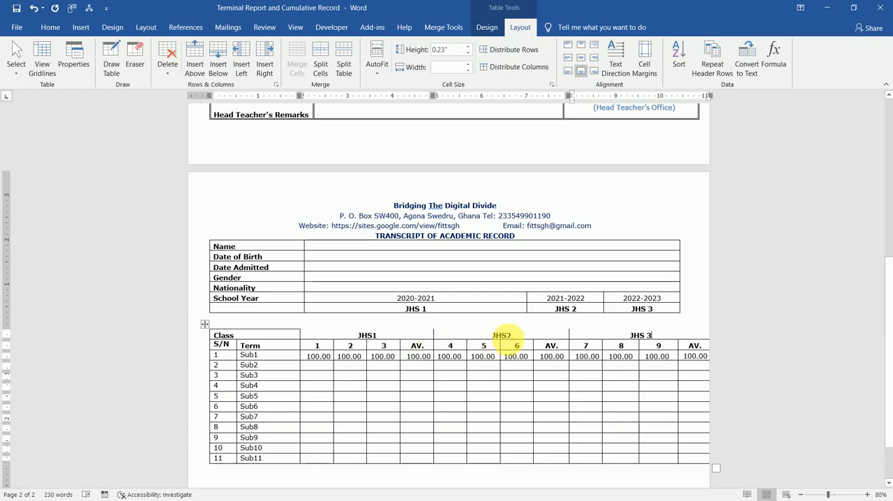
Correct the scores table's class labels to JHS 1 and JHS 2, and delete the class row from the student details table
left_click(507, 336)
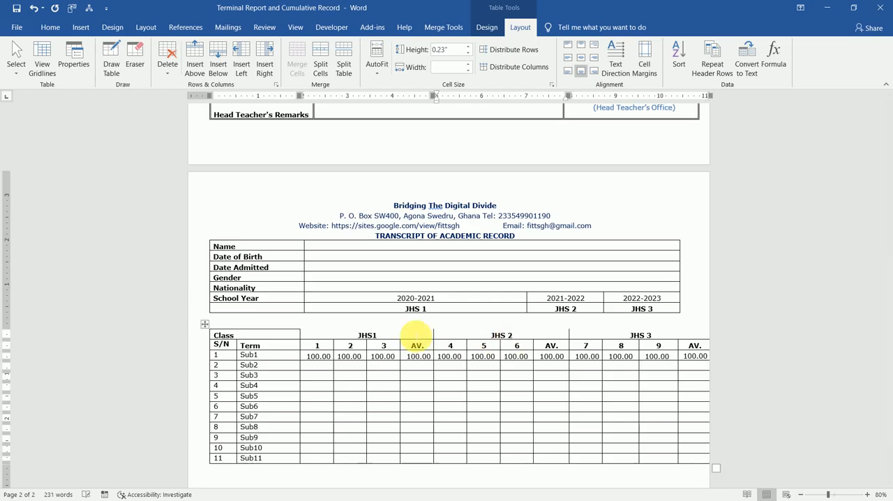
left_click(370, 335)
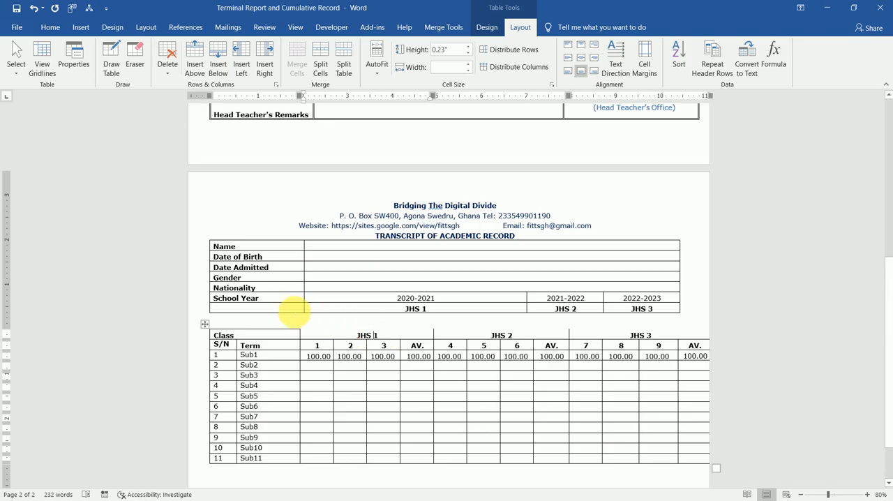
left_click_drag(295, 309, 614, 316)
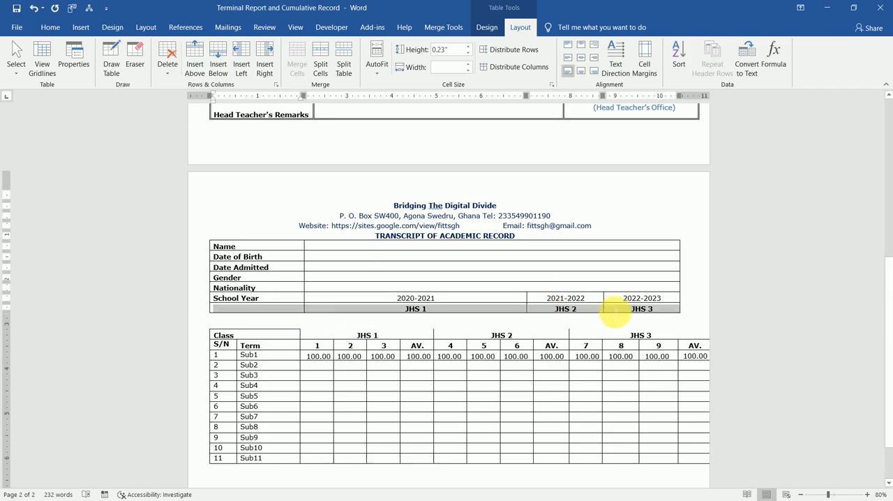
left_click(168, 69)
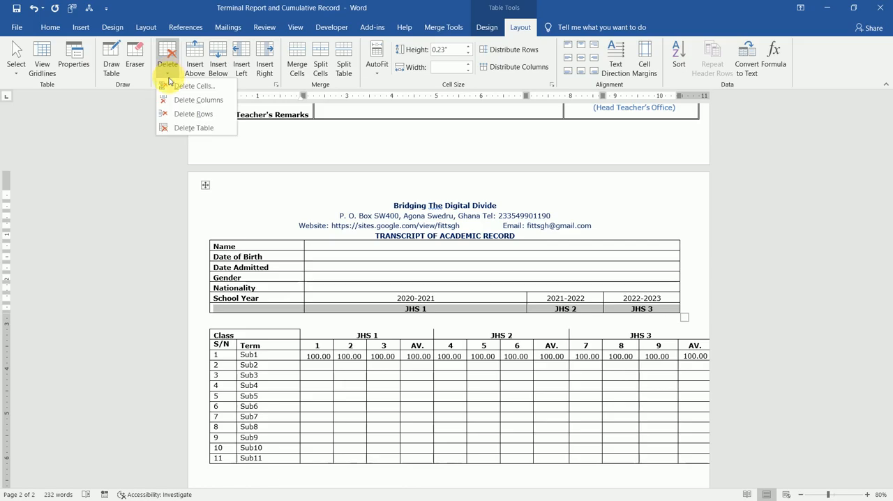
left_click(188, 117)
Insert a row above the Class row of the scores table and label its first cell School Year
left_click(319, 340)
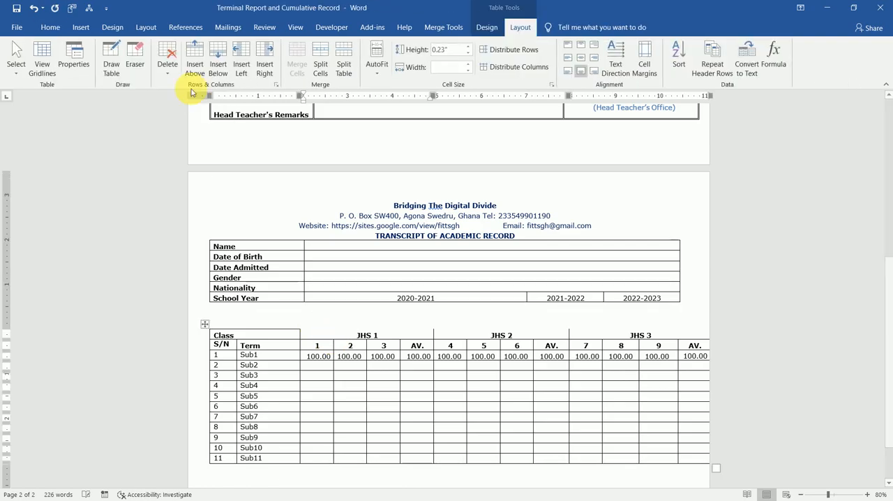
left_click(197, 56)
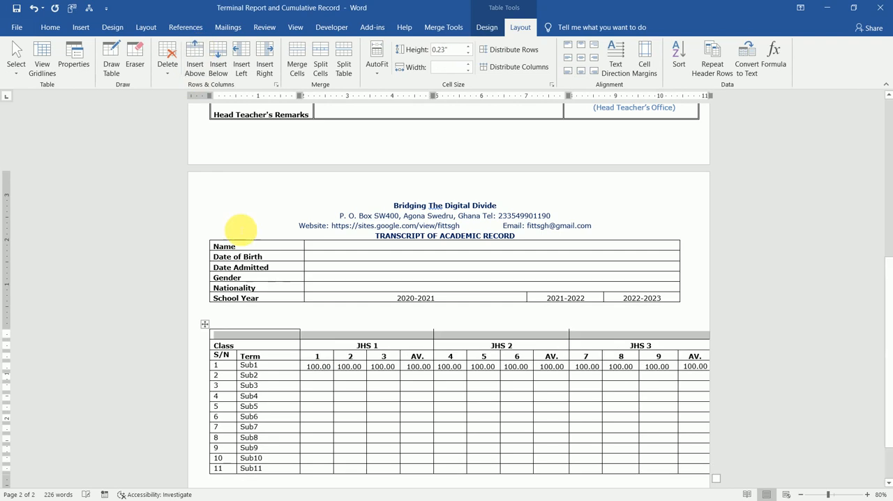
left_click(261, 336)
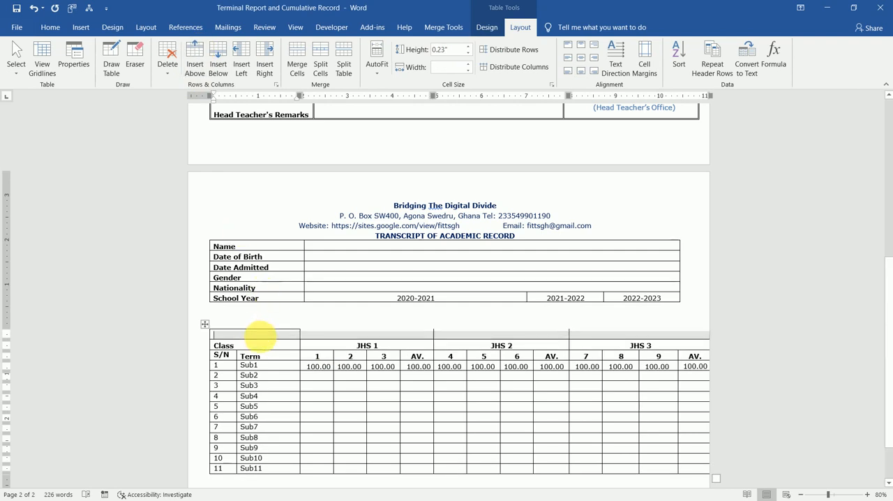
type("school Year")
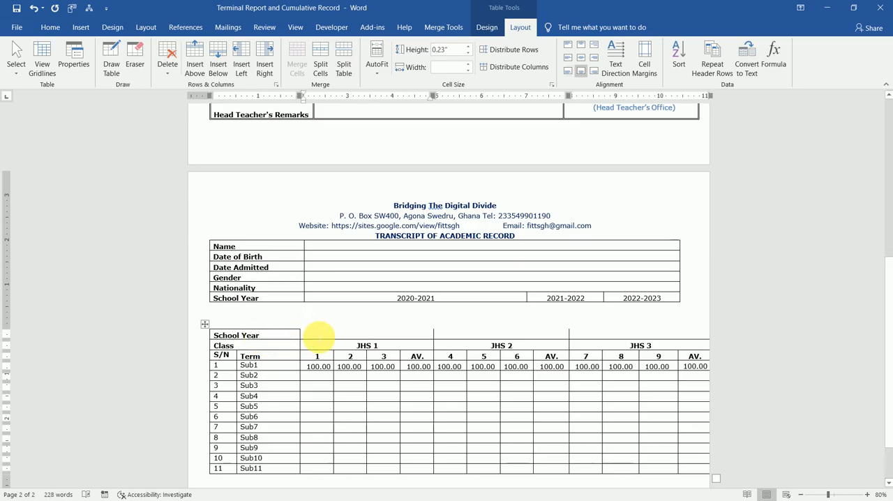
Fill the scores table's School Year row with 2020-2021, 2021-2022 and 2022-2023 above JHS 1, JHS 2 and JHS 3
left_click(317, 336)
type("2020")
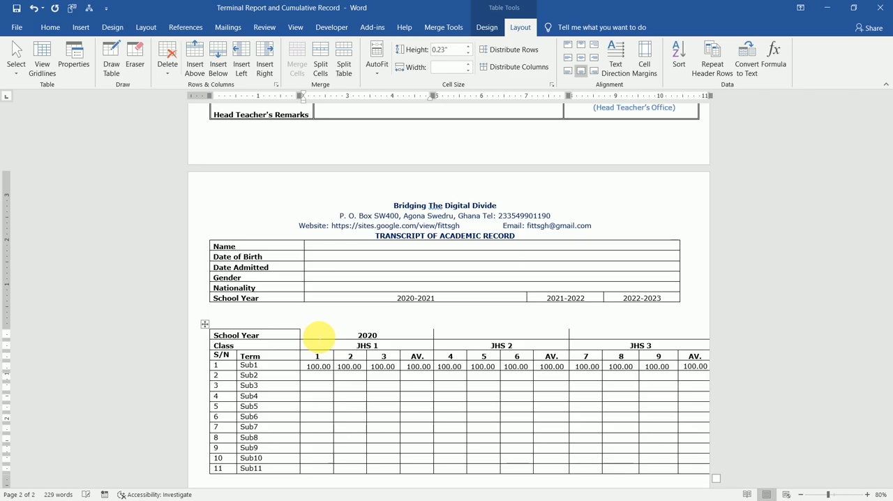
type("-2021")
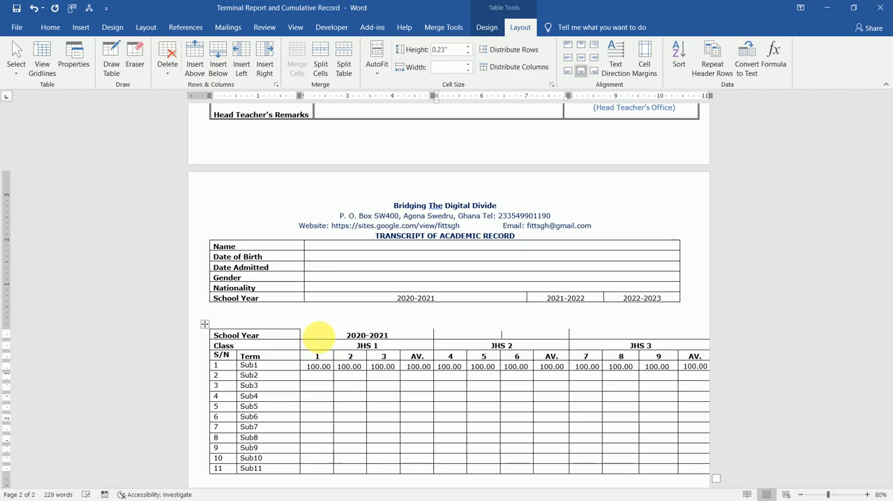
type("2021-")
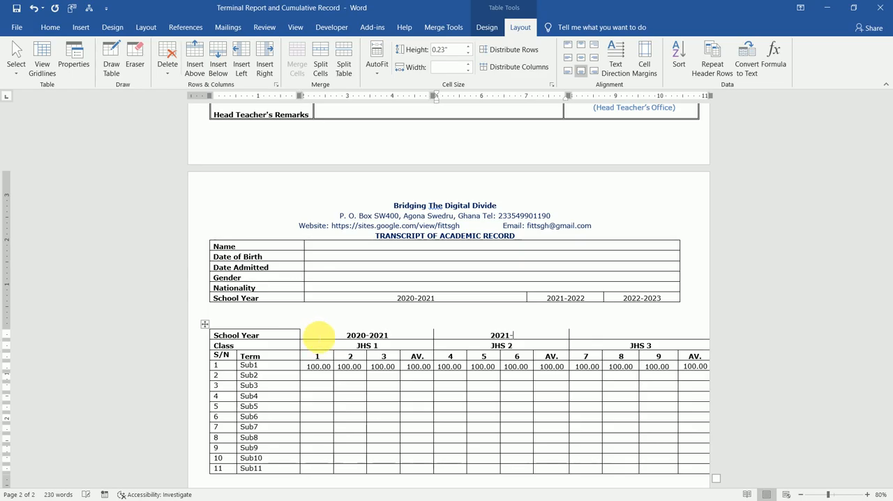
type("20222022")
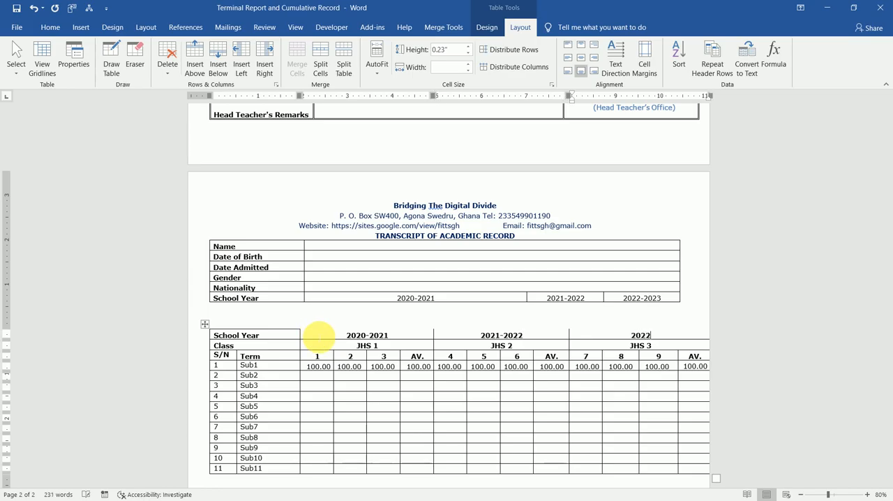
type("-2023")
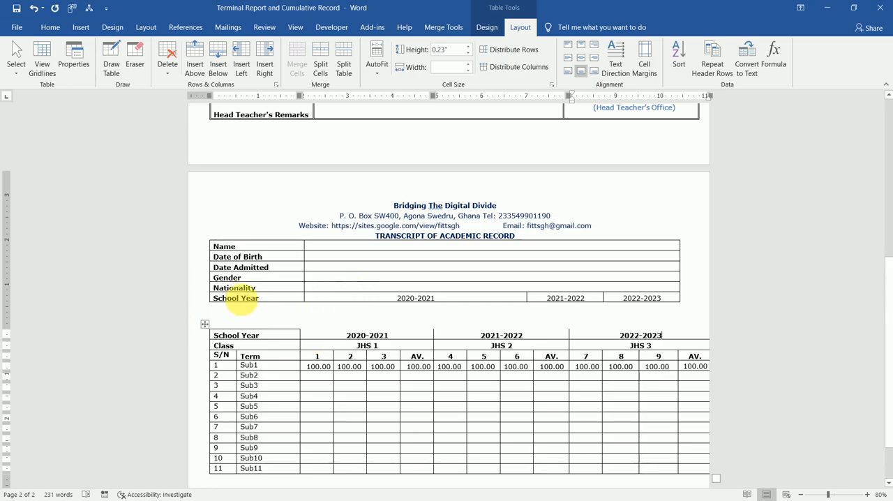
Delete the School Year row from the student details table
left_click_drag(219, 302, 605, 305)
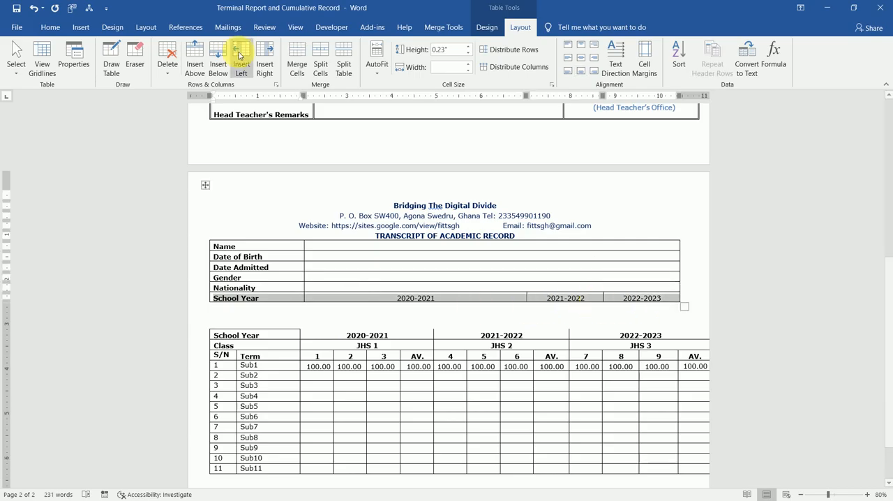
left_click(168, 74)
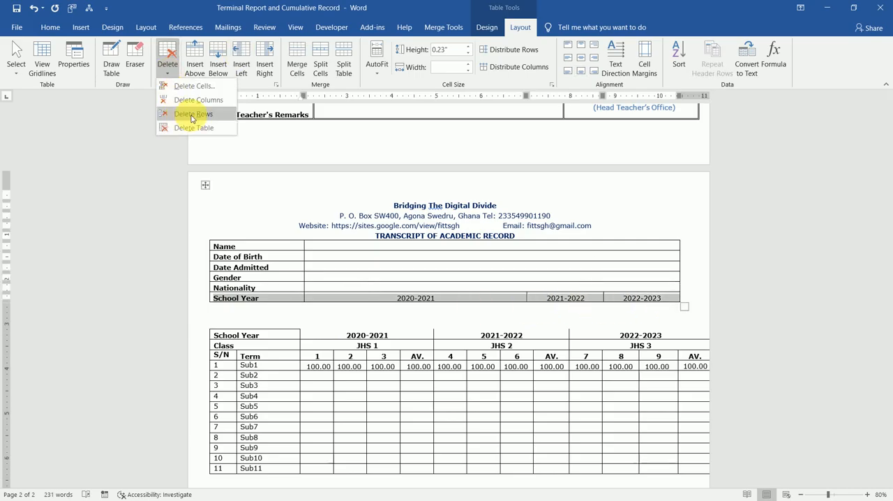
left_click(192, 115)
Move the scores table up beneath the student details table and pull its right edge in so it fits on the page
left_click(318, 387)
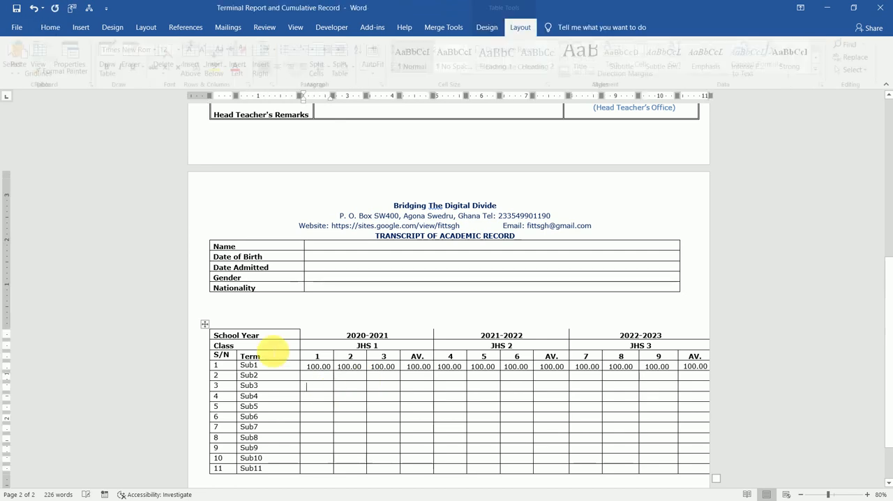
left_click_drag(207, 323, 198, 303)
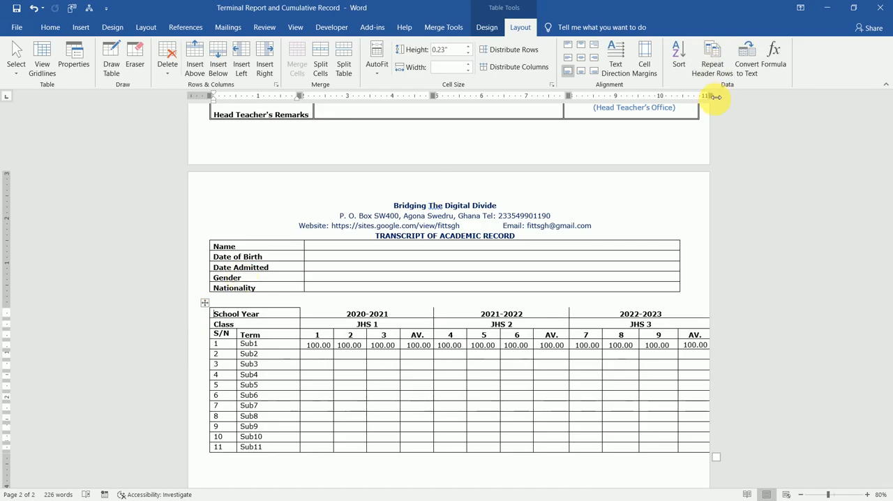
left_click_drag(715, 97, 705, 97)
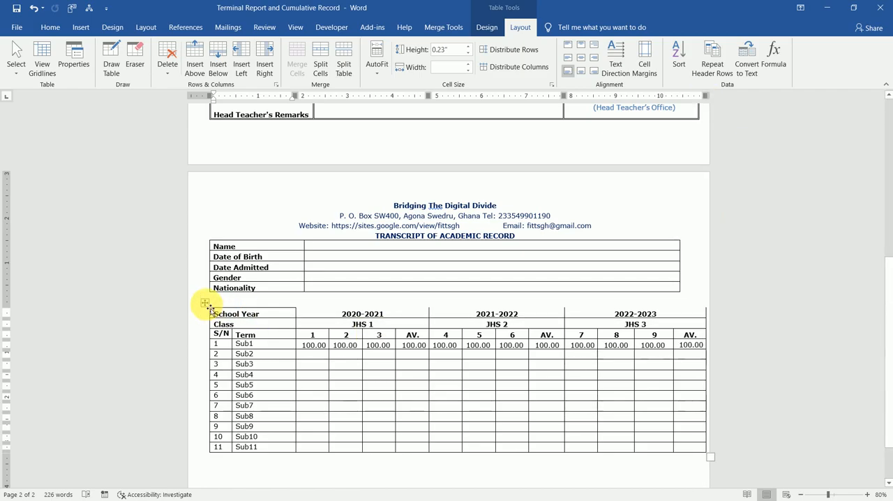
left_click_drag(210, 307, 190, 299)
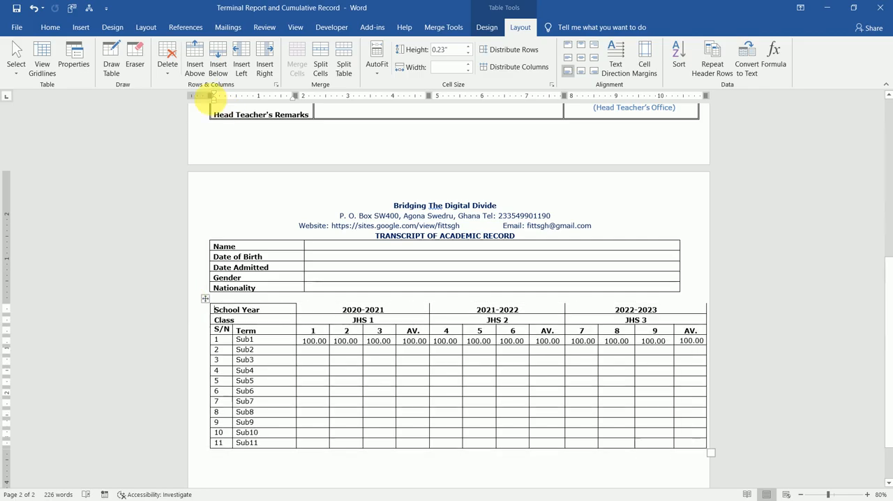
Try to move the scores table's left edge outward into the page margin
left_click_drag(210, 98, 203, 98)
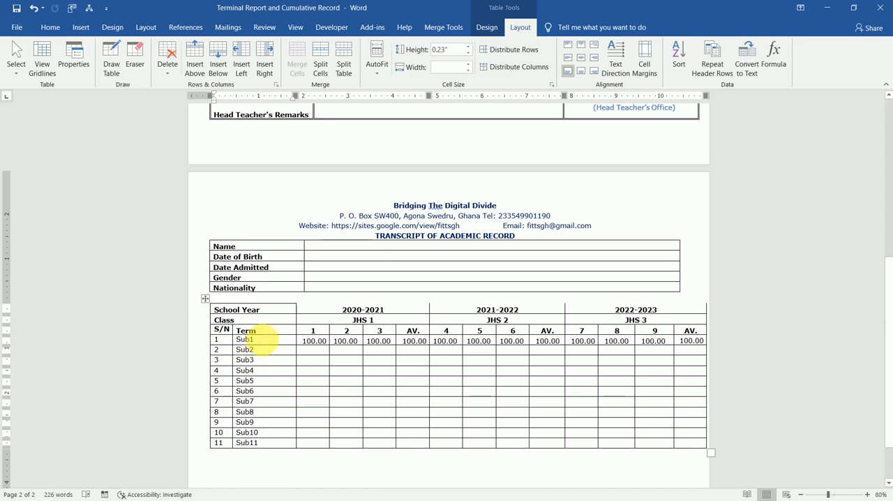
left_click(260, 340)
left_click(209, 299)
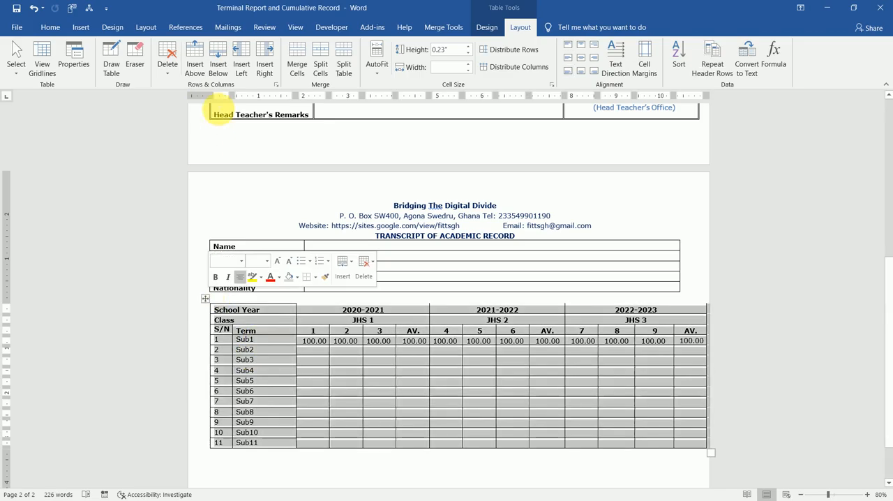
left_click_drag(211, 95, 194, 96)
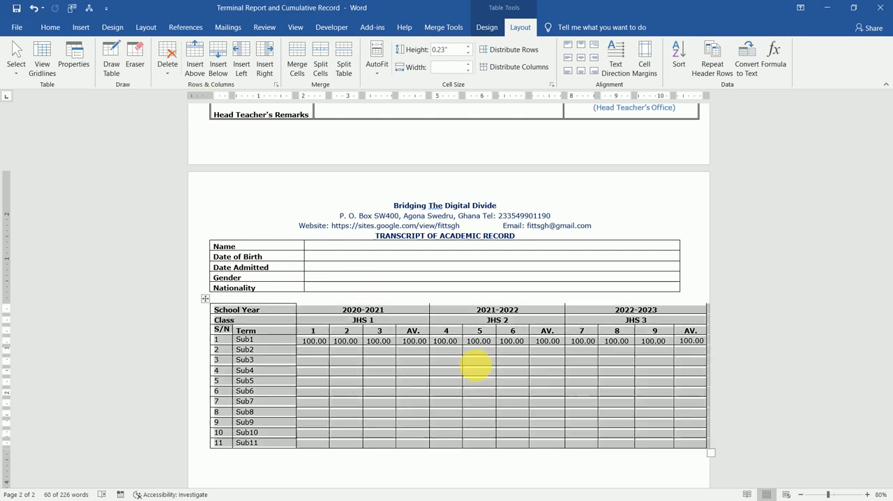
Clear the 100.00 sample scores from the Sub1 row across all terms and averages
left_click(477, 366)
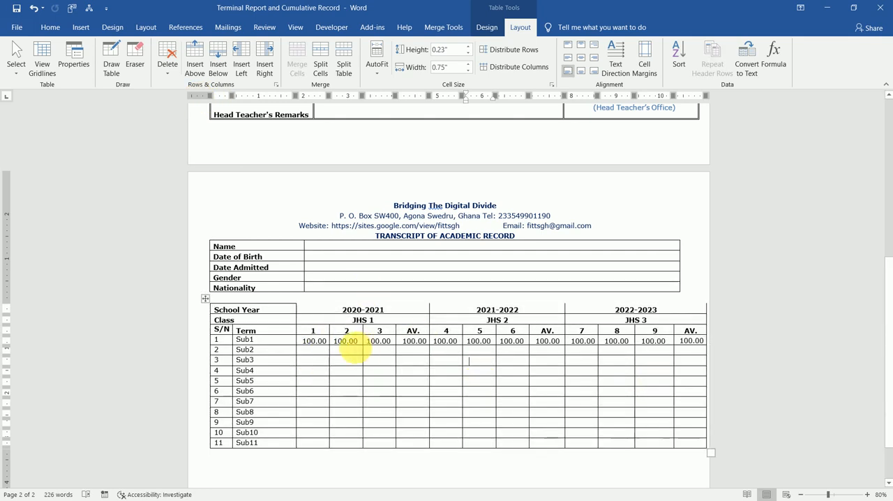
left_click_drag(307, 342, 688, 340)
key("BackSpace")
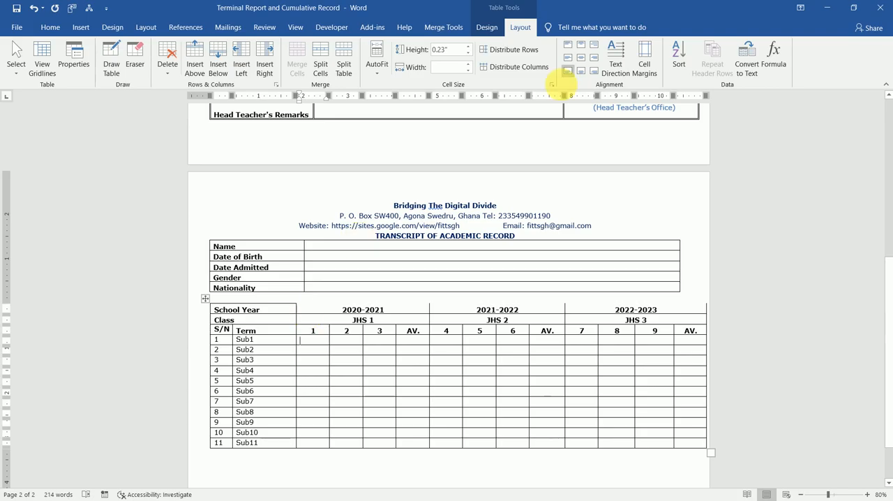
Paint the ½ pt border style along the scores table's top edge and beneath its School Year, Class and Term rows
left_click(489, 28)
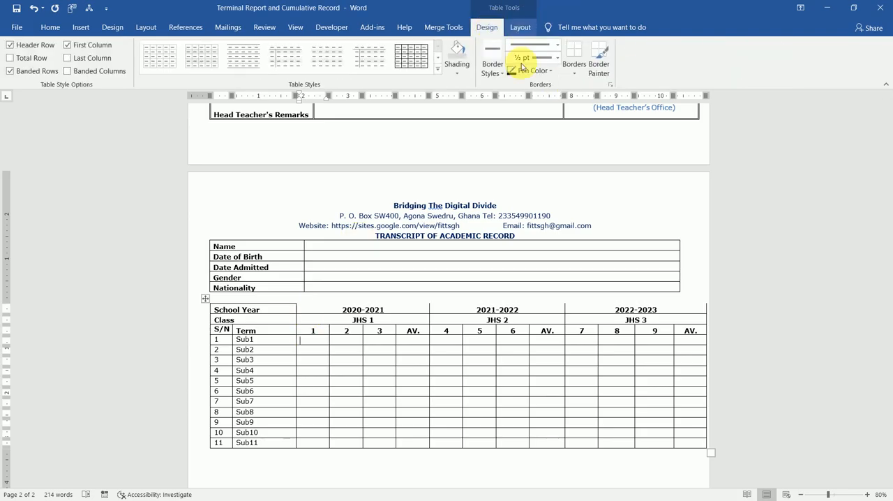
left_click(492, 54)
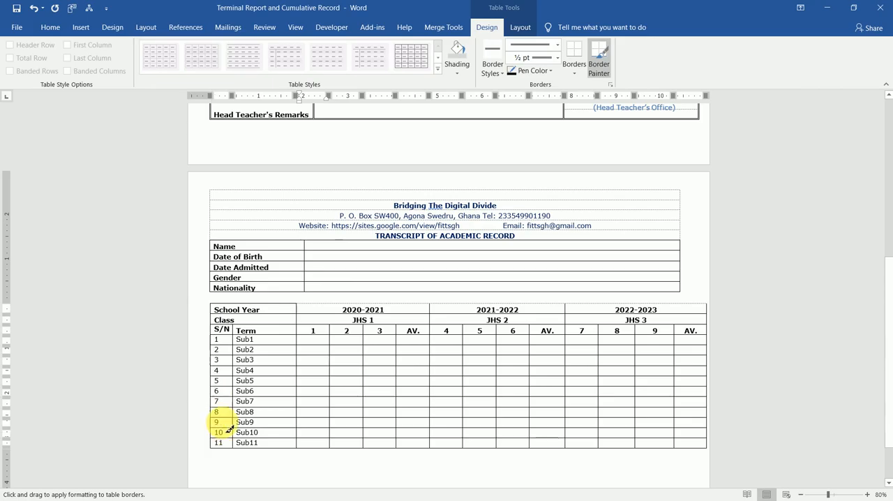
left_click_drag(214, 304, 711, 313)
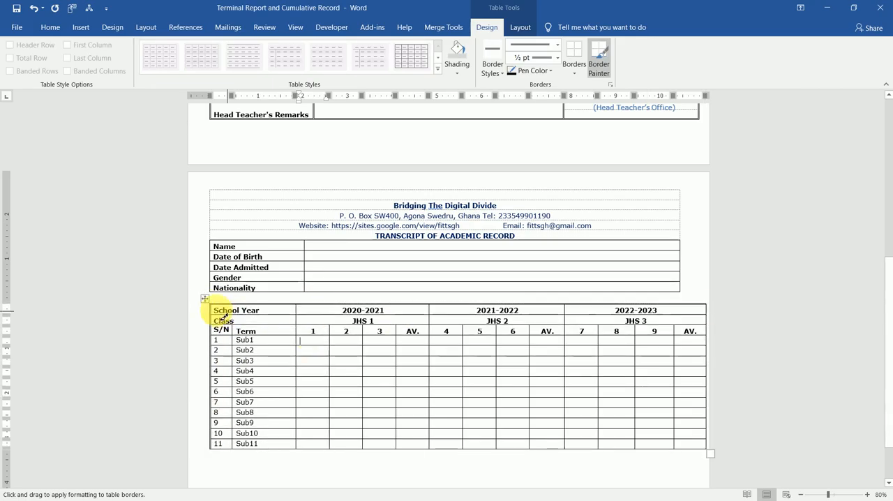
mouse_move(318, 316)
left_mouse_down()
mouse_move(472, 330)
mouse_move(696, 307)
left_mouse_up()
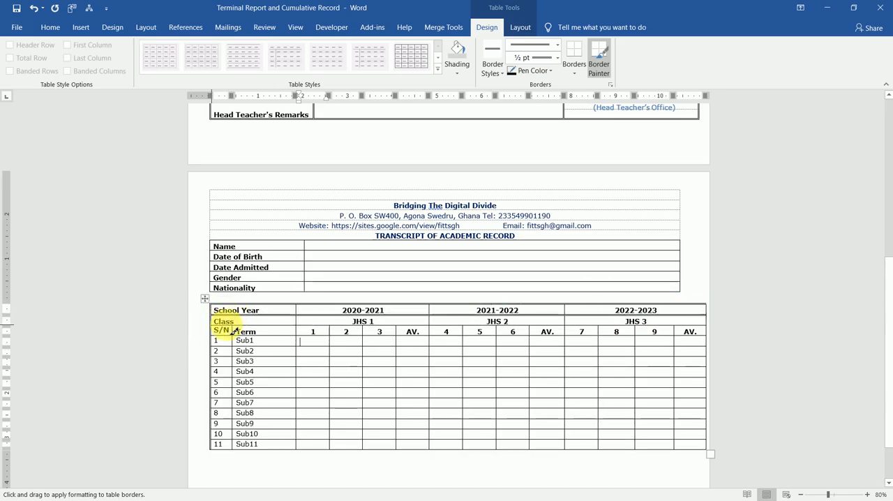
left_click_drag(220, 325, 691, 328)
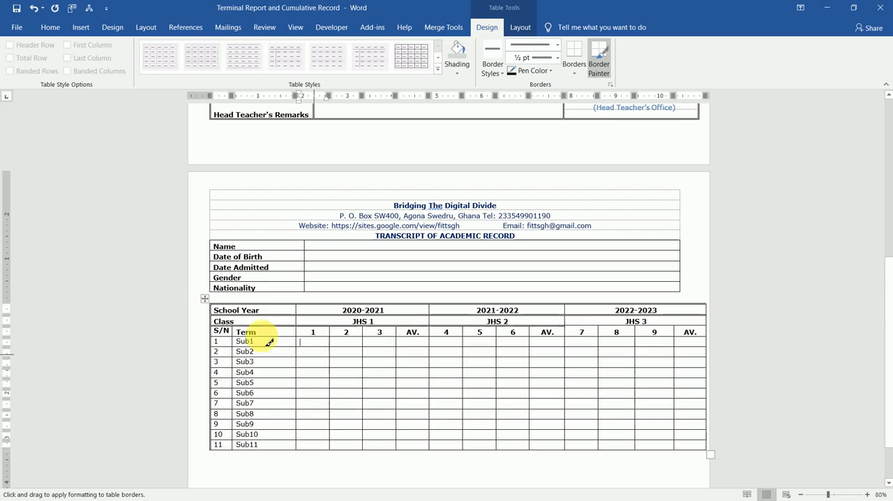
mouse_move(220, 341)
left_mouse_down()
mouse_move(449, 333)
mouse_move(684, 339)
mouse_move(671, 345)
left_mouse_up()
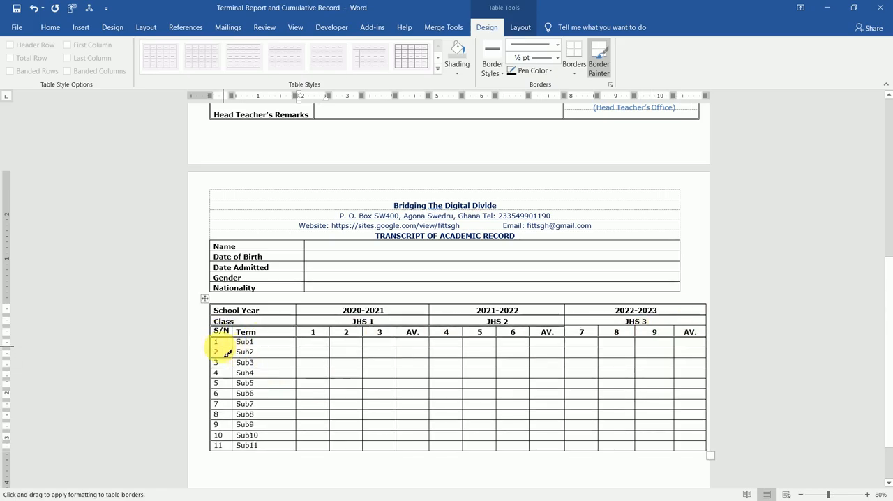
Paint the ½ pt border style along the horizontal line beneath each subject row of the scores table, from Sub1 to Sub11
mouse_move(221, 353)
left_mouse_down()
mouse_move(580, 342)
mouse_move(695, 349)
left_mouse_up()
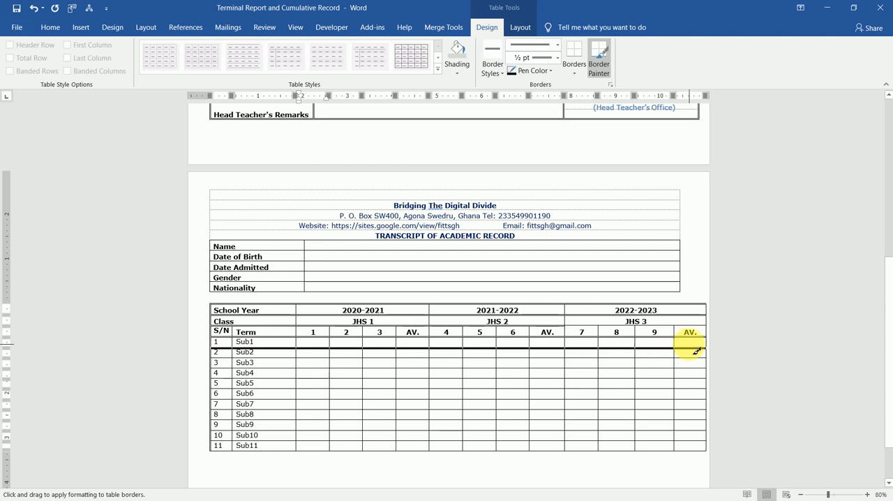
left_click_drag(292, 364, 711, 370)
key("ctrl+z")
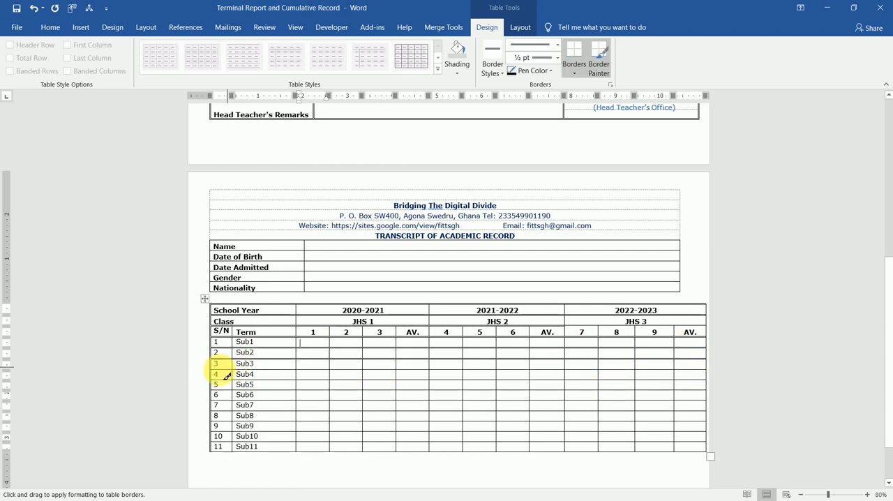
left_click_drag(218, 371, 703, 370)
key("ctrl+z")
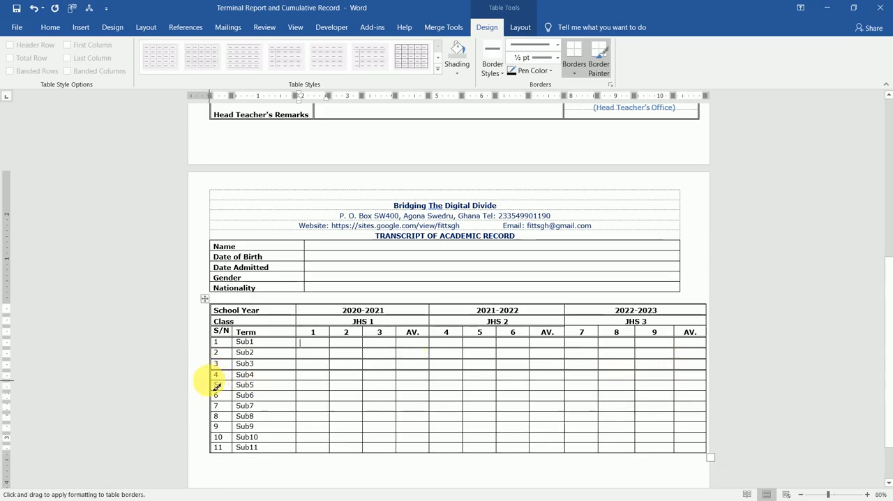
mouse_move(217, 384)
left_mouse_down()
mouse_move(419, 374)
mouse_move(716, 383)
left_mouse_up()
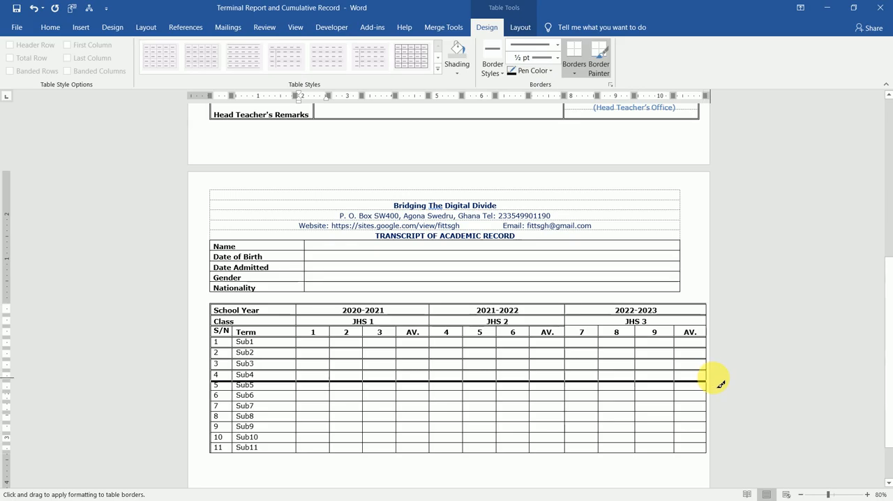
key("ctrl+z")
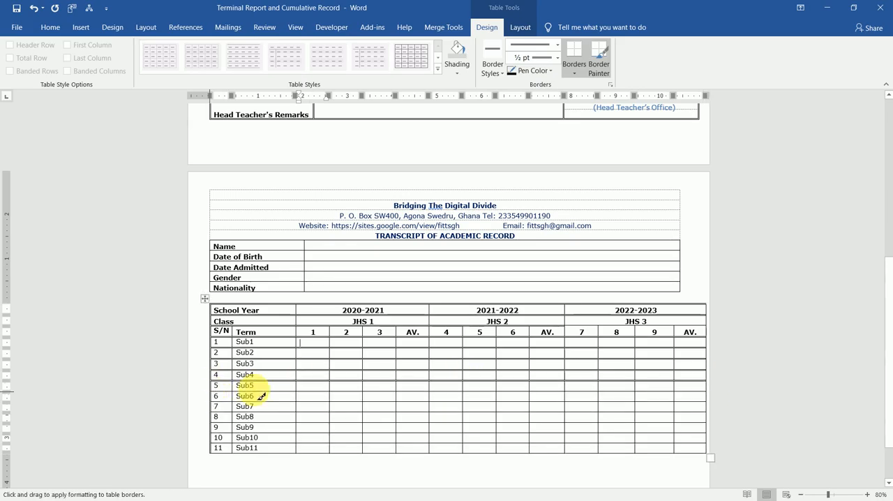
left_click_drag(261, 395, 709, 401)
key("ctrl+z")
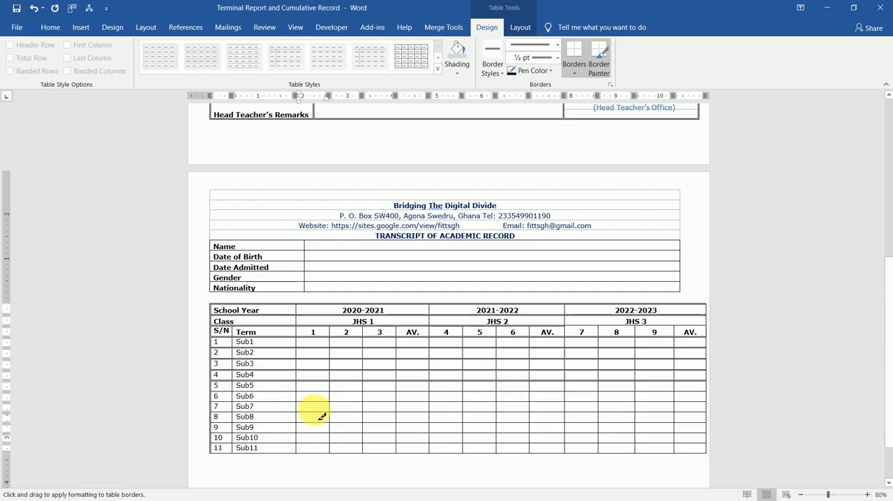
left_click_drag(215, 403, 692, 403)
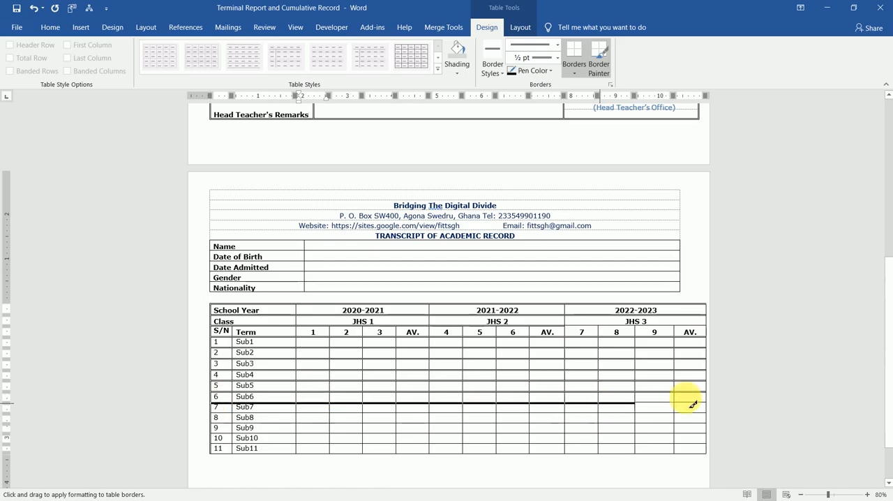
key("ctrl+z")
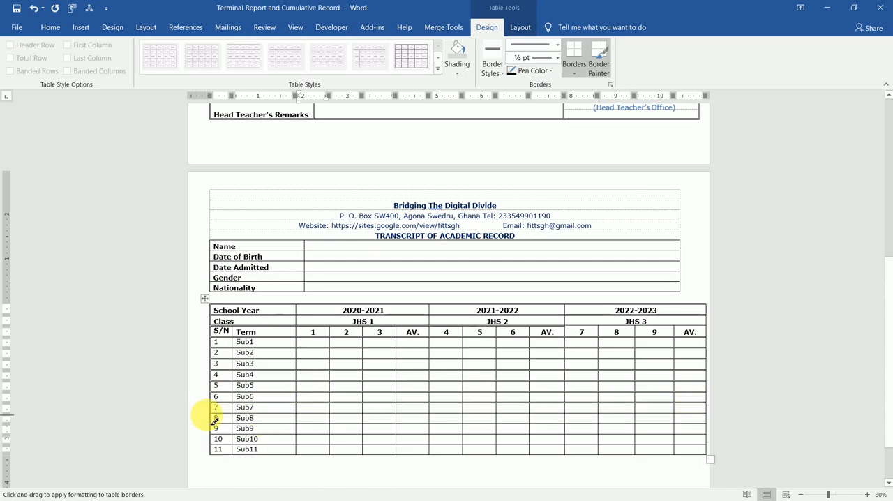
left_click_drag(214, 414, 726, 412)
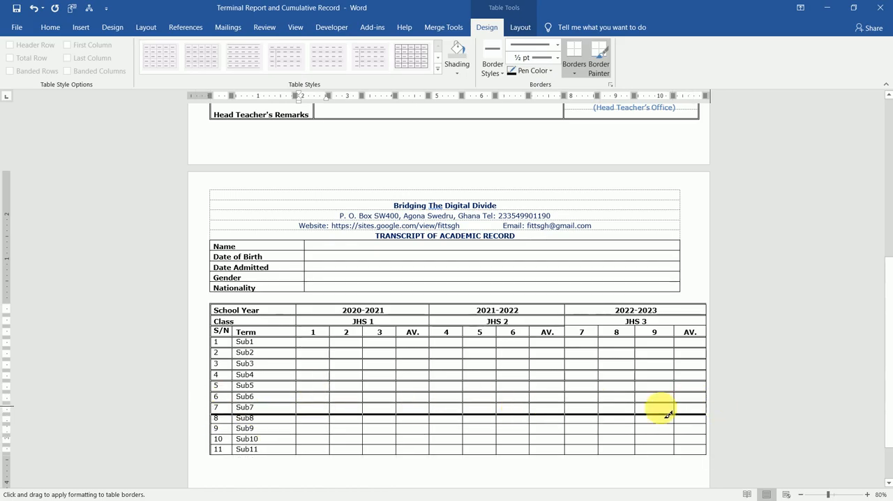
key("ctrl+z")
mouse_move(215, 426)
left_mouse_down()
mouse_move(541, 409)
mouse_move(678, 425)
left_mouse_up()
key("ctrl+z")
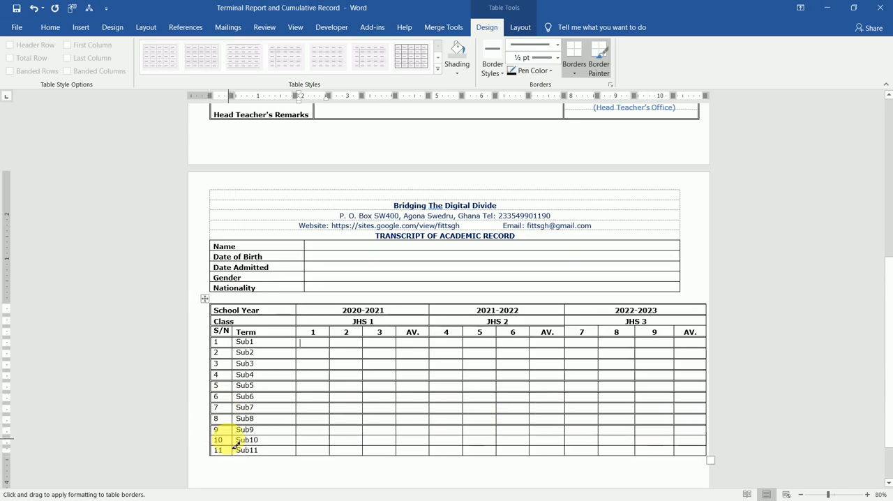
mouse_move(217, 437)
left_mouse_down()
mouse_move(630, 424)
mouse_move(690, 435)
mouse_move(674, 438)
left_mouse_up()
key("ctrl+z")
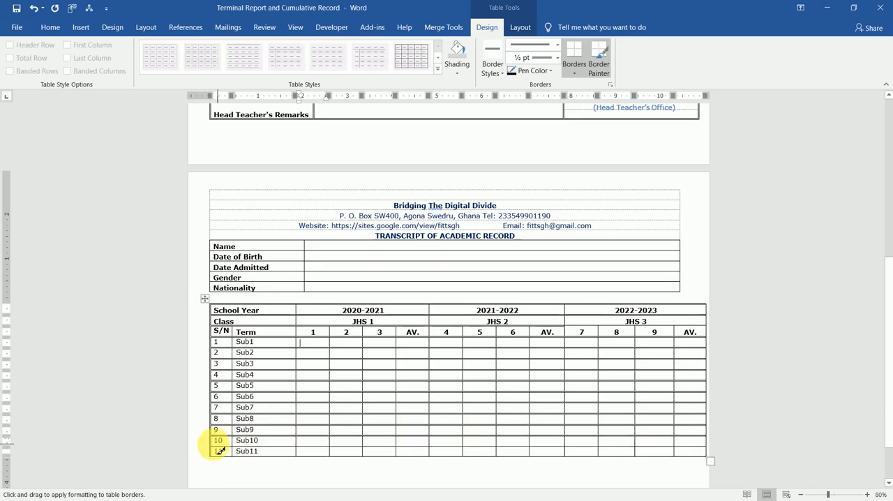
left_click_drag(219, 450, 735, 445)
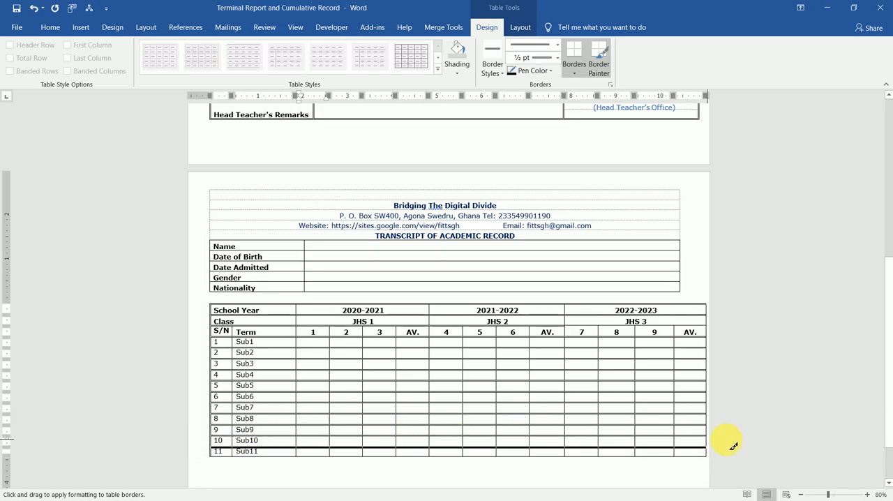
key("ctrl+z")
left_click_drag(218, 460, 703, 457)
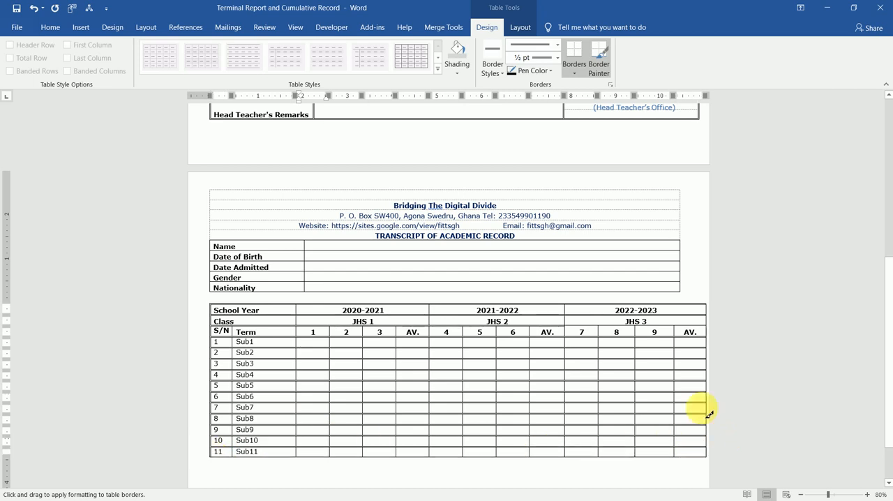
Paint the ½ pt border style down the scores table's right edge and every vertical divider of the three year blocks, including beside the Term column
left_click_drag(711, 314, 713, 463)
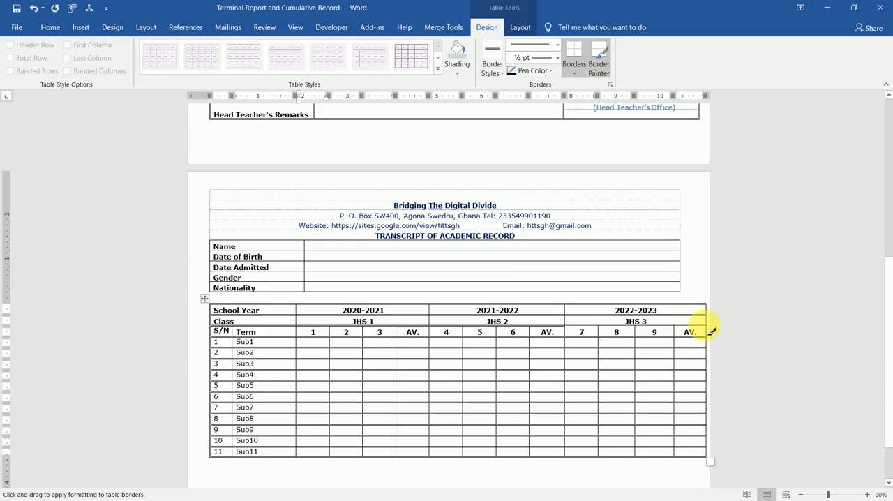
left_click_drag(713, 308, 713, 462)
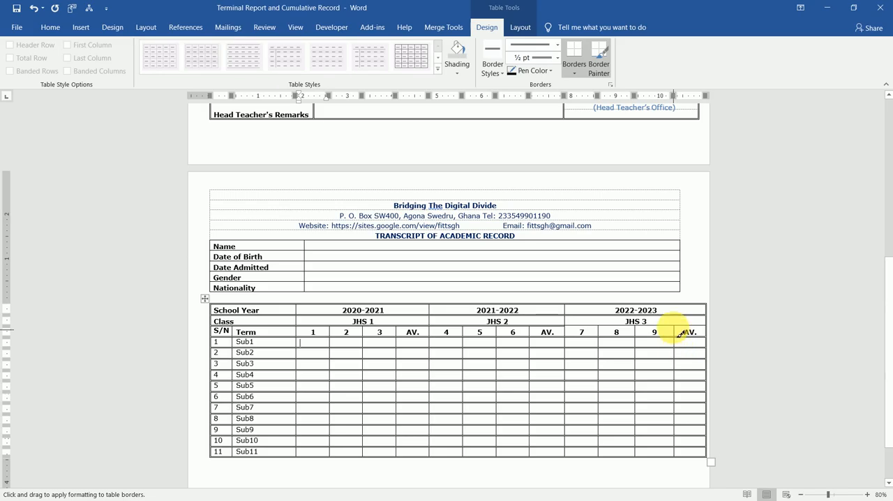
left_click_drag(678, 333, 677, 460)
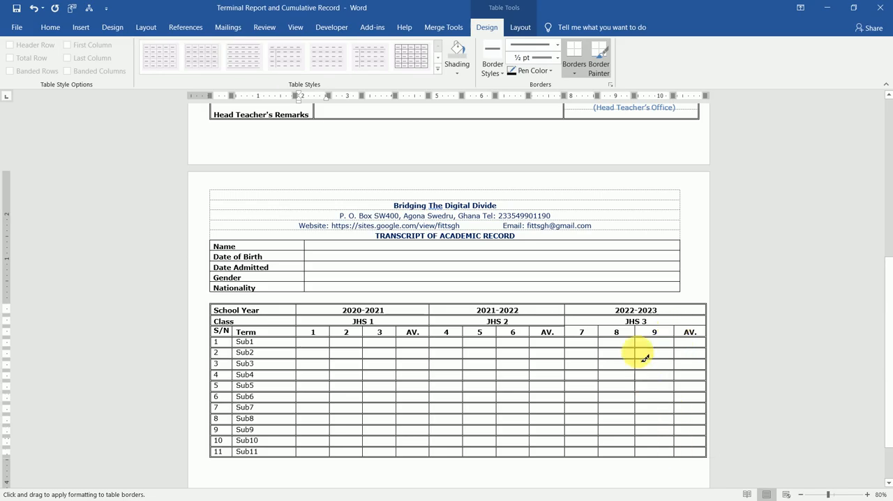
left_click_drag(640, 334, 638, 455)
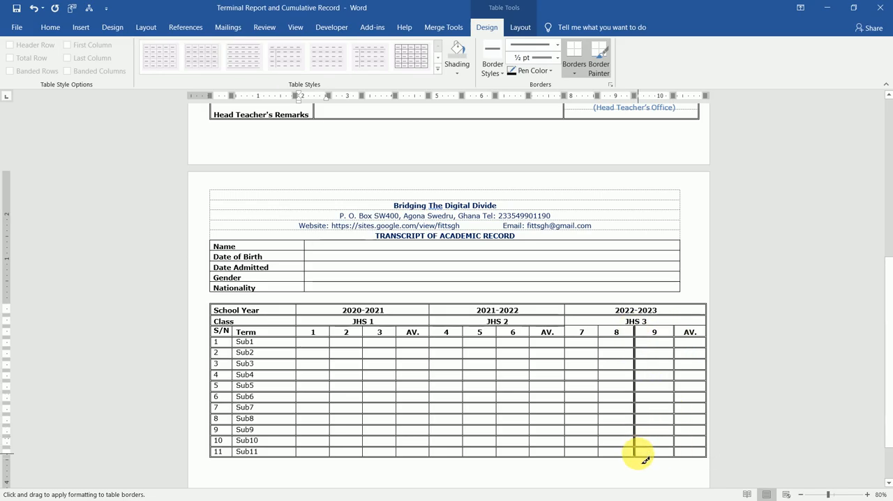
left_click_drag(603, 334, 598, 454)
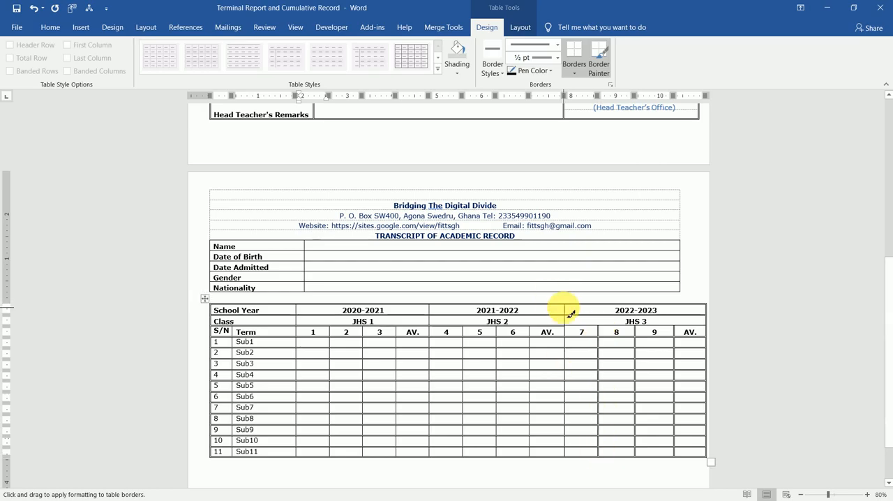
left_click_drag(569, 314, 573, 457)
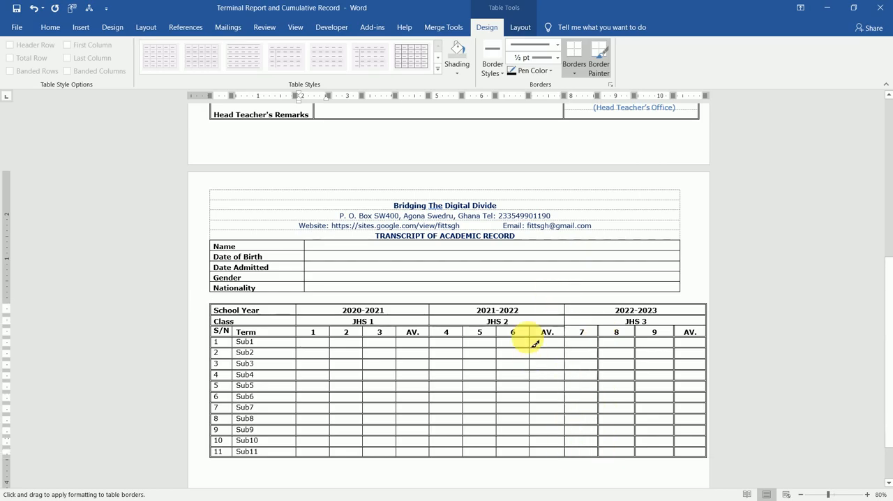
left_click_drag(528, 328, 529, 452)
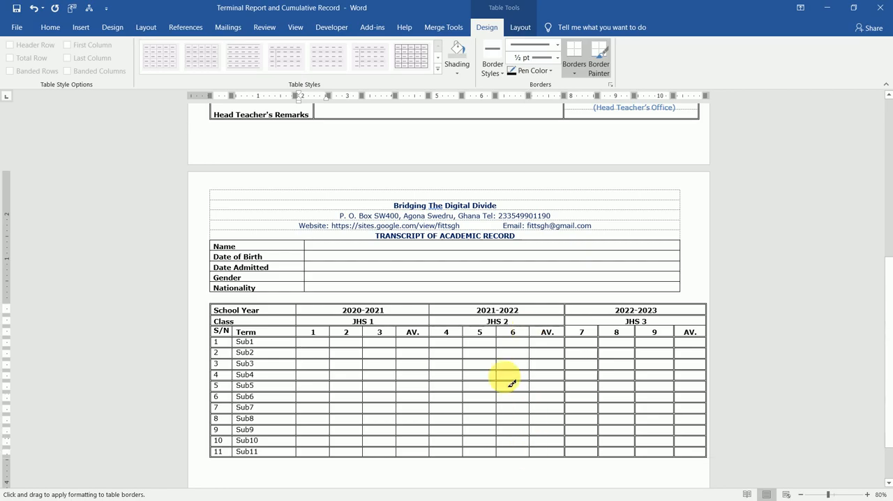
left_click_drag(502, 333, 496, 455)
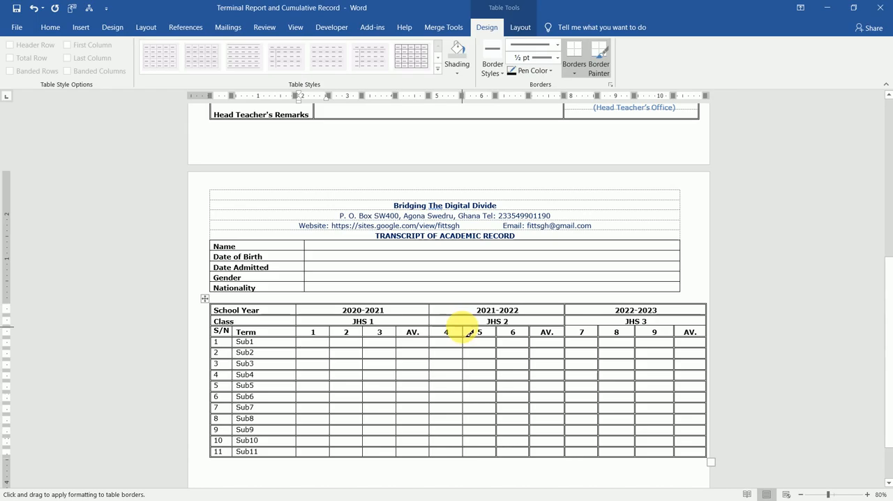
left_click_drag(469, 333, 469, 459)
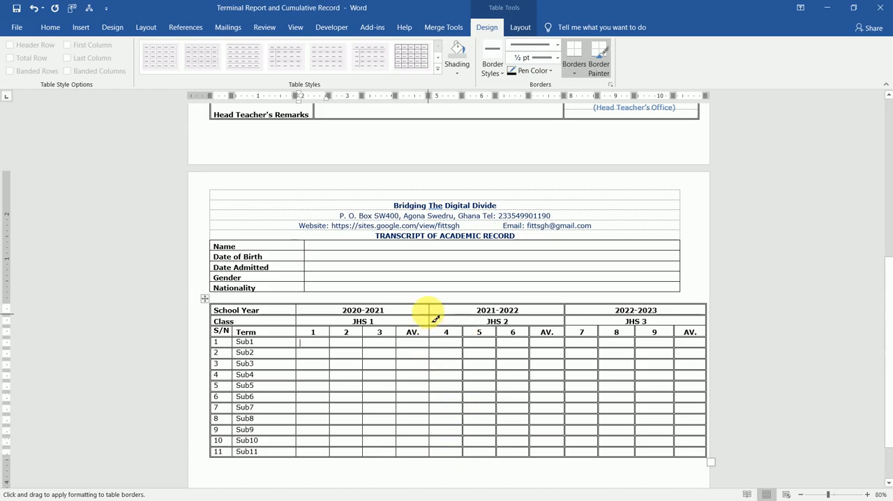
left_click_drag(435, 312, 426, 457)
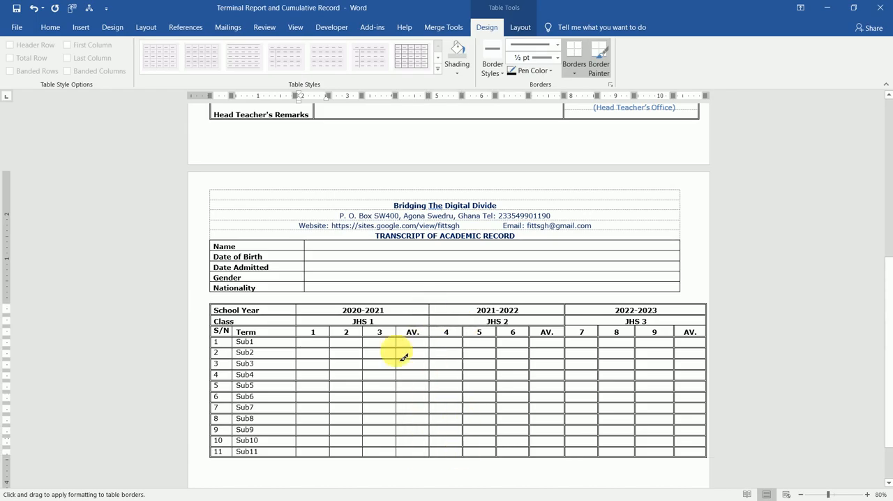
left_click_drag(402, 332, 396, 453)
left_click_drag(358, 335, 362, 453)
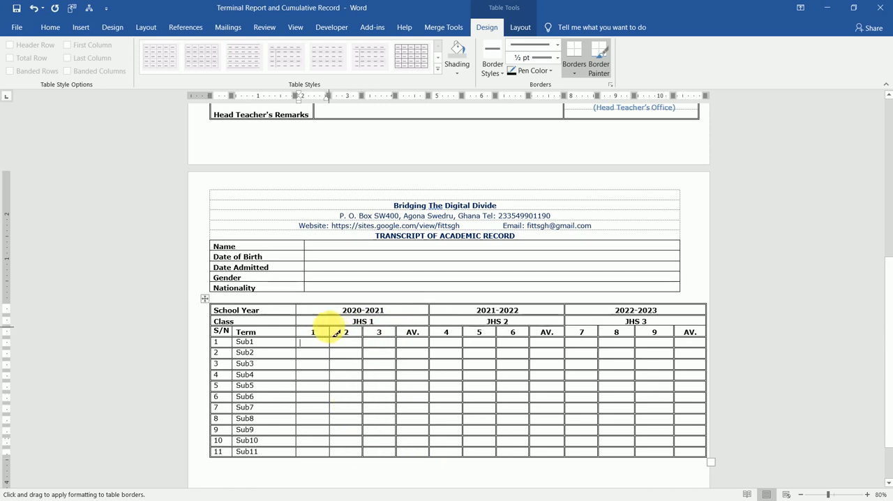
left_click_drag(336, 333, 319, 471)
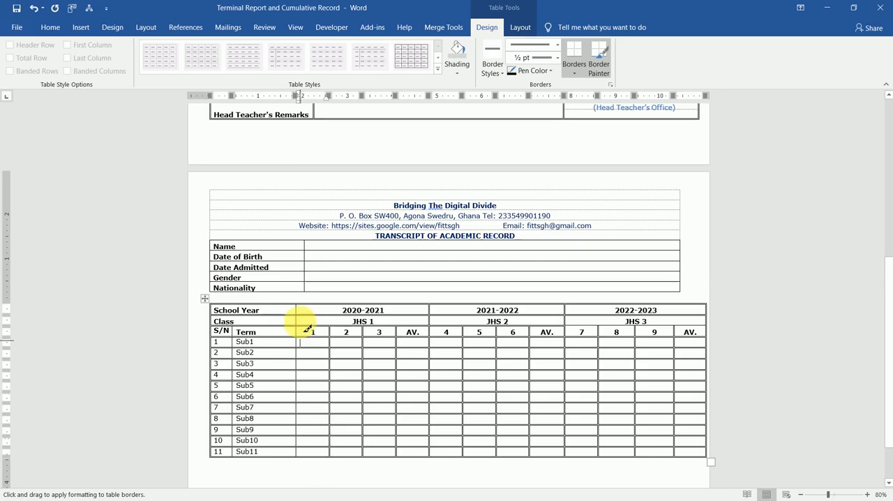
left_click_drag(303, 311, 302, 466)
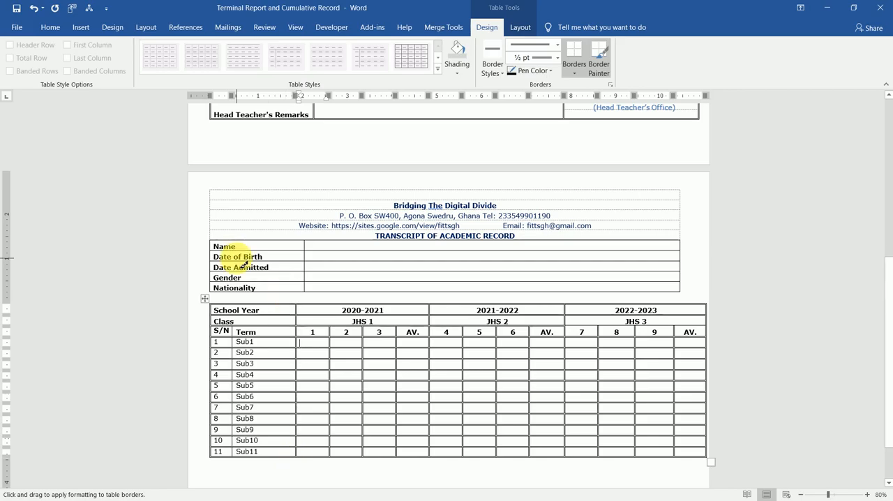
Paint the same border style down the student details table's left edge, the divider after the labels, and its right edge
left_click_drag(216, 245, 216, 293)
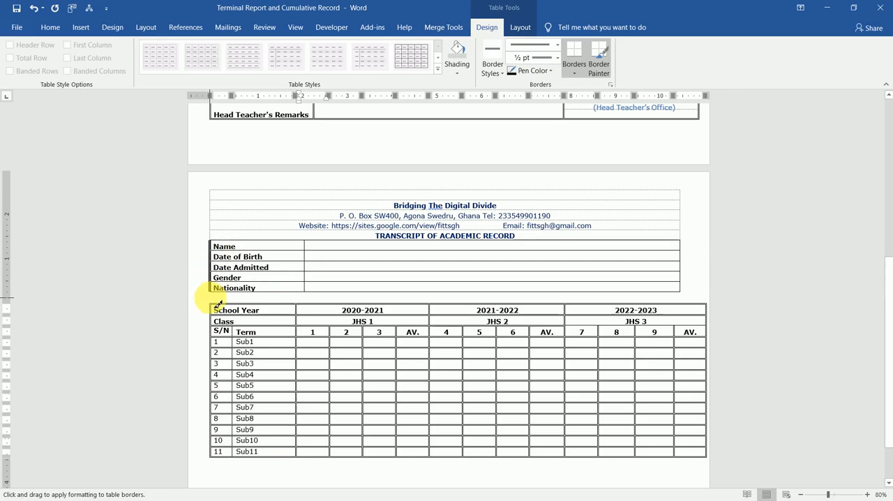
left_click_drag(310, 246, 305, 293)
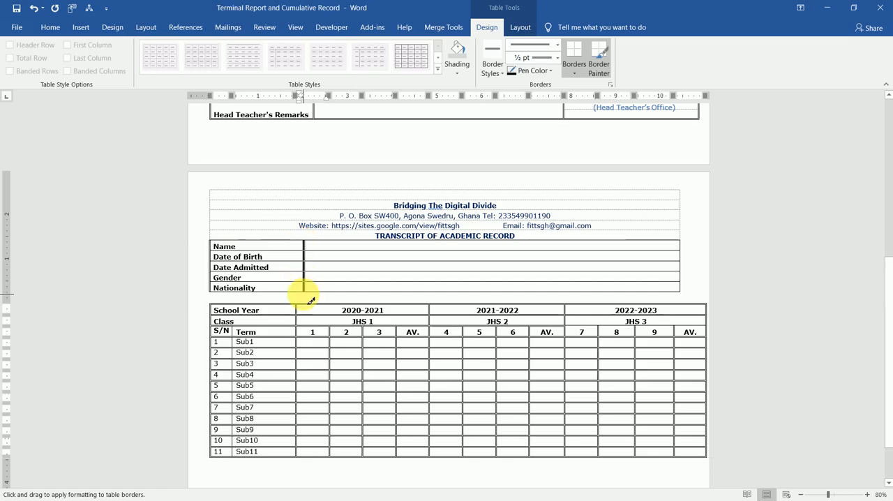
left_click_drag(687, 247, 681, 286)
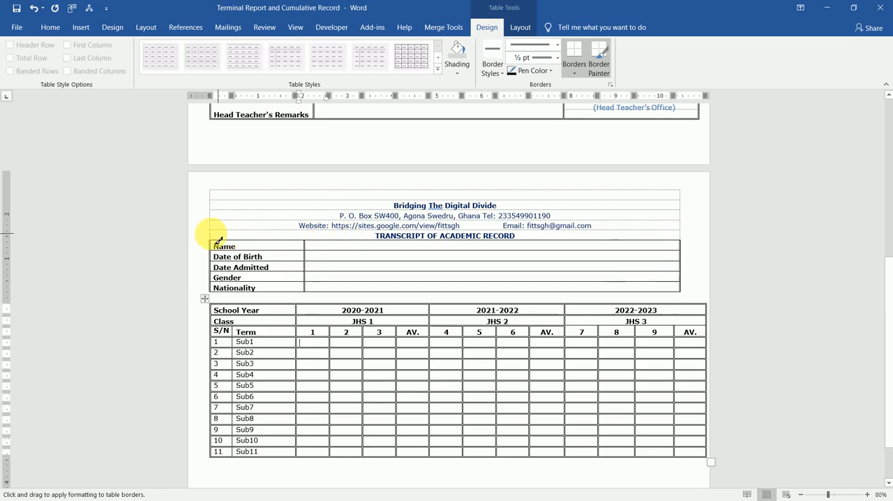
Paint the same border style along the top of the Name row and beneath each student details row from Name to Nationality
left_click_drag(219, 244, 593, 240)
left_click(306, 238)
mouse_move(217, 255)
left_mouse_down()
mouse_move(379, 251)
mouse_move(542, 264)
mouse_move(236, 258)
mouse_move(411, 248)
left_mouse_up()
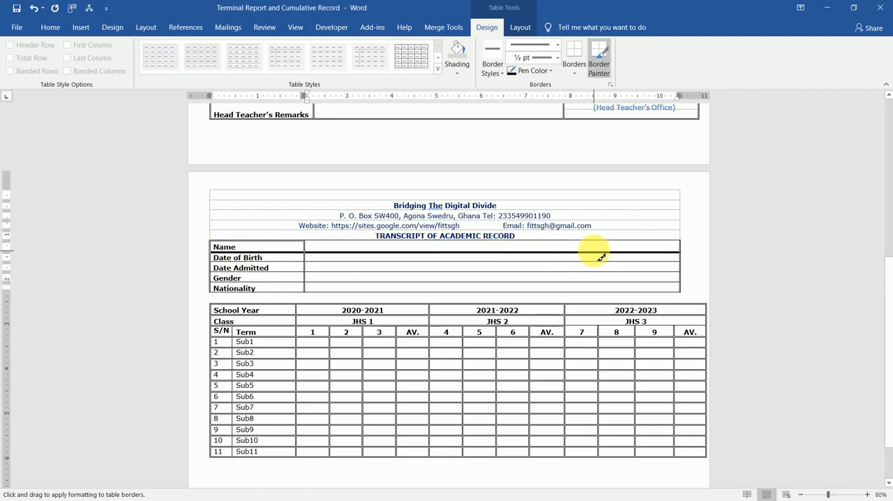
left_click_drag(593, 251, 594, 251)
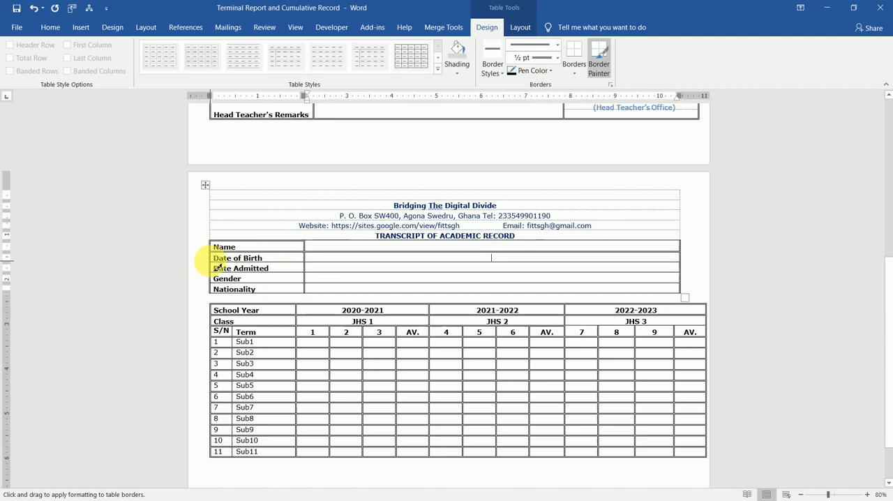
left_click_drag(214, 263, 592, 259)
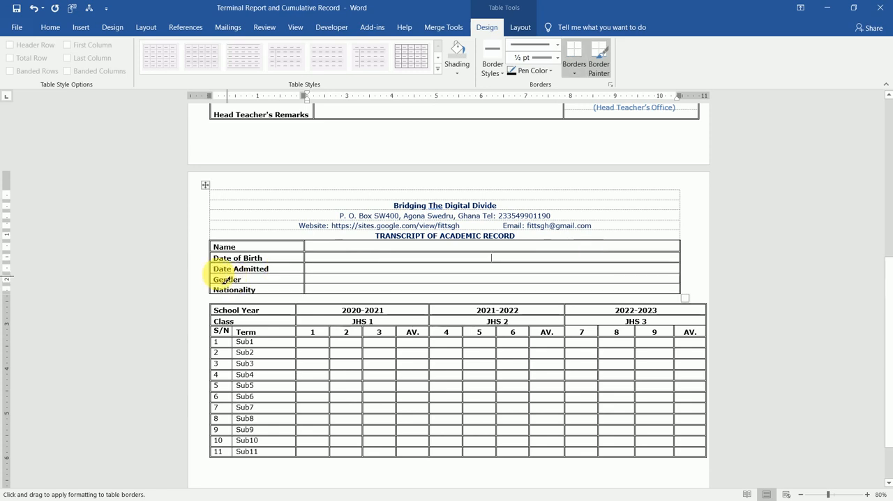
left_click_drag(212, 273, 515, 270)
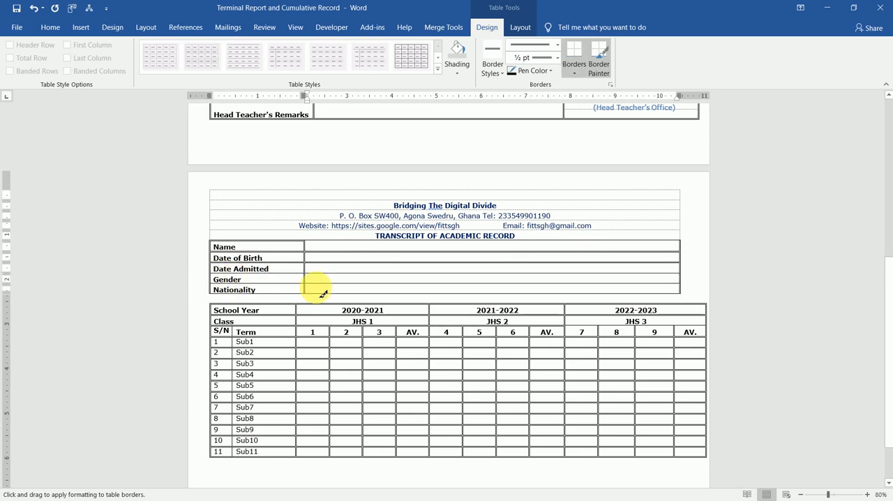
left_click_drag(217, 285, 514, 284)
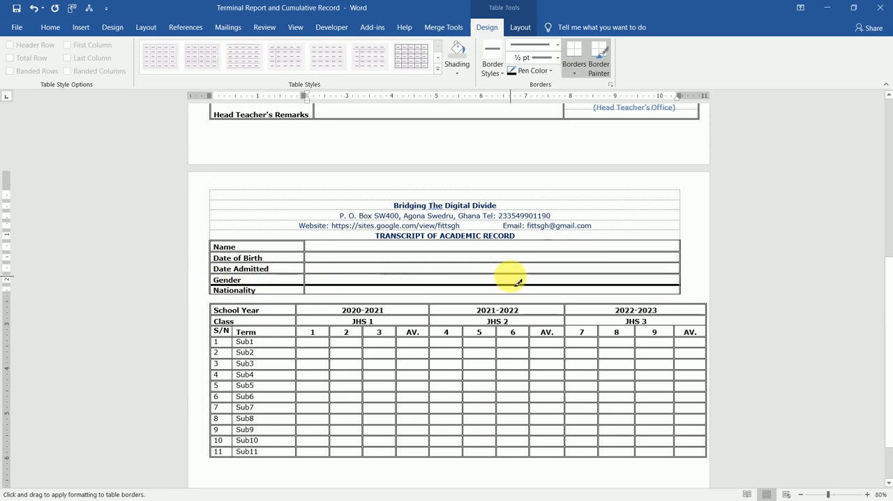
mouse_move(219, 300)
left_mouse_down()
mouse_move(604, 295)
mouse_move(593, 293)
left_mouse_up()
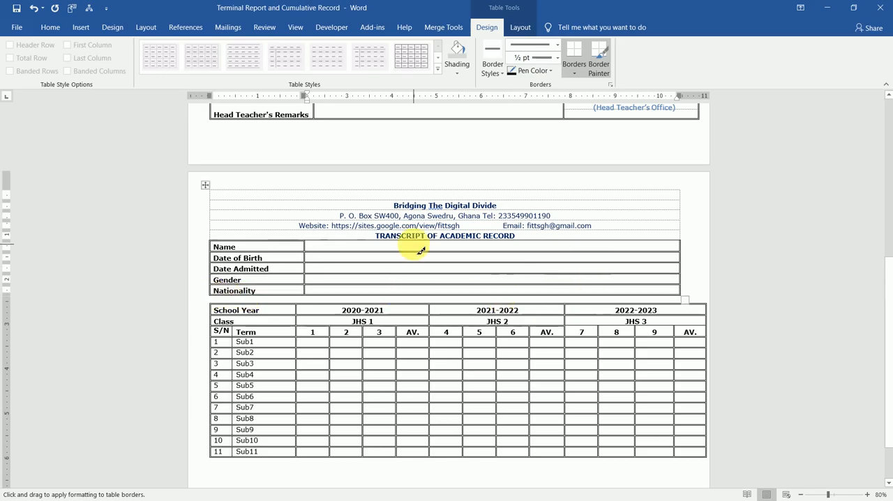
Paint the ½ pt border style along the top edge of the student details table's Name row and stop border painting
left_click_drag(300, 239, 552, 232)
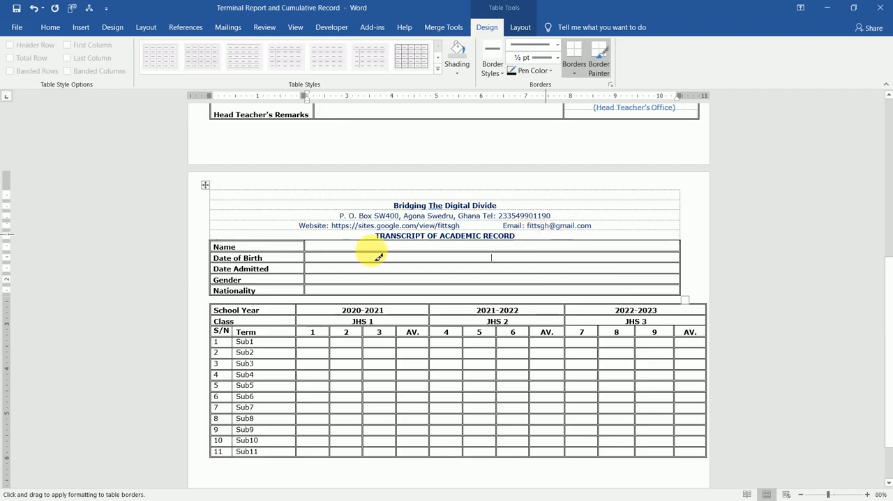
mouse_move(313, 246)
left_mouse_down()
mouse_move(669, 254)
mouse_move(679, 246)
left_mouse_up()
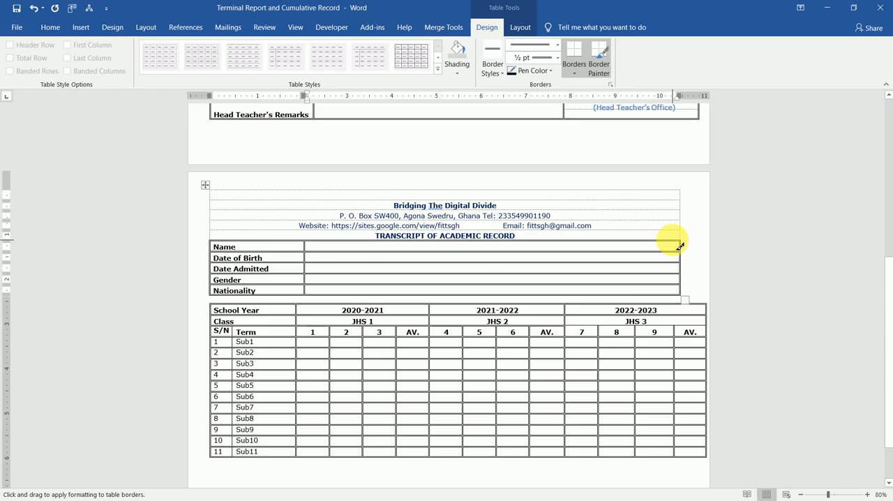
key("Escape")
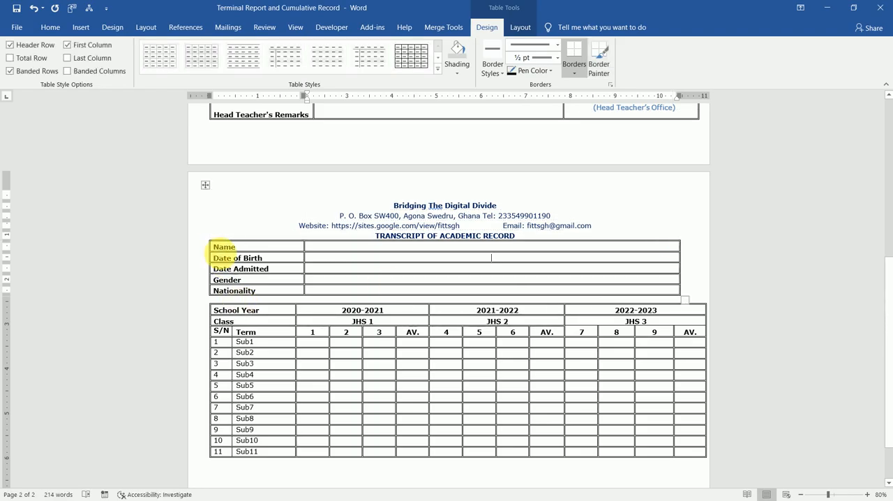
Shade the student details labels from Name to Nationality and the scores table's three header rows grey
left_click_drag(219, 252, 240, 289)
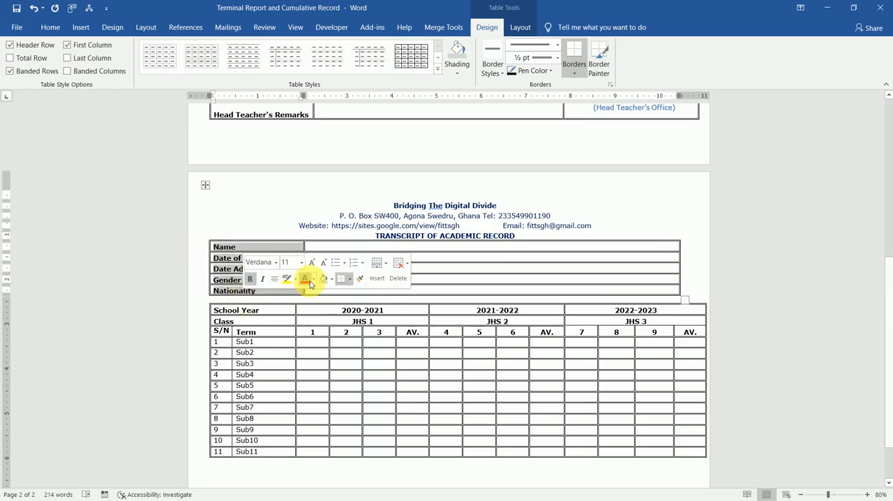
left_click(322, 282)
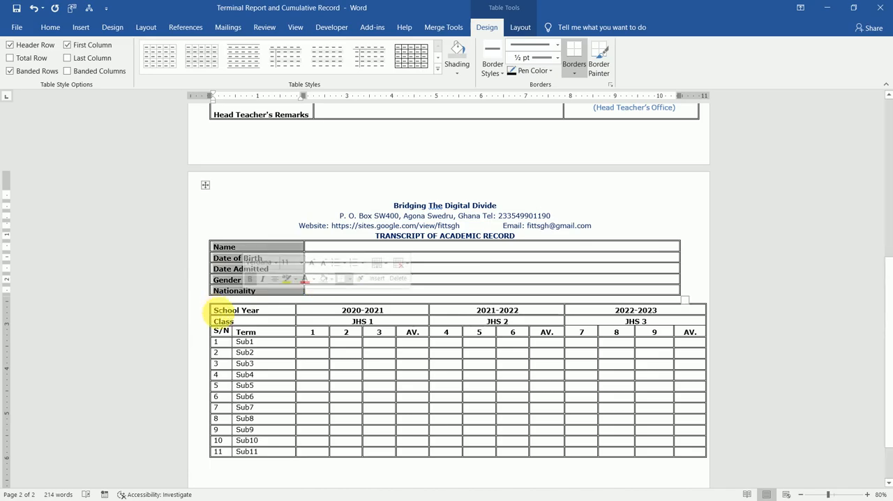
mouse_move(217, 312)
left_mouse_down()
mouse_move(332, 332)
mouse_move(551, 313)
mouse_move(673, 339)
mouse_move(668, 333)
left_mouse_up()
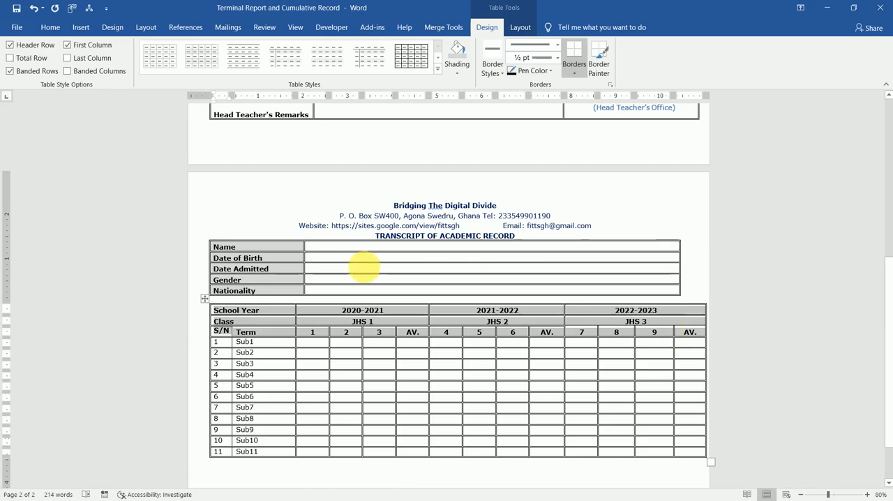
left_click(49, 27)
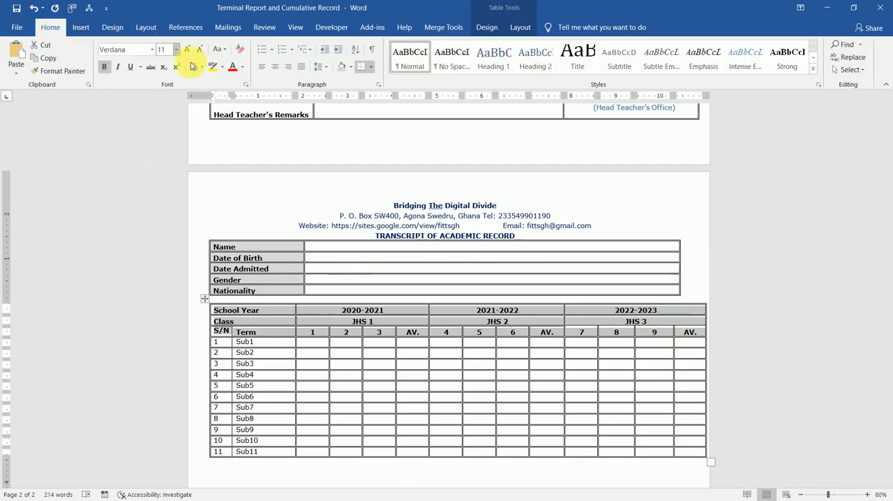
left_click(341, 70)
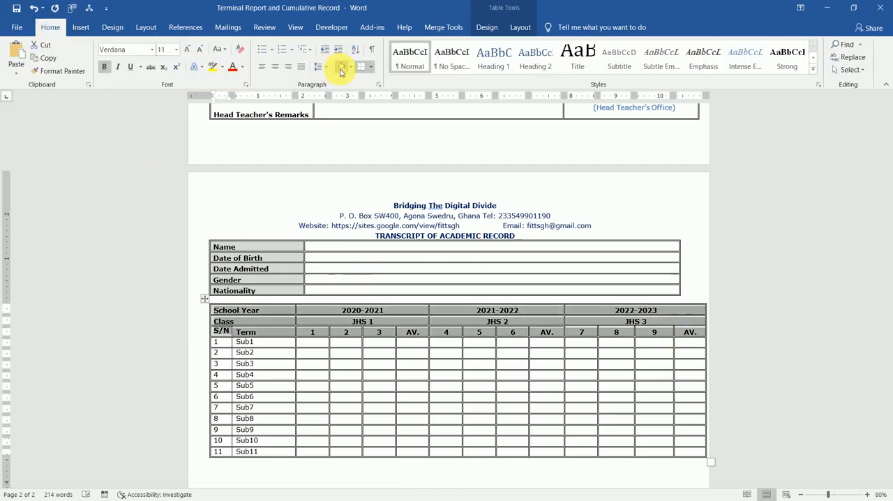
Align the scores table's three header rows bottom left, and their year, class and term-number cells bottom center
left_click(518, 27)
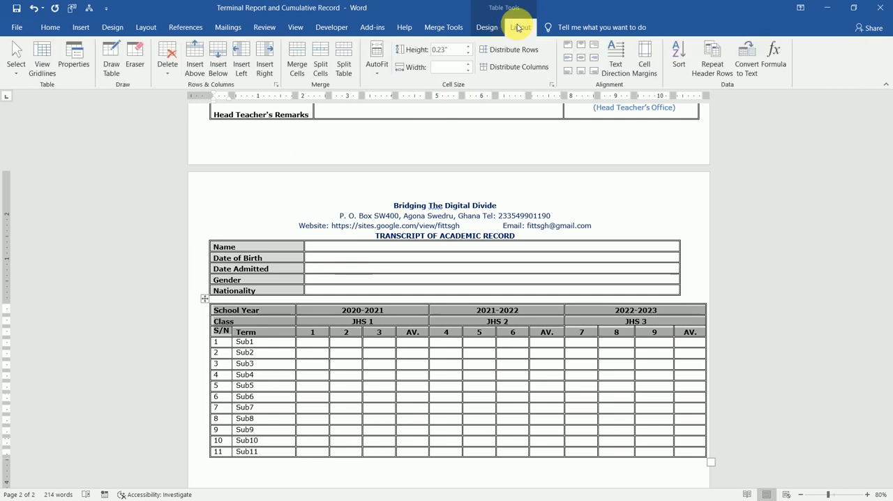
left_click(571, 63)
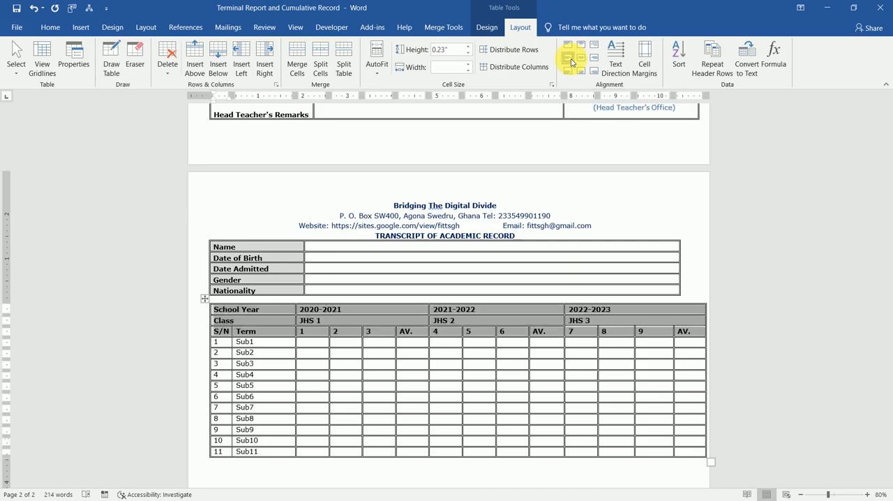
left_click(571, 73)
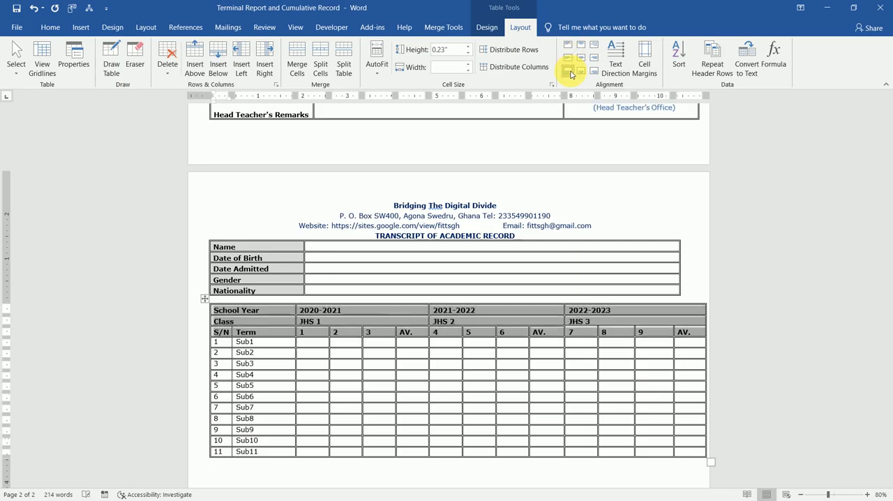
left_click(314, 321)
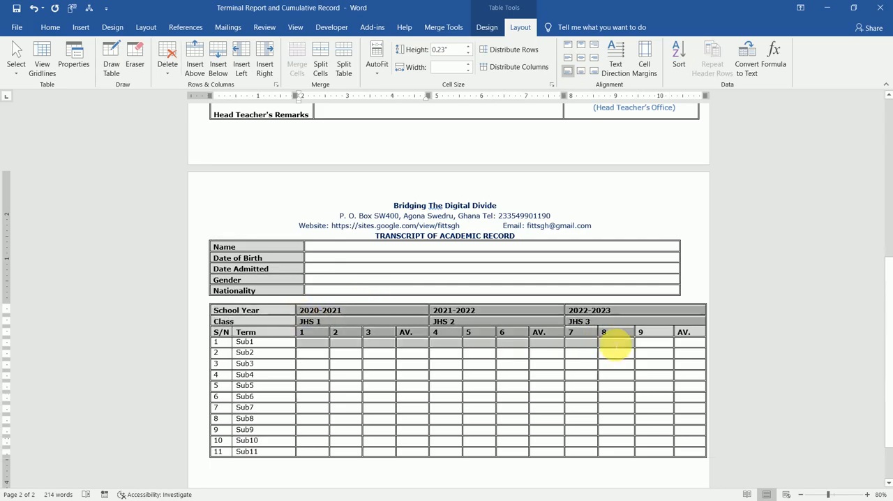
left_click_drag(686, 325, 690, 337)
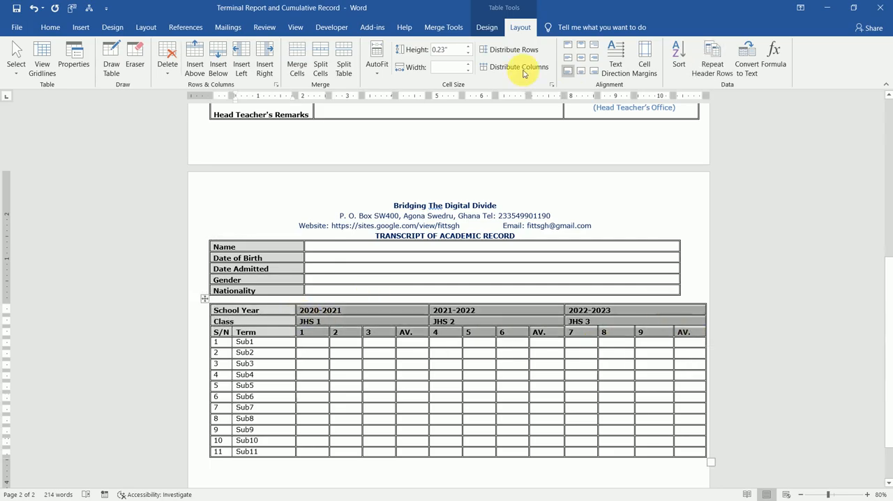
left_click(582, 72)
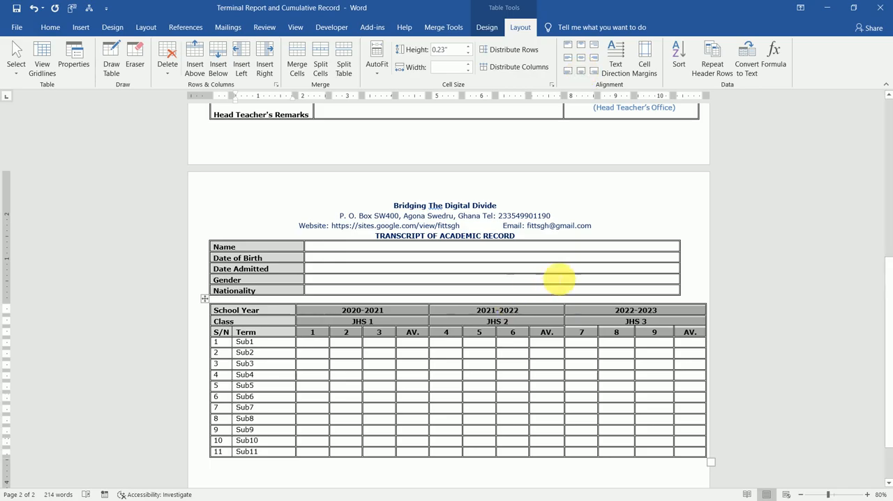
left_click(558, 279)
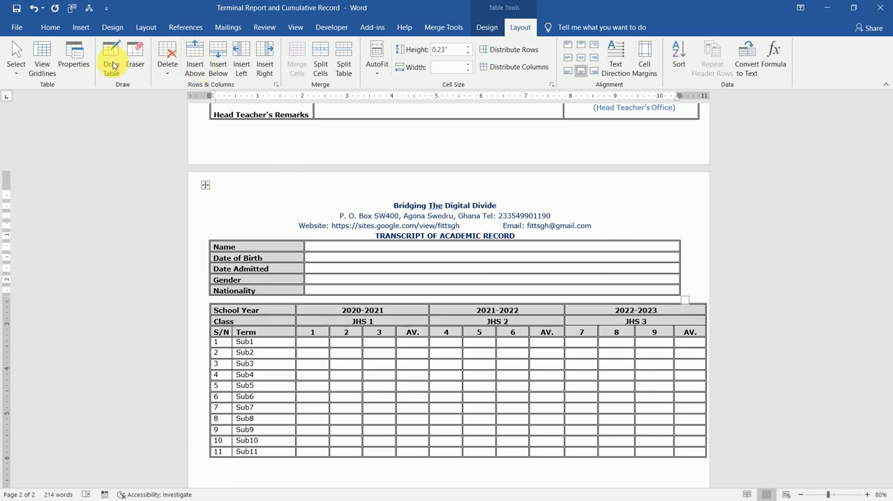
Show table gridlines and copy the FAWOMA IT TRAINING SERVICES heading from the report card into the transcript's empty top row
left_click(43, 56)
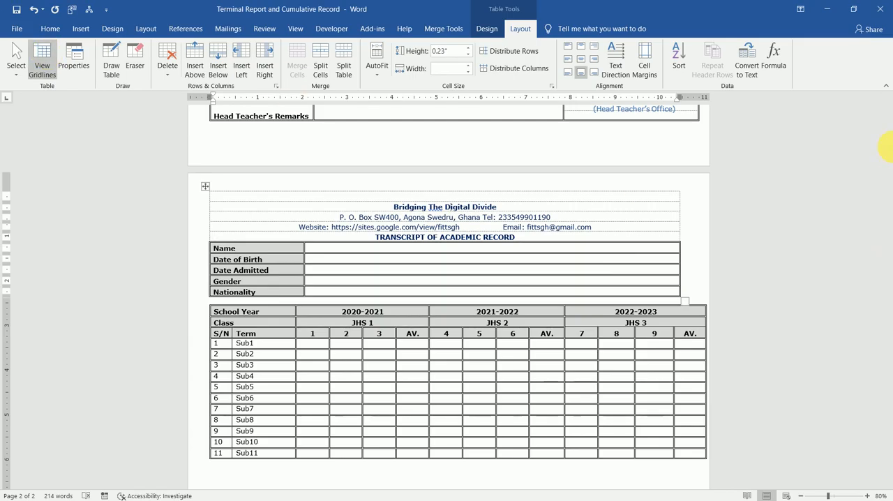
left_click(888, 204)
left_click_drag(888, 202, 880, 181)
left_click_drag(491, 137, 328, 141)
key("ctrl+c")
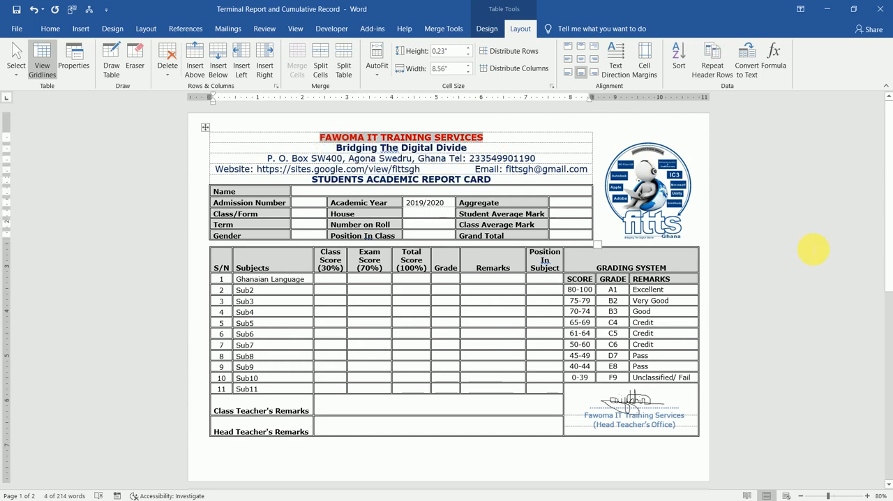
left_click_drag(887, 192, 885, 362)
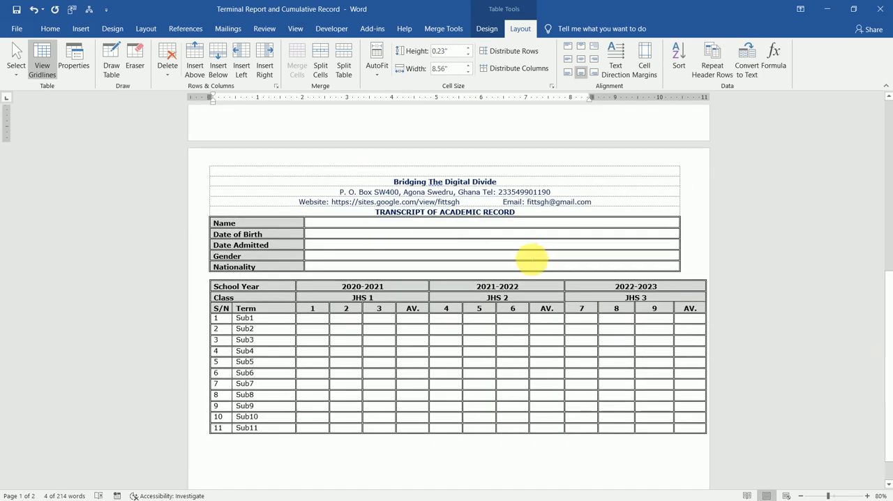
left_click(463, 173)
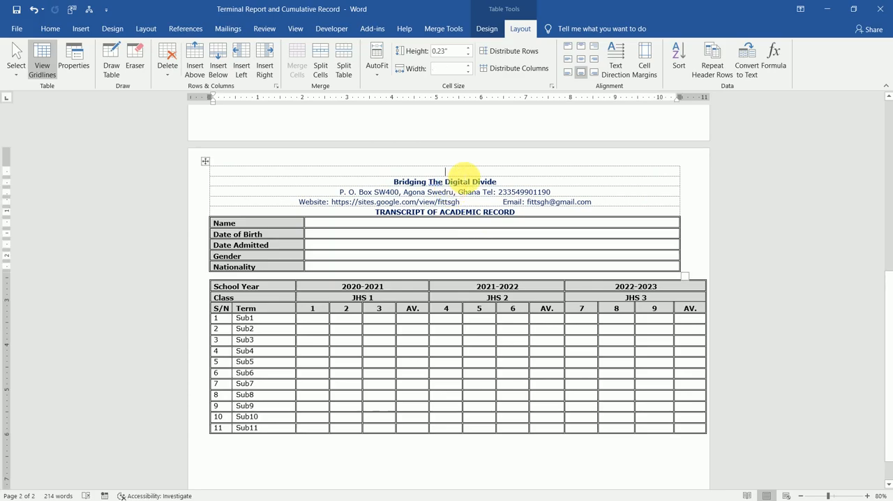
key("ctrl+v")
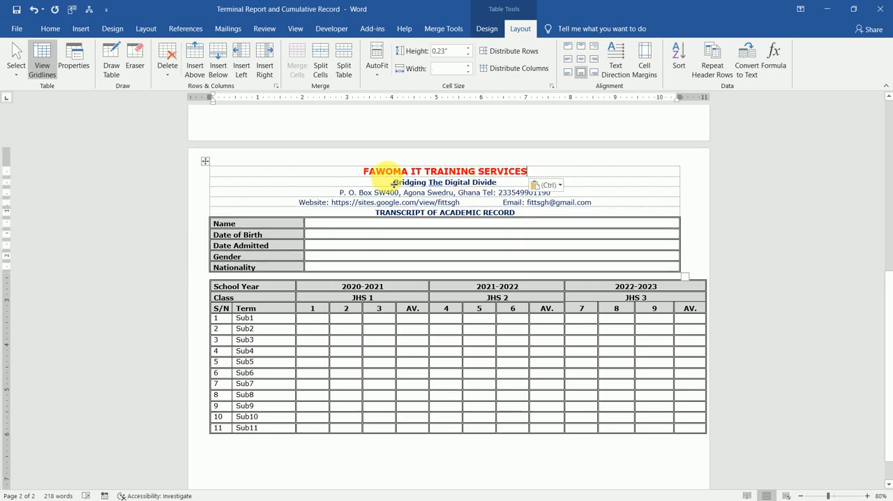
Set the font size of the transcript's five heading lines, from the organisation name to TRANSCRIPT OF ACADEMIC RECORD, to 14
left_click(50, 29)
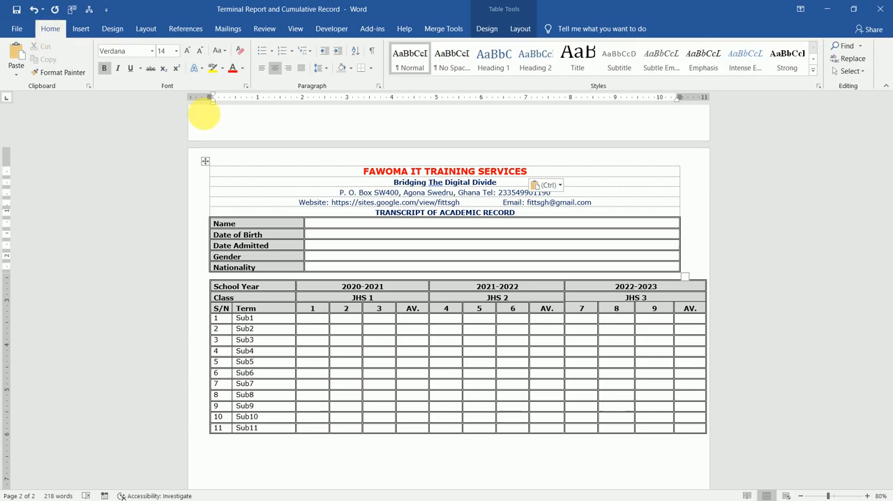
left_click(205, 161)
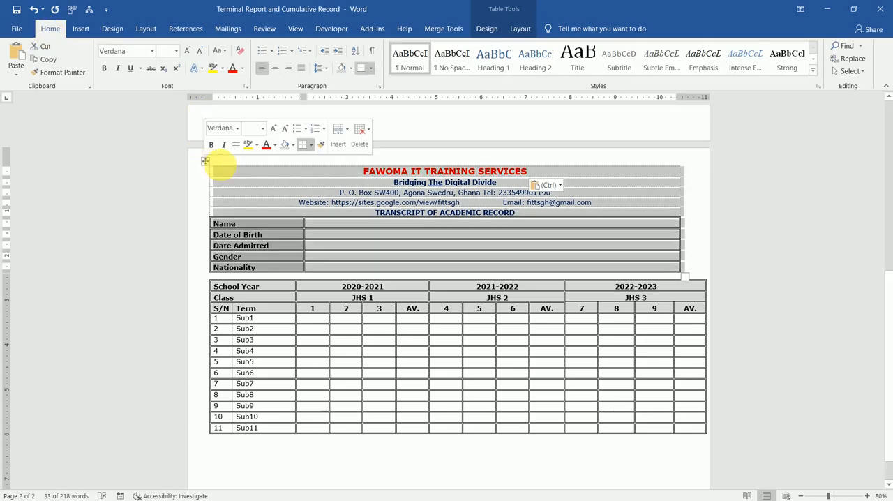
left_click(352, 177)
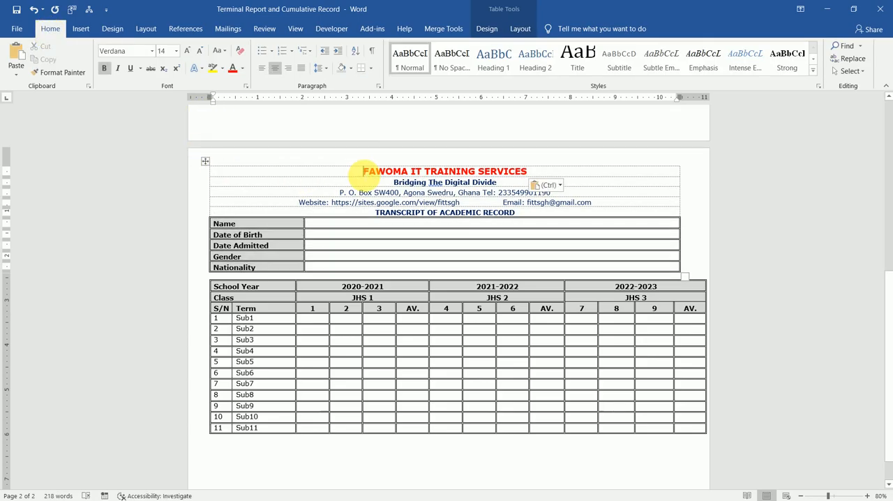
left_click_drag(519, 218, 521, 219)
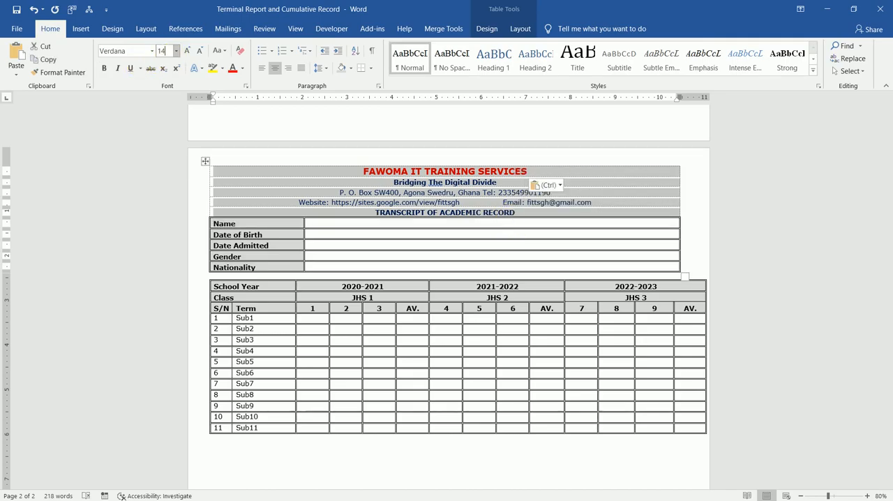
type("14")
key("Return")
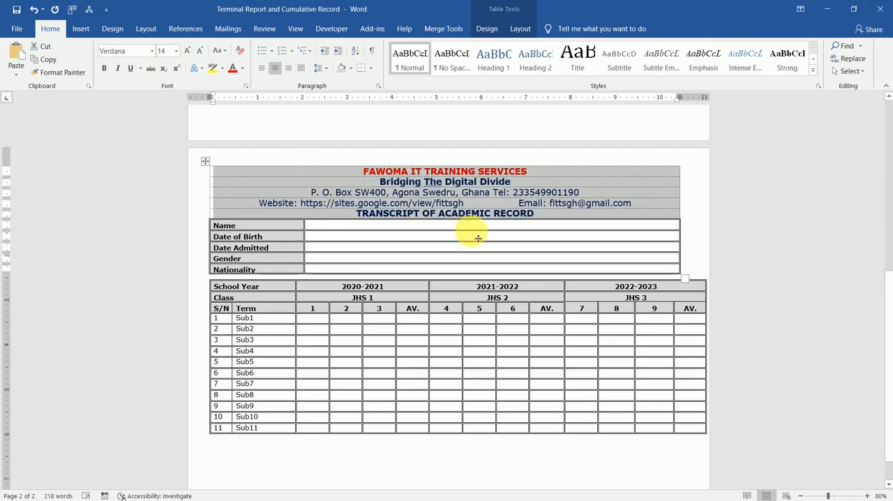
left_click(514, 278)
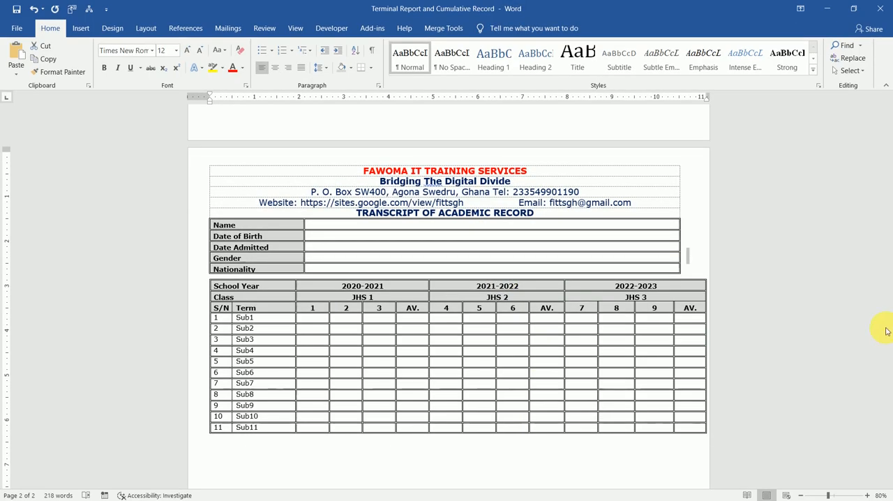
Select the head teacher's signature group on the report card and go to the blank area beneath the transcript's scores table
left_click_drag(889, 326, 889, 400)
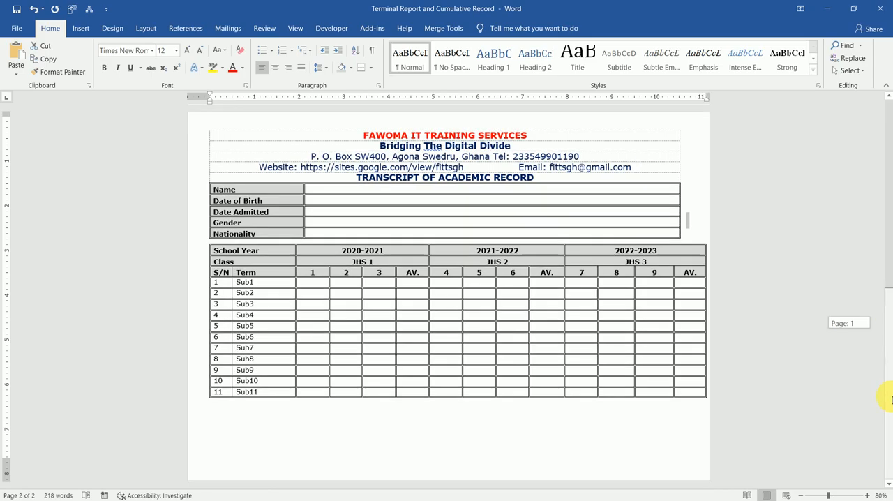
mouse_move(888, 316)
left_mouse_down()
mouse_move(888, 153)
mouse_move(888, 354)
mouse_move(887, 277)
left_mouse_up()
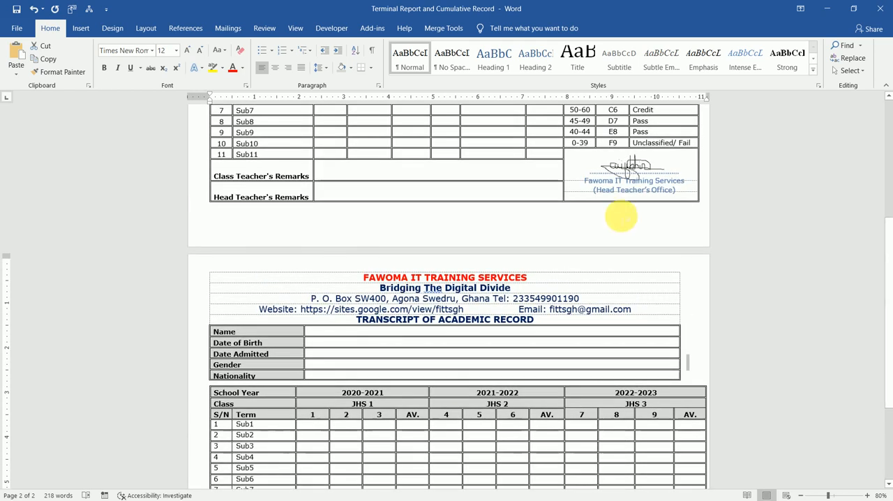
left_click(631, 173)
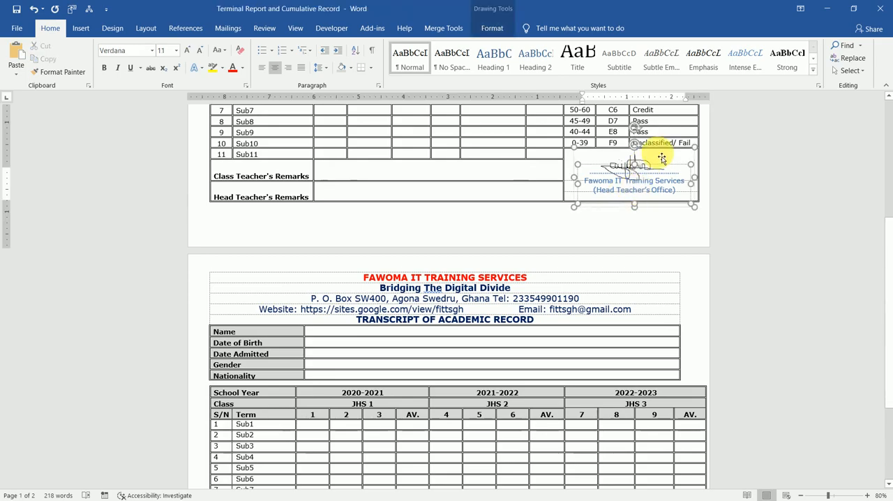
left_click(663, 153)
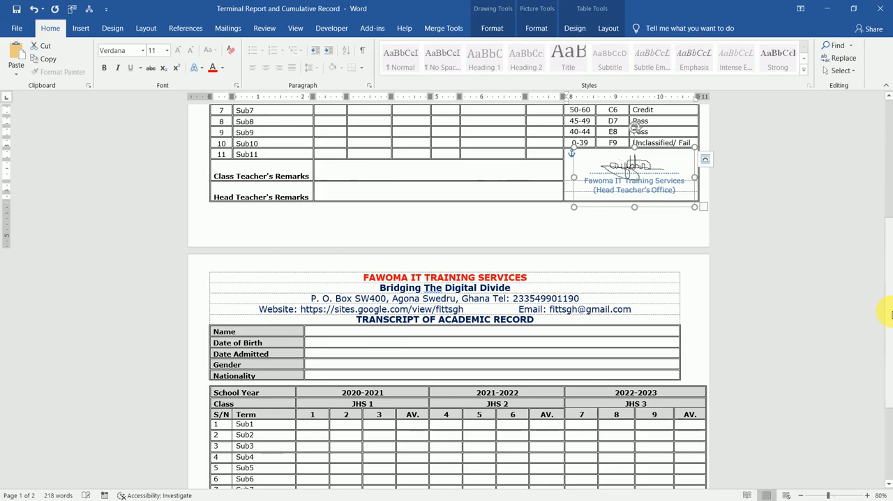
scroll(891, 354, "down", 3)
left_click(636, 409)
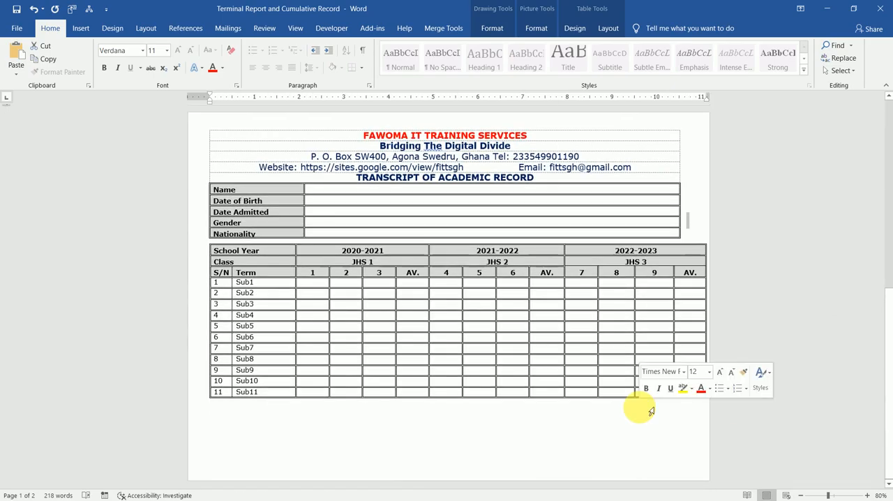
Try to add a new line after the scores table's Sub11 row and undo the addition
left_click(694, 399)
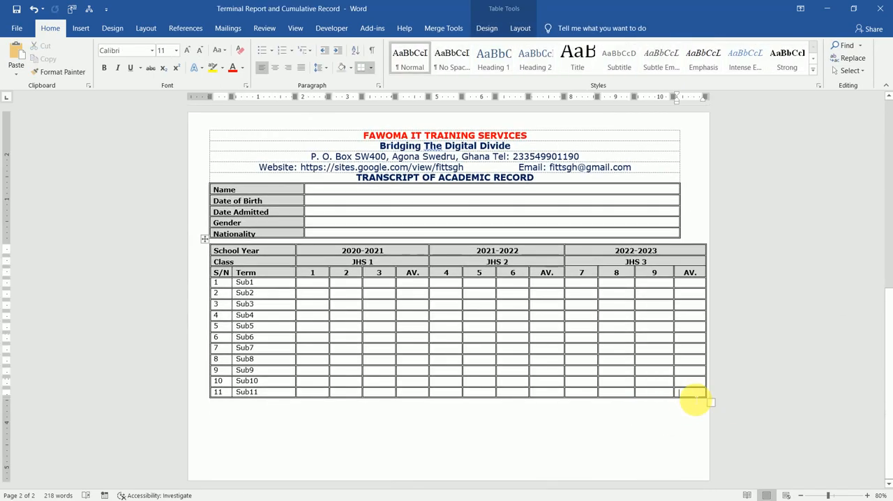
key("Right")
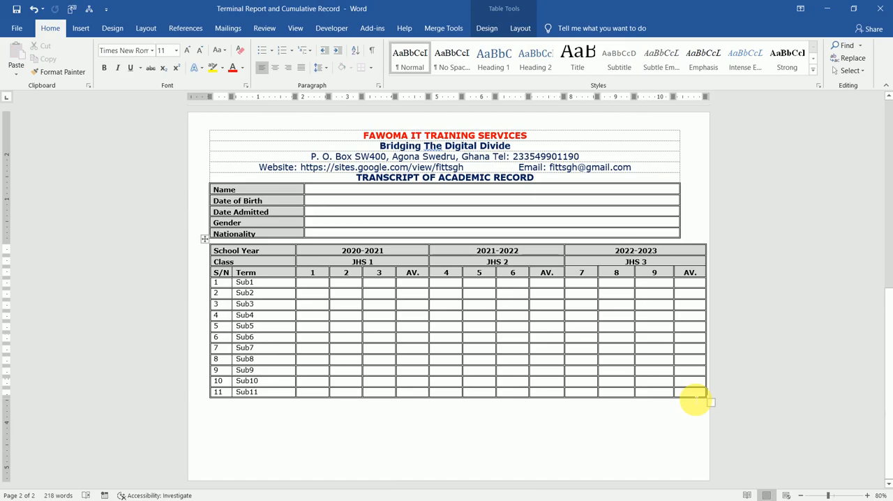
key("Return")
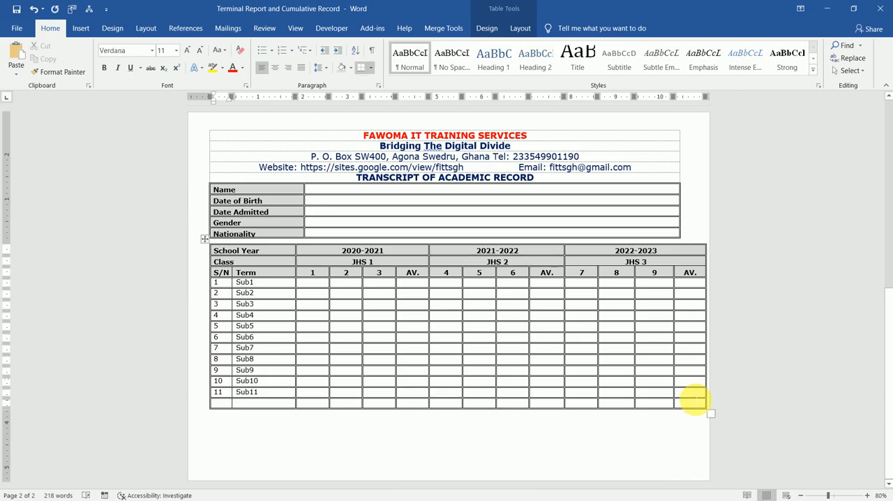
key("ctrl+z")
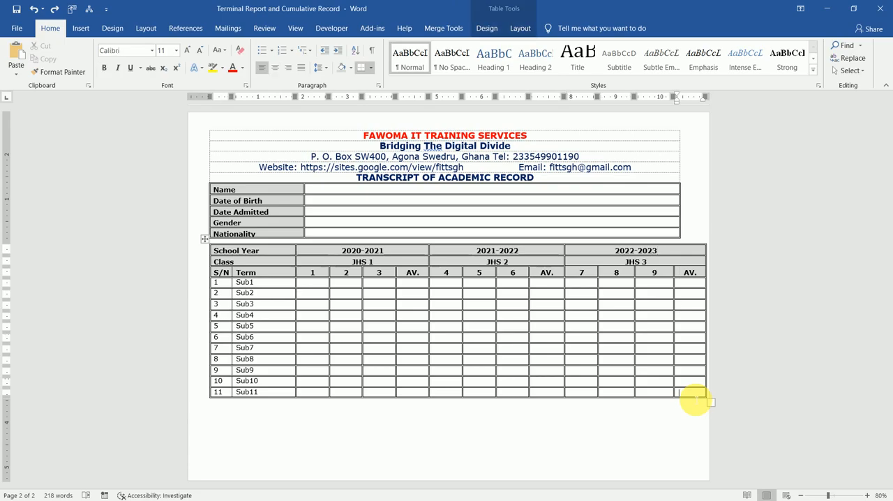
Paste the head teacher's signature group and place it beneath the transcript's scores table, under the JHS 3 columns
left_click(309, 434)
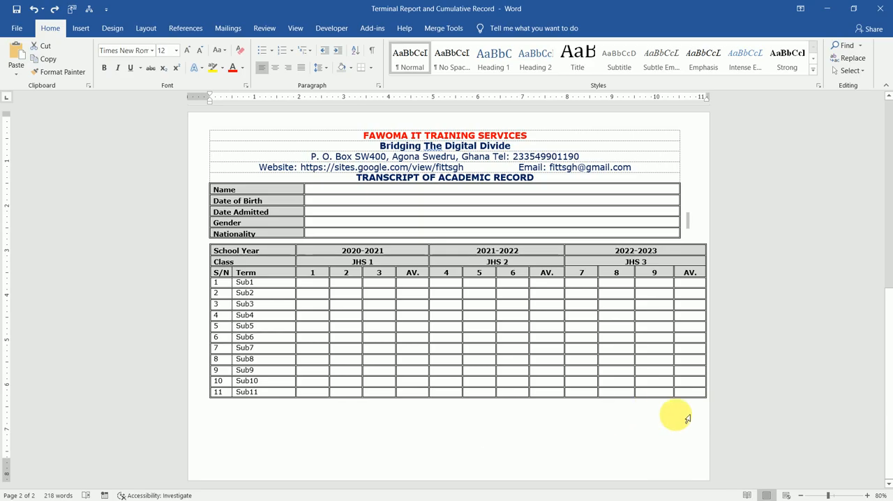
key("ctrl+v")
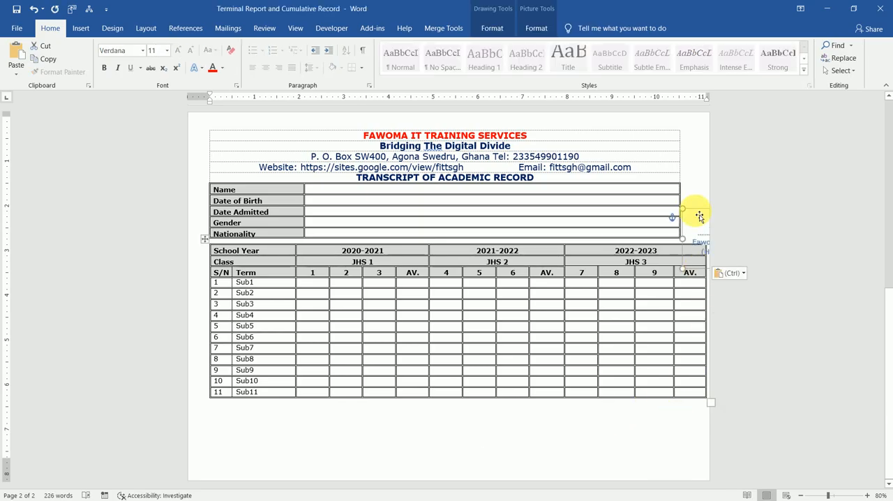
mouse_move(698, 218)
left_mouse_down()
mouse_move(578, 432)
mouse_move(582, 411)
mouse_move(595, 413)
left_mouse_up()
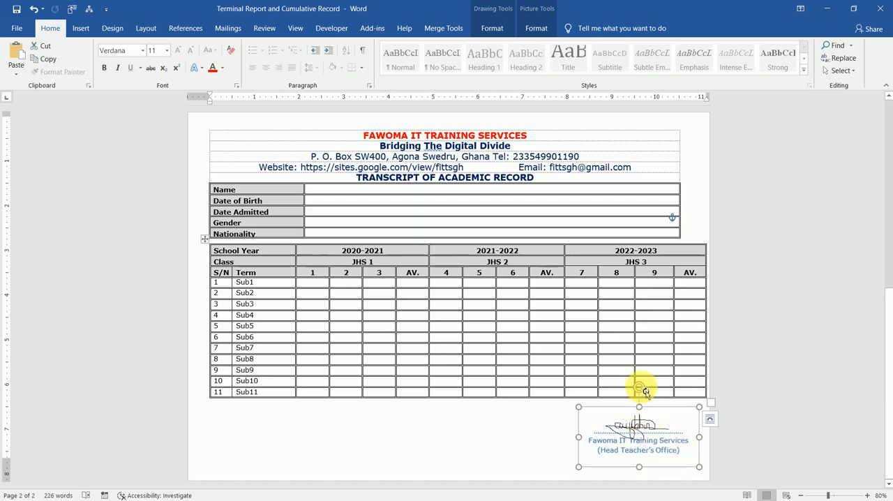
Try tilting the pasted signature group beneath the scores table and rotate it back to upright
left_click_drag(631, 387, 628, 390)
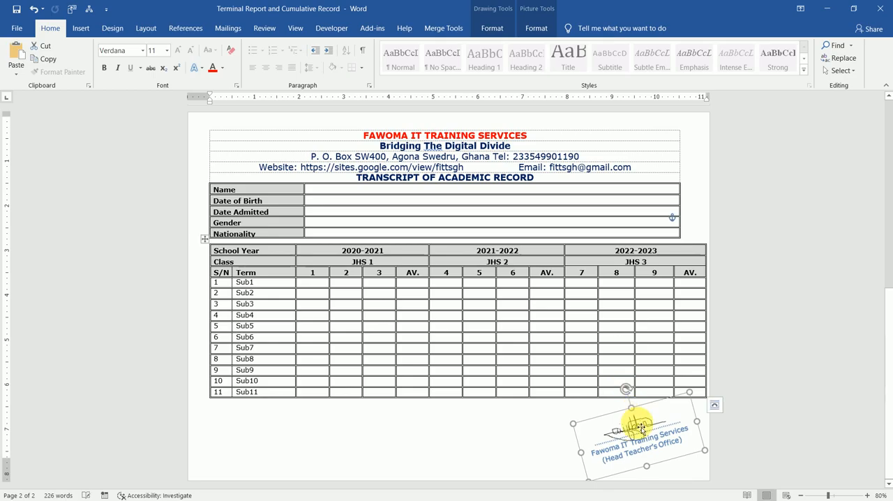
left_click_drag(635, 422, 631, 417)
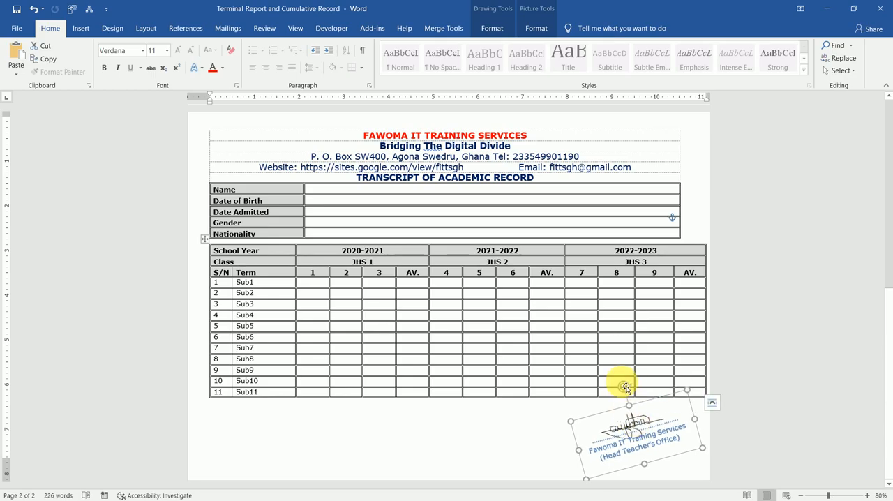
left_click_drag(626, 386, 634, 385)
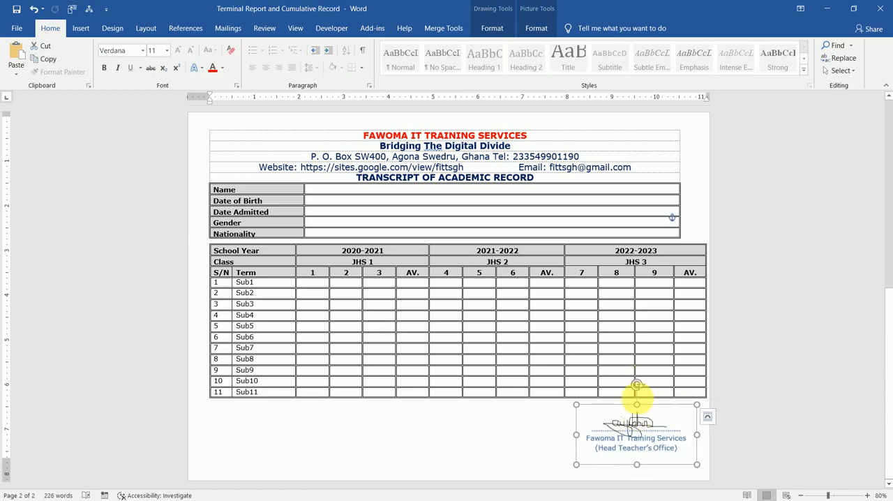
left_click_drag(637, 385, 636, 383)
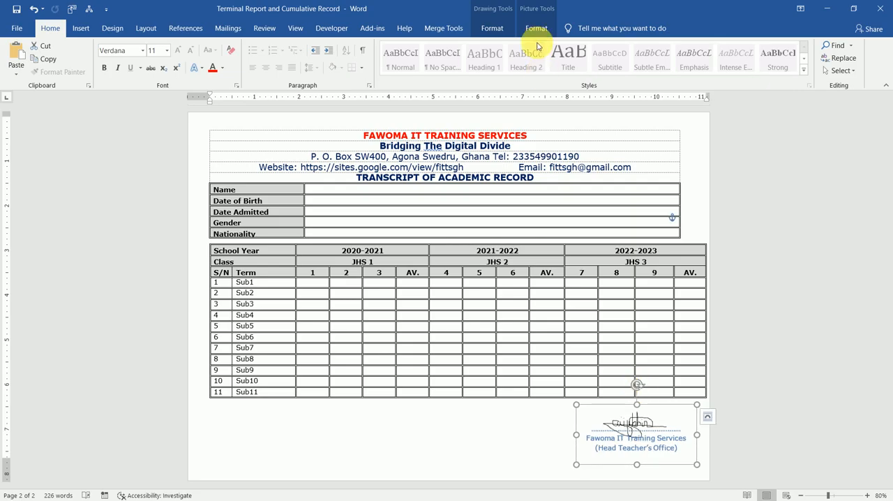
Inspect the signature group's rotation and position settings in the Layout dialog without changing anything
left_click(492, 28)
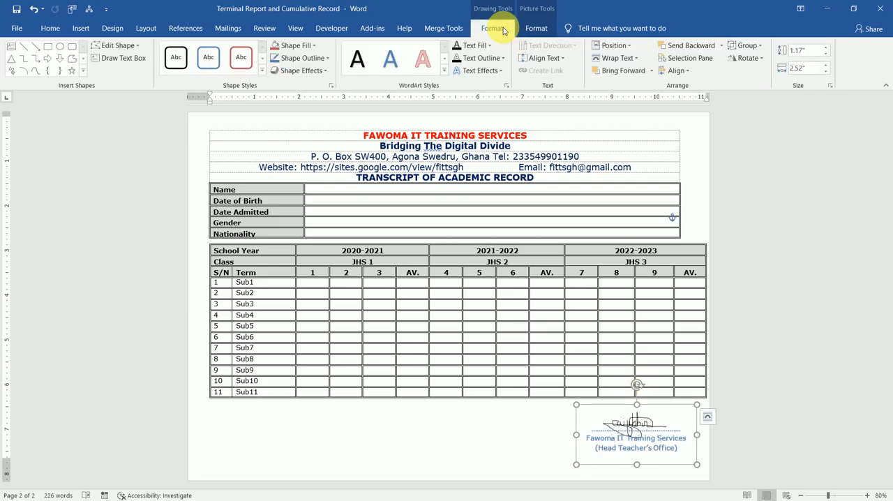
left_click(758, 60)
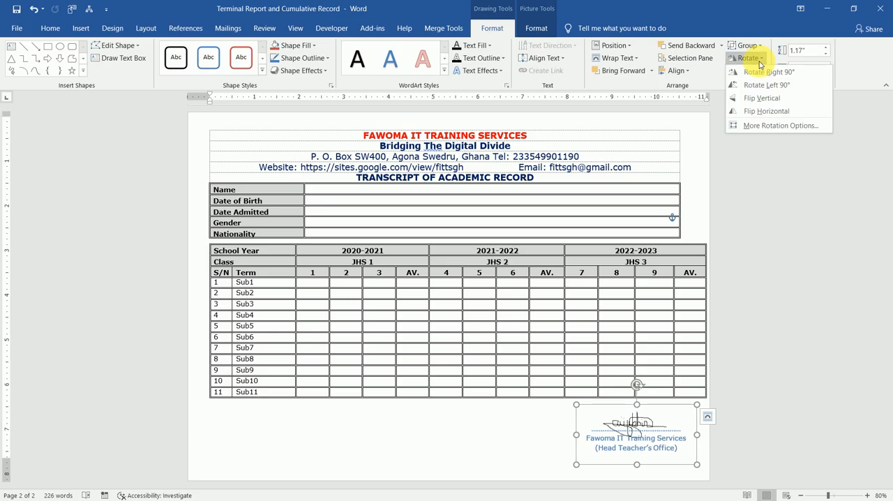
left_click(762, 126)
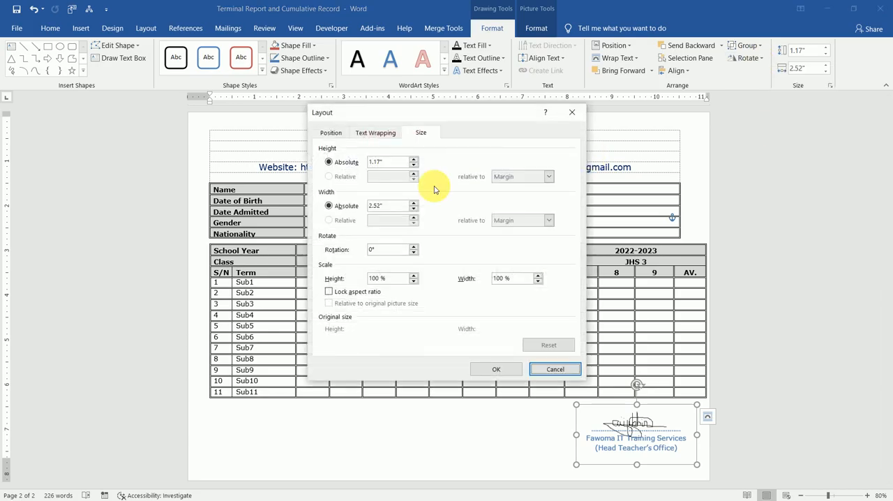
left_click(330, 132)
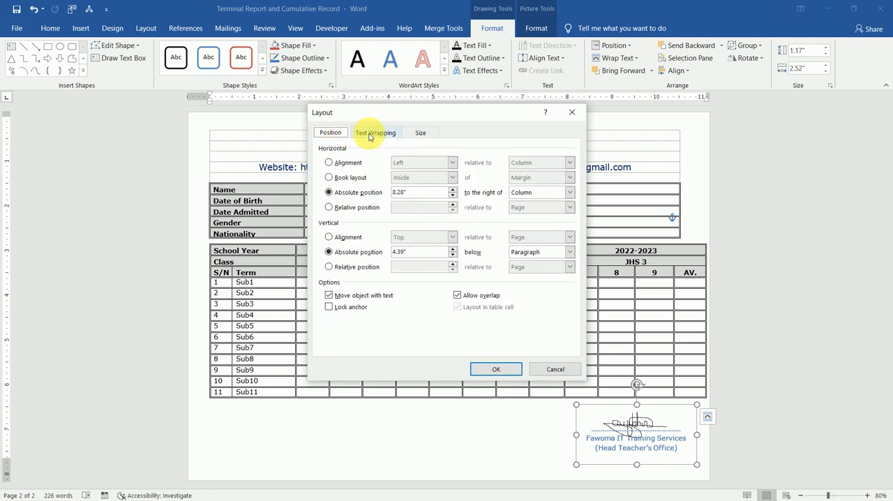
left_click(578, 113)
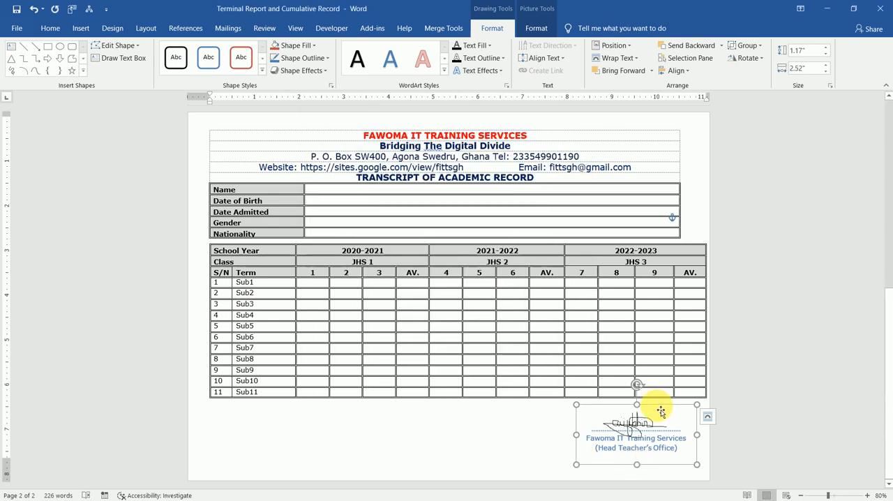
Nudge the signature group slightly to the right and up, closer to the scores table
key("ctrl+Right")
key("ctrl+Right")
key("ctrl+Right")
key("ctrl+Up")
key("ctrl+Up")
key("ctrl+Up")
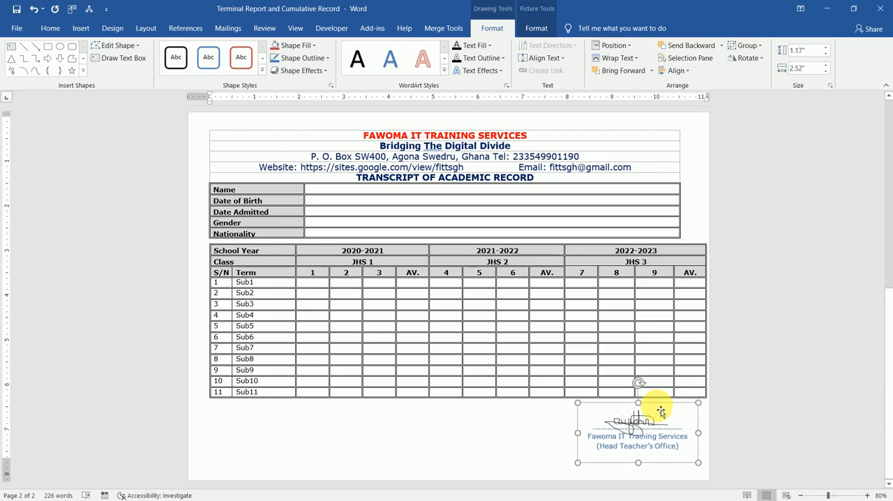
Ignore once the grammar suggestion for "The" in the transcript's "Bridging The Digital Divide" heading line
left_click(435, 136)
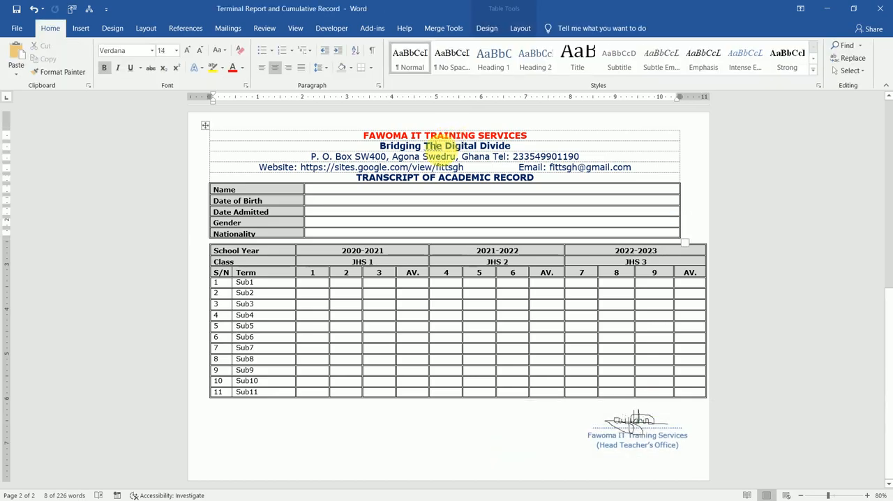
right_click(436, 149)
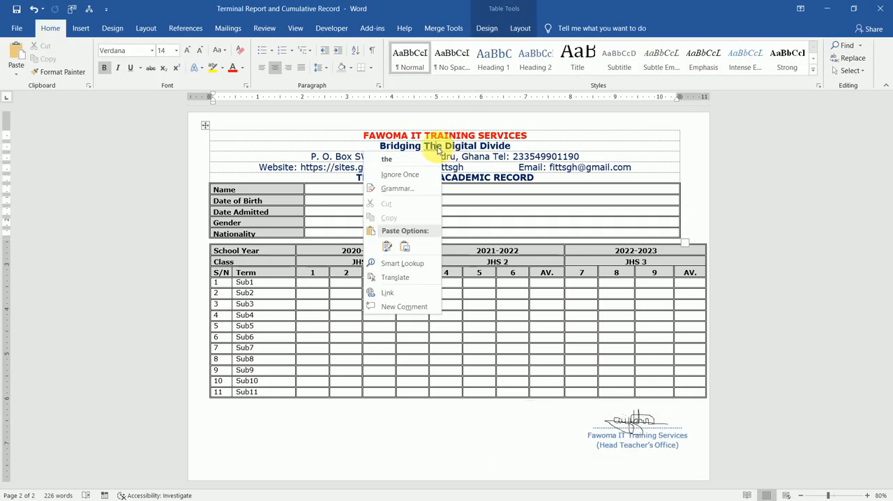
left_click(417, 176)
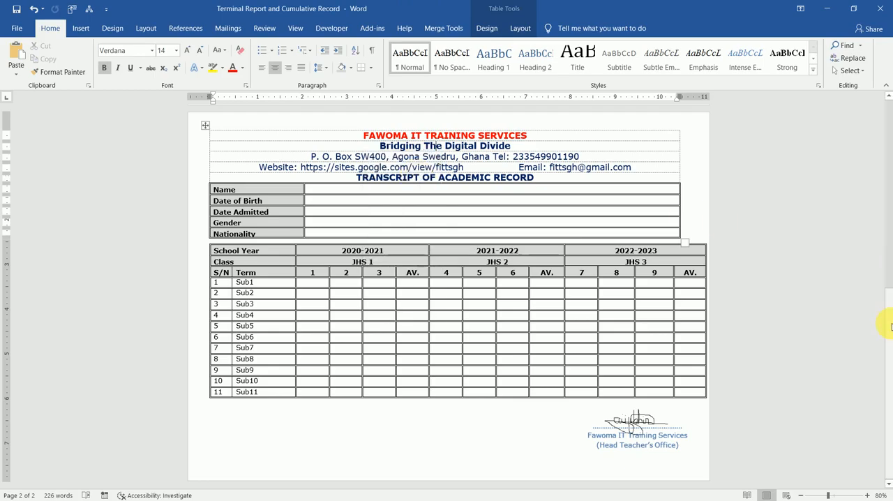
Replace the report card's first subject, Ghanaian Language, with "Sub 1"
left_click_drag(889, 324, 882, 107)
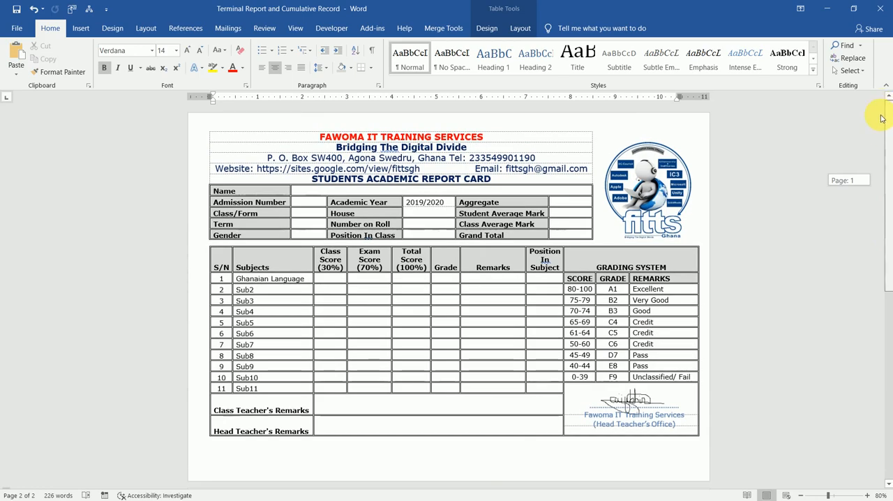
mouse_move(885, 301)
left_mouse_down()
mouse_move(880, 174)
mouse_move(890, 318)
left_mouse_up()
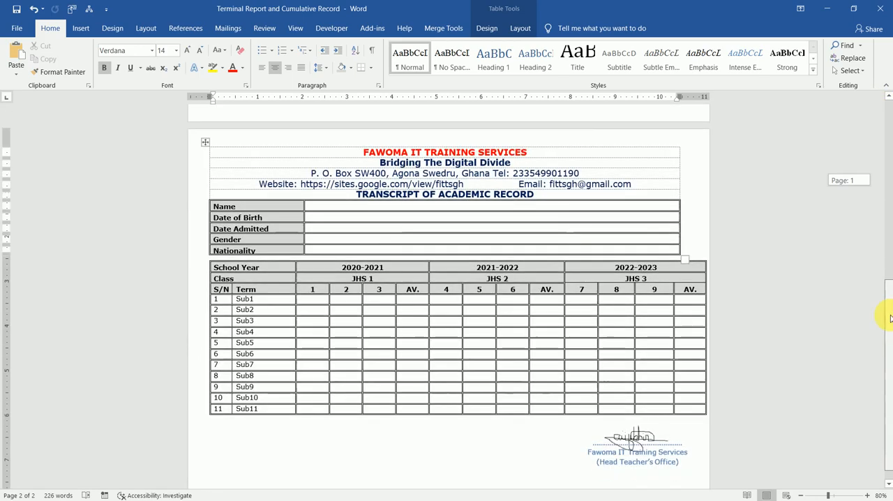
left_click_drag(890, 281, 872, 141)
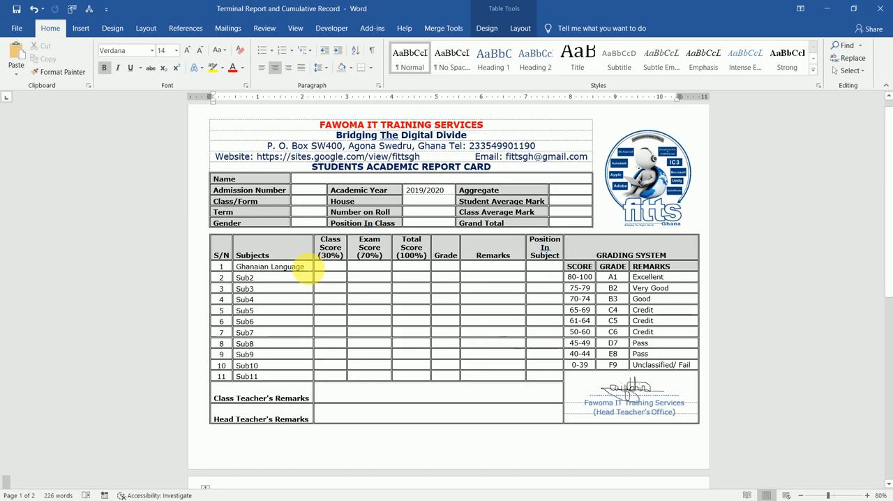
left_click(305, 267)
key("BackSpace")
key("BackSpace")
key("BackSpace")
key("BackSpace")
key("BackSpace")
key("BackSpace")
key("BackSpace")
key("BackSpace")
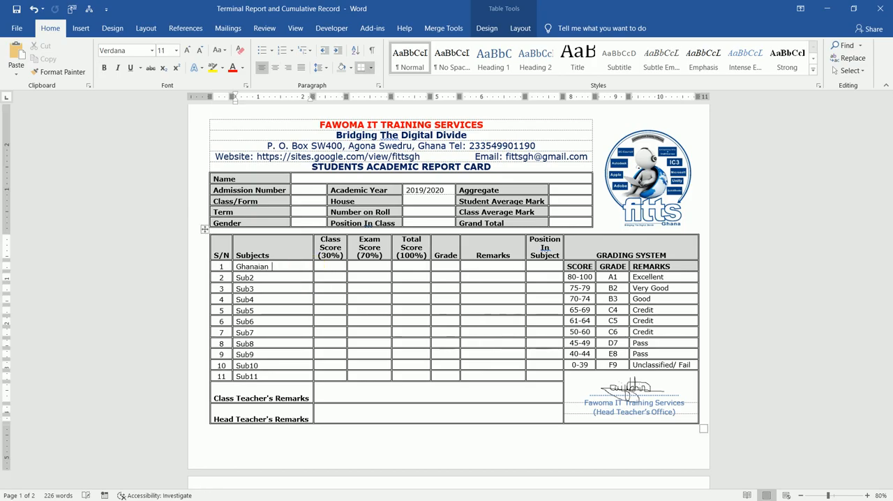
key("BackSpace")
key("BackSpace")
key("BackSpace")
key("BackSpace")
key("BackSpace")
key("BackSpace")
key("BackSpace")
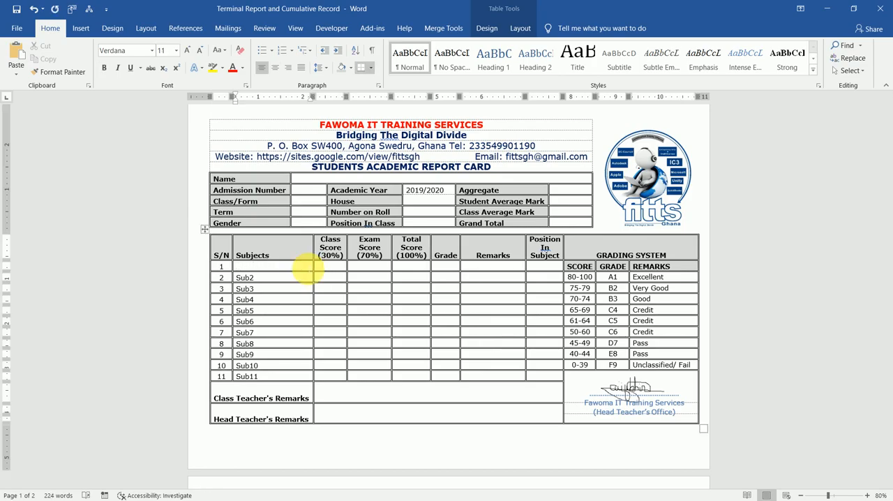
type("Sub 1")
left_click(353, 345)
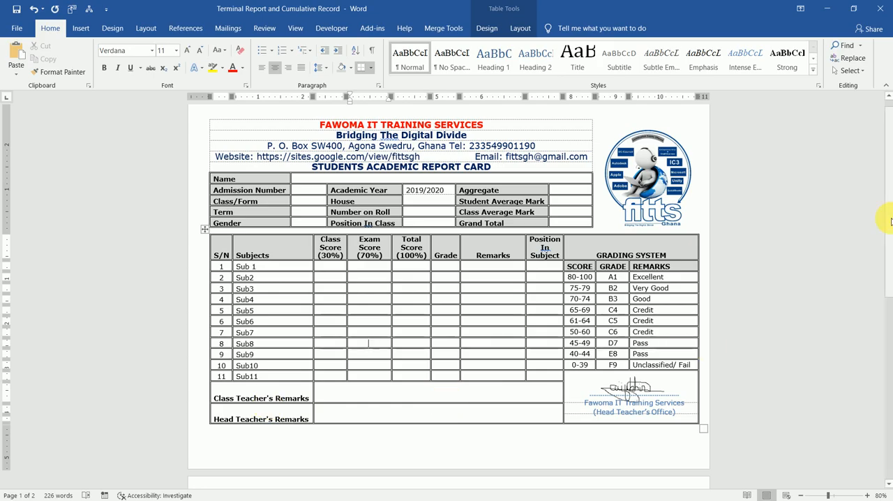
Return to the transcript page and save the document
left_click_drag(887, 251, 886, 401)
scroll(886, 391, "down", 3)
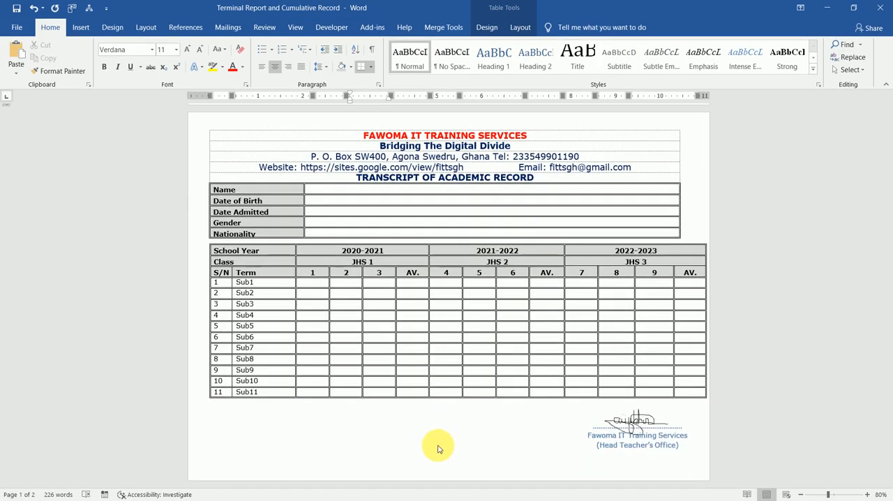
left_click(481, 364)
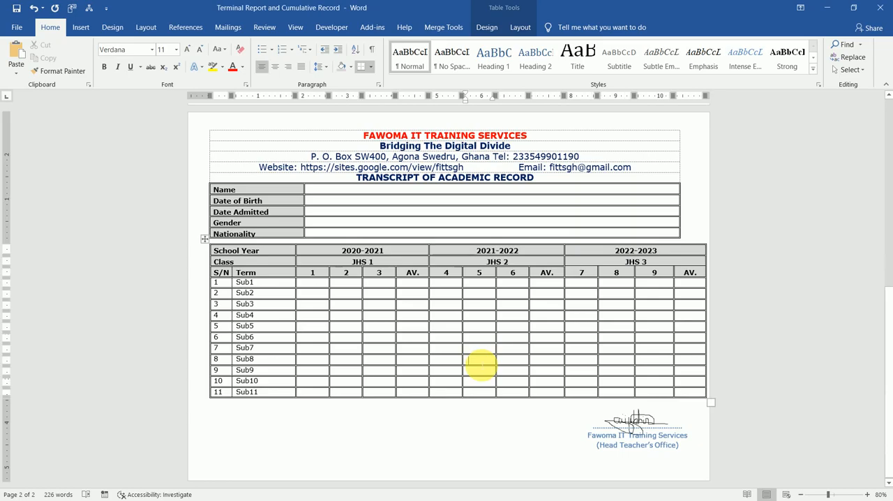
left_click(15, 10)
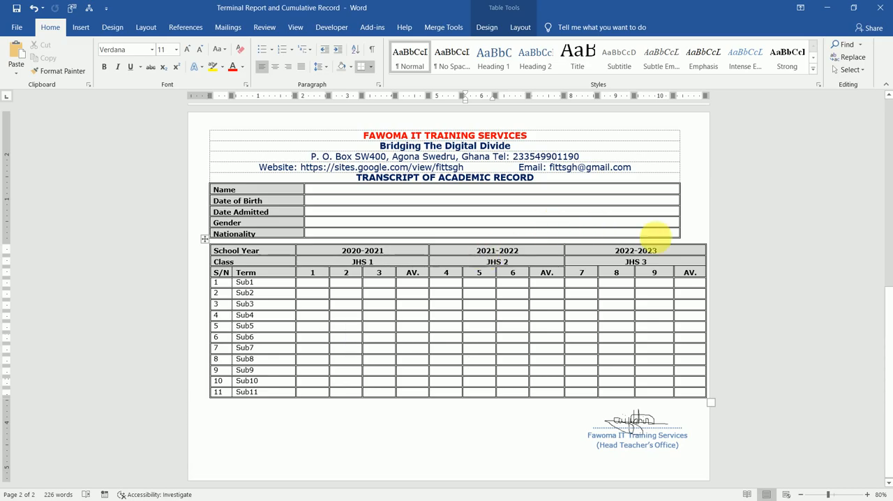
left_click_drag(886, 339, 886, 221)
left_click_drag(887, 346, 889, 152)
left_click_drag(890, 249, 887, 265)
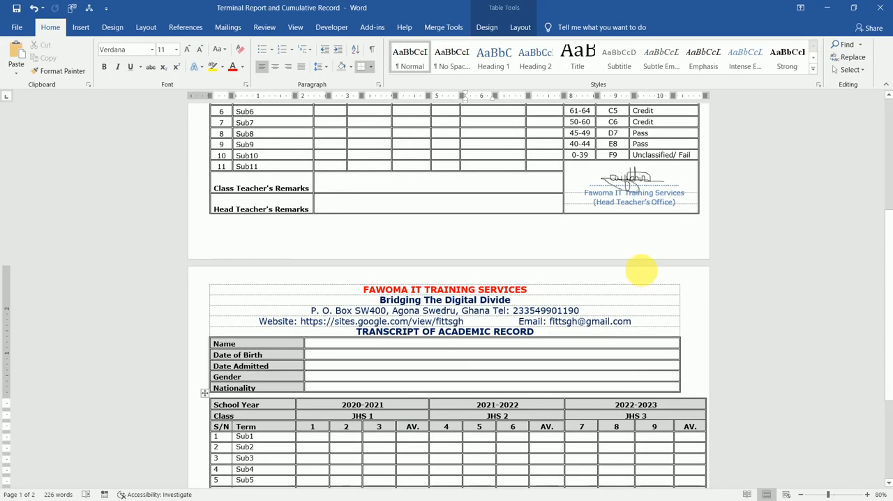
left_click_drag(889, 290, 889, 171)
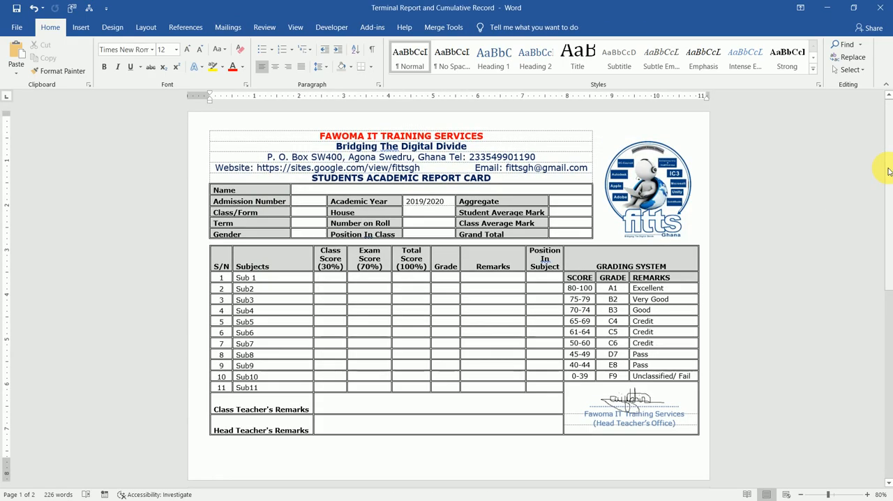